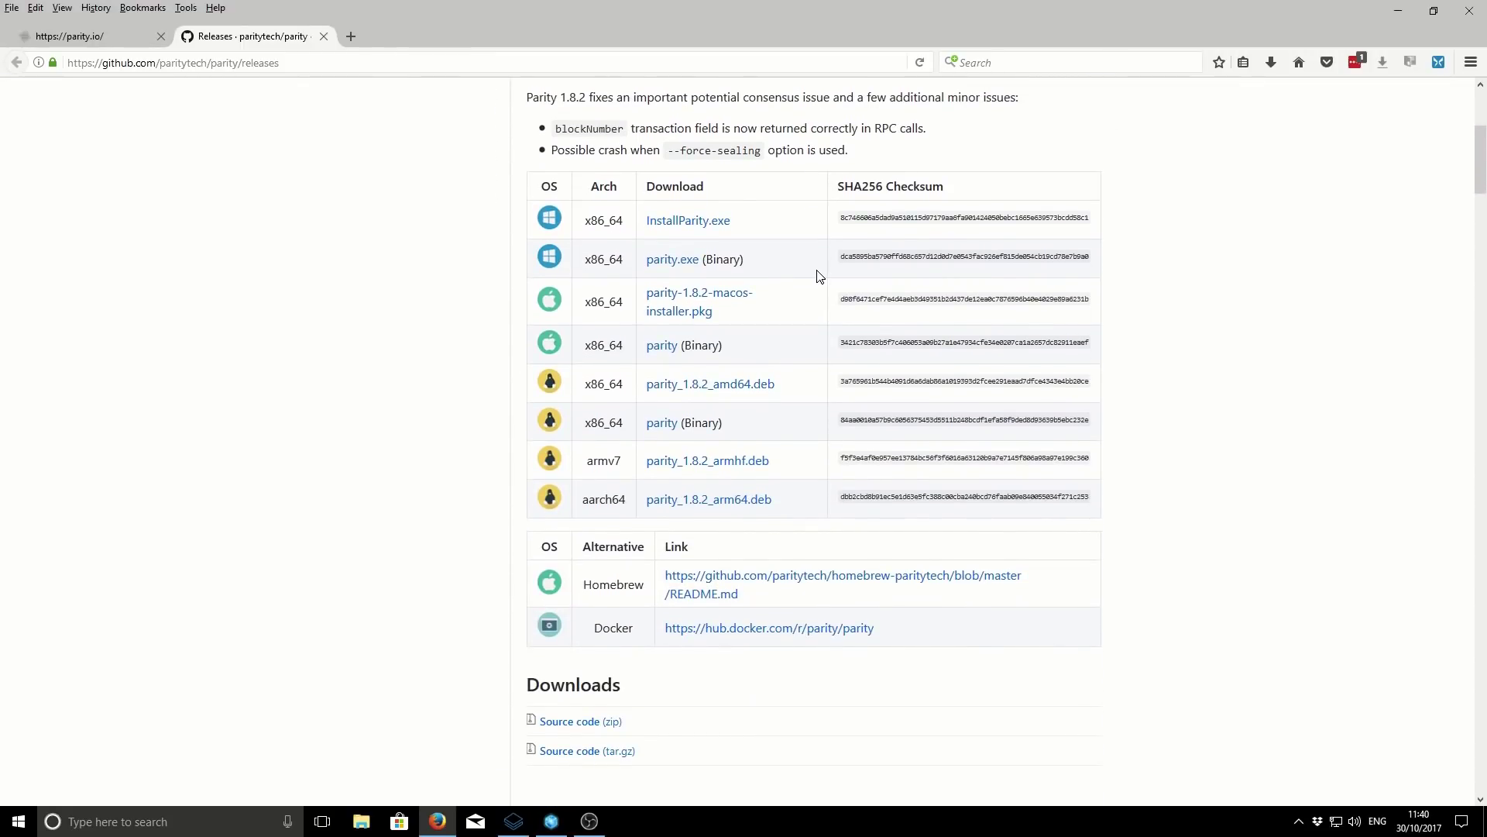
- Download InstallParity.exe (26.9 MB) from GitHub and run it to reach the setup licence
scroll(687, 272, up, 1)
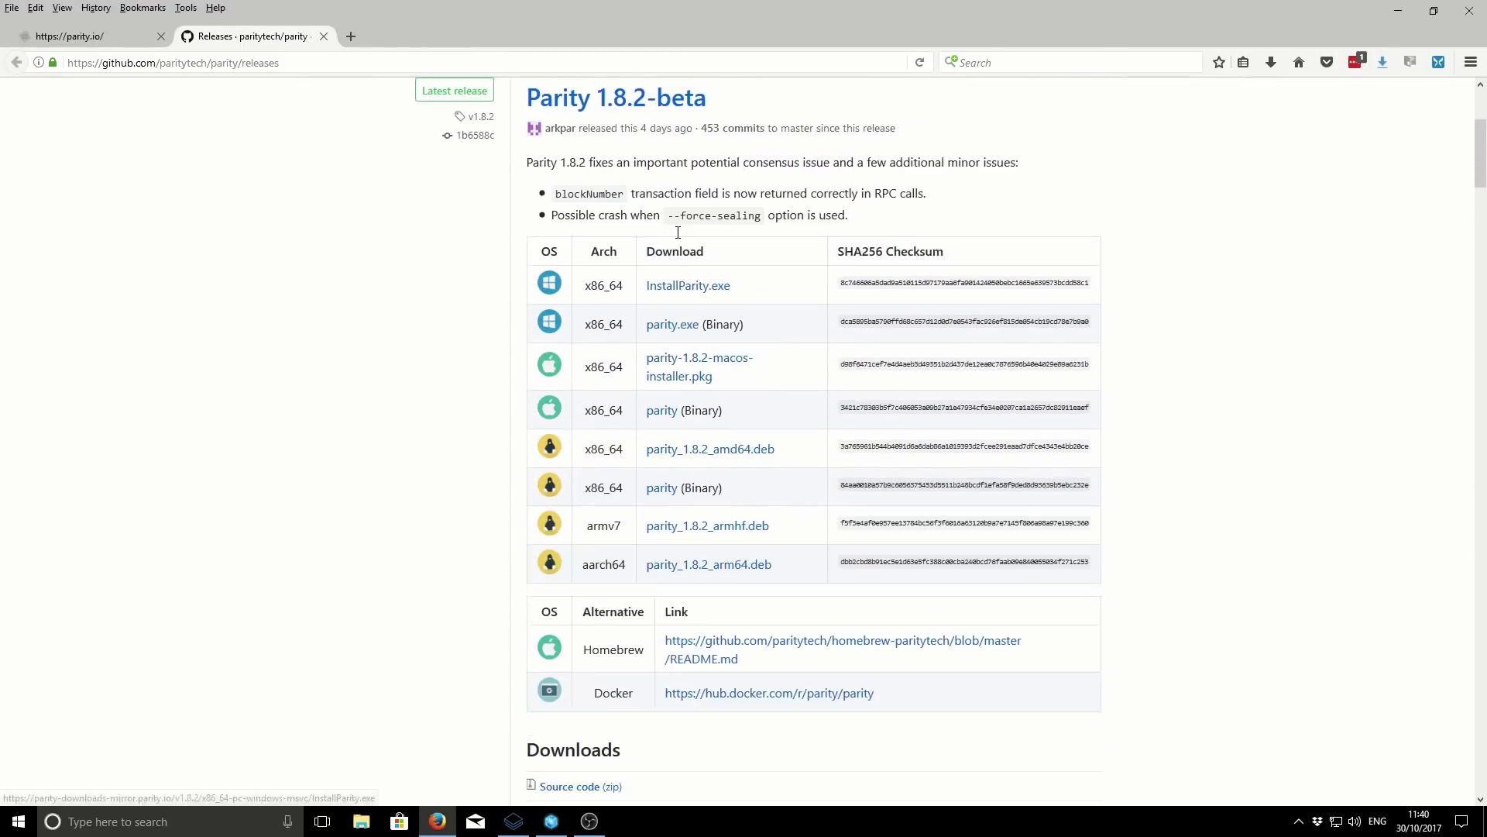
click(711, 313)
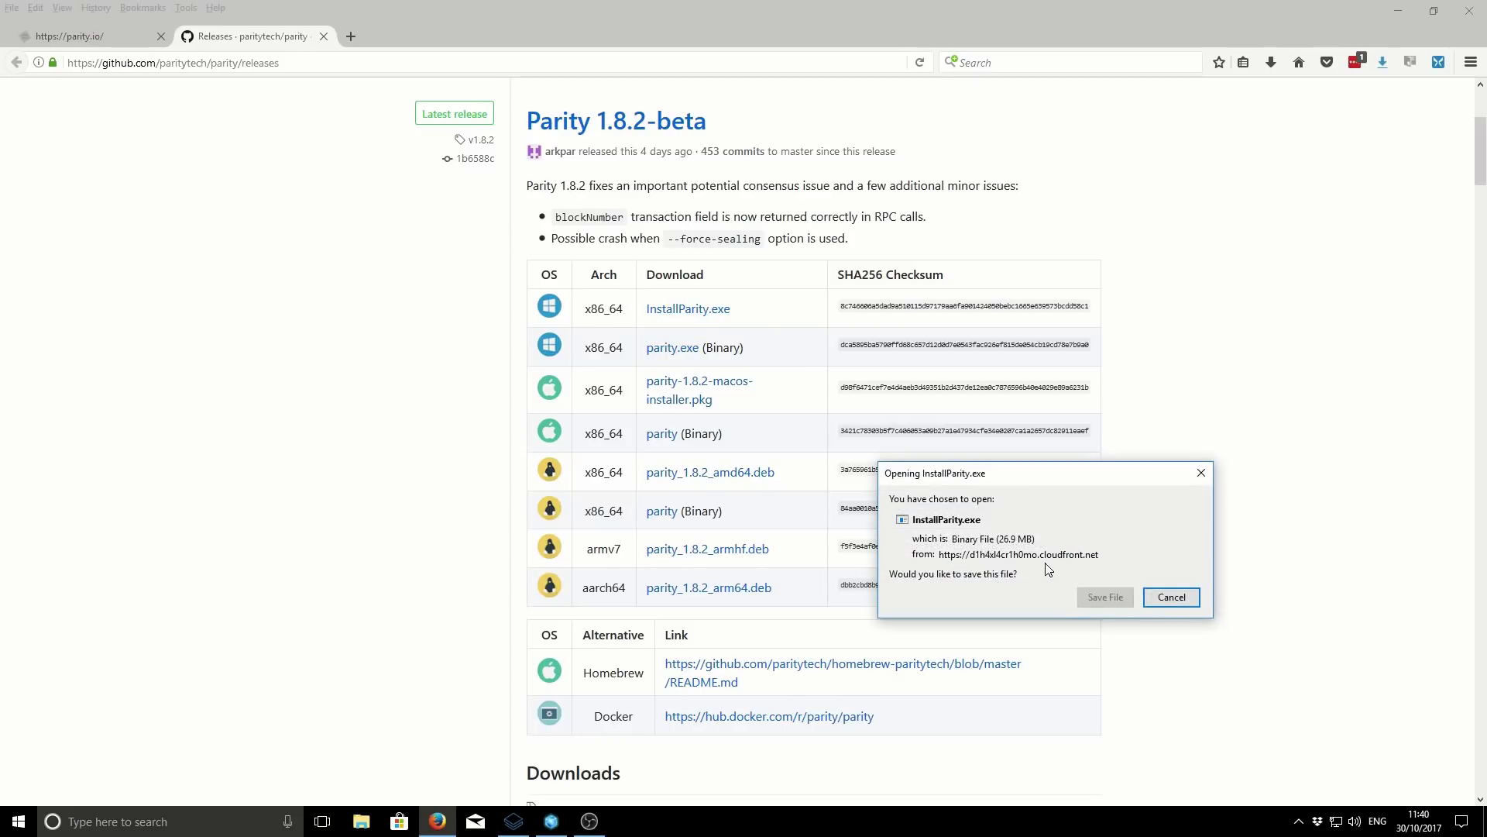
click(1104, 597)
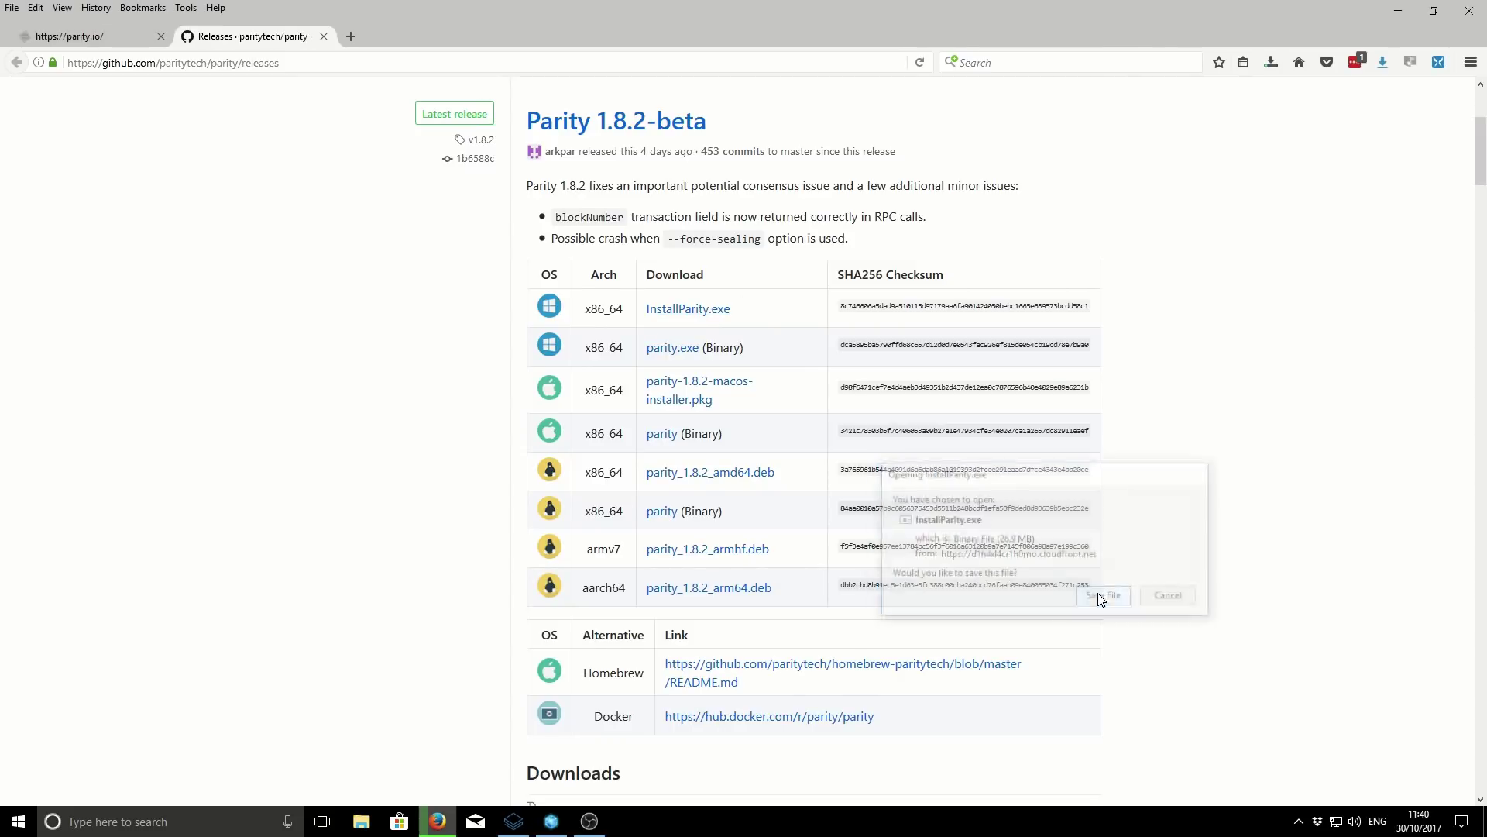
click(1278, 66)
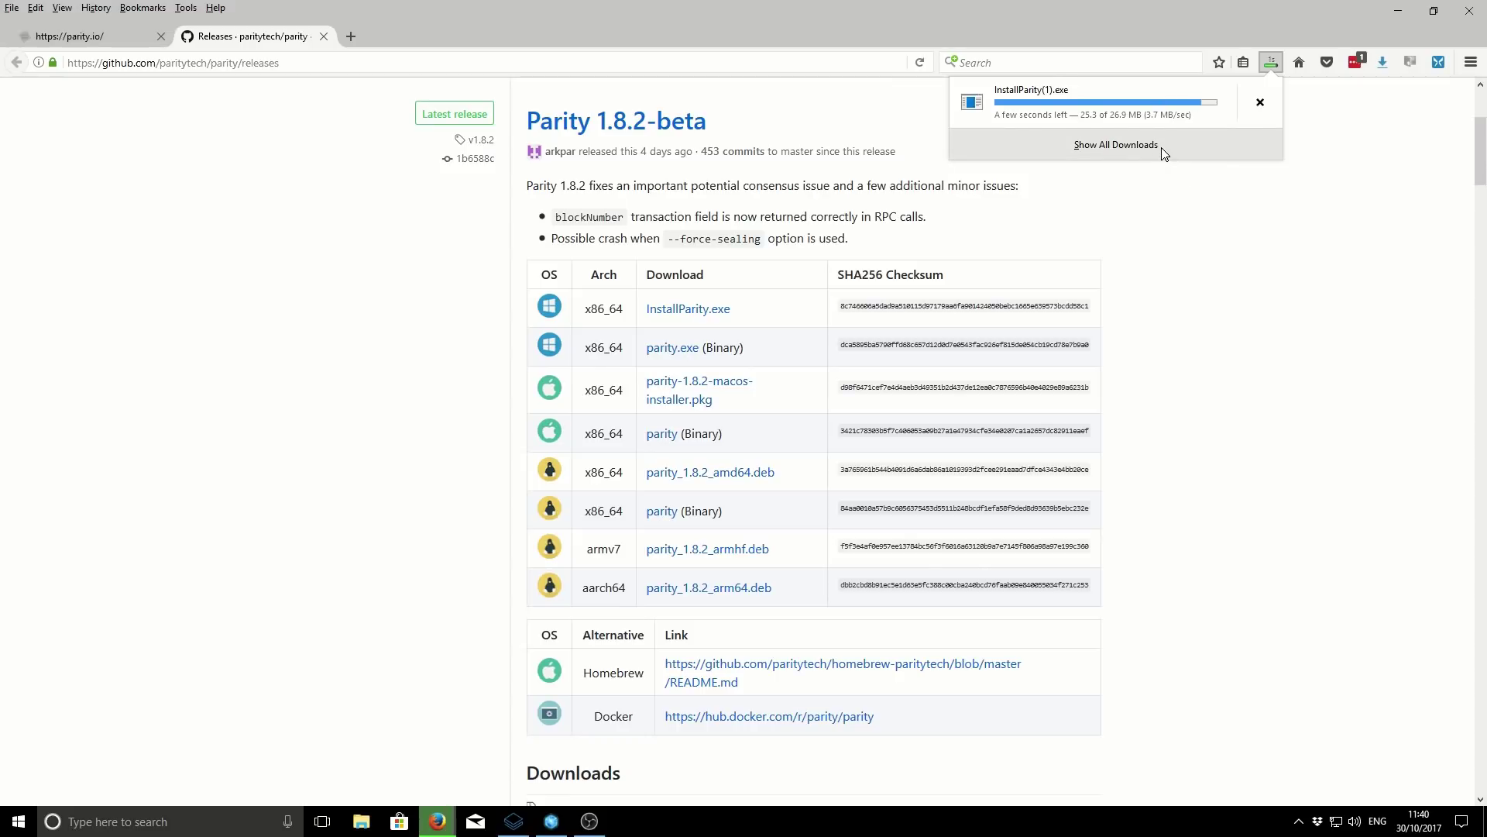
click(1169, 108)
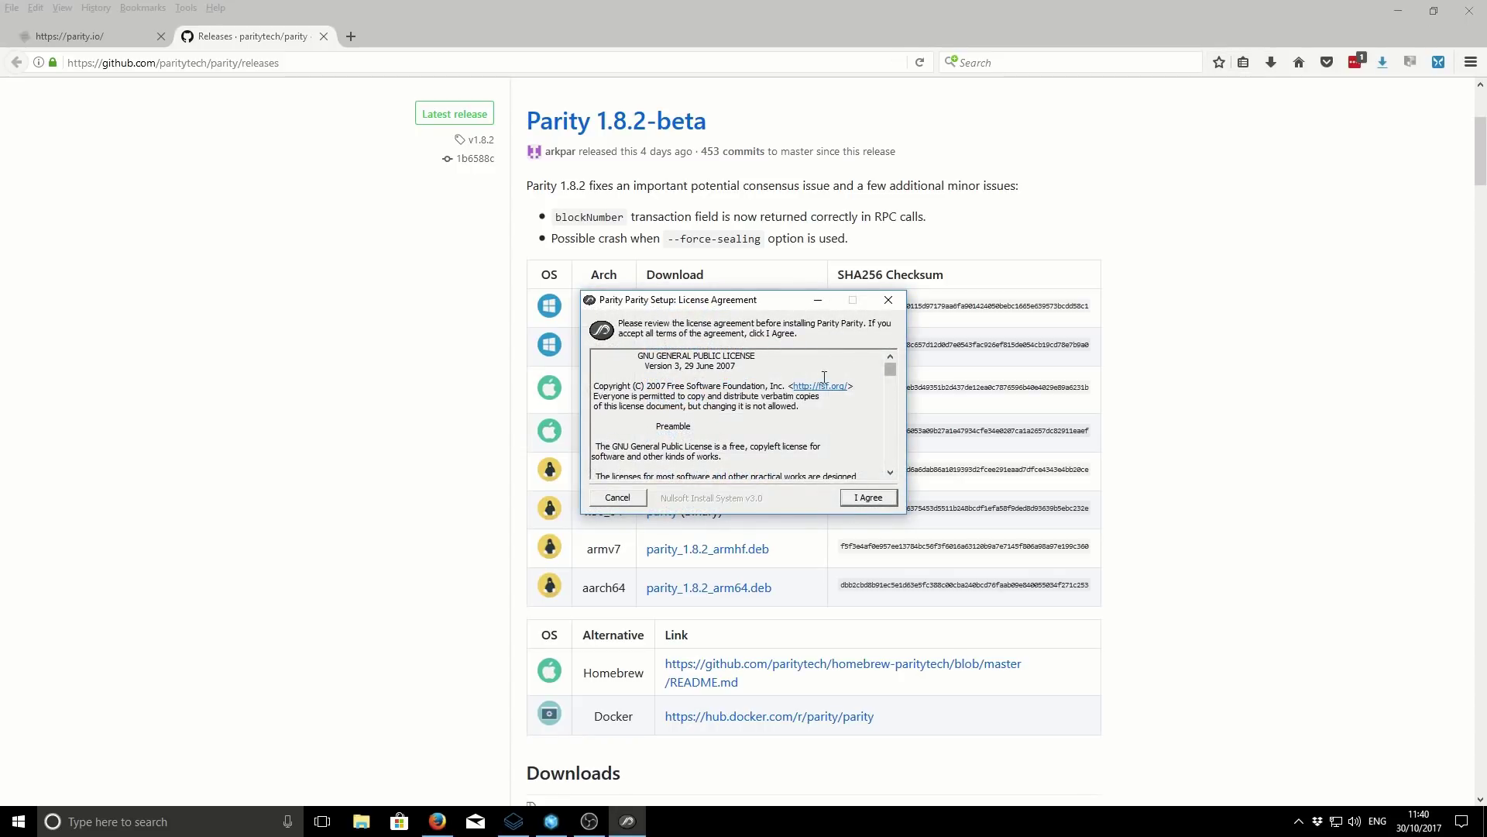
- Accept the GPL licence, install Parity to C:\Program Files\Parity\Parity, and close the setup
click(868, 498)
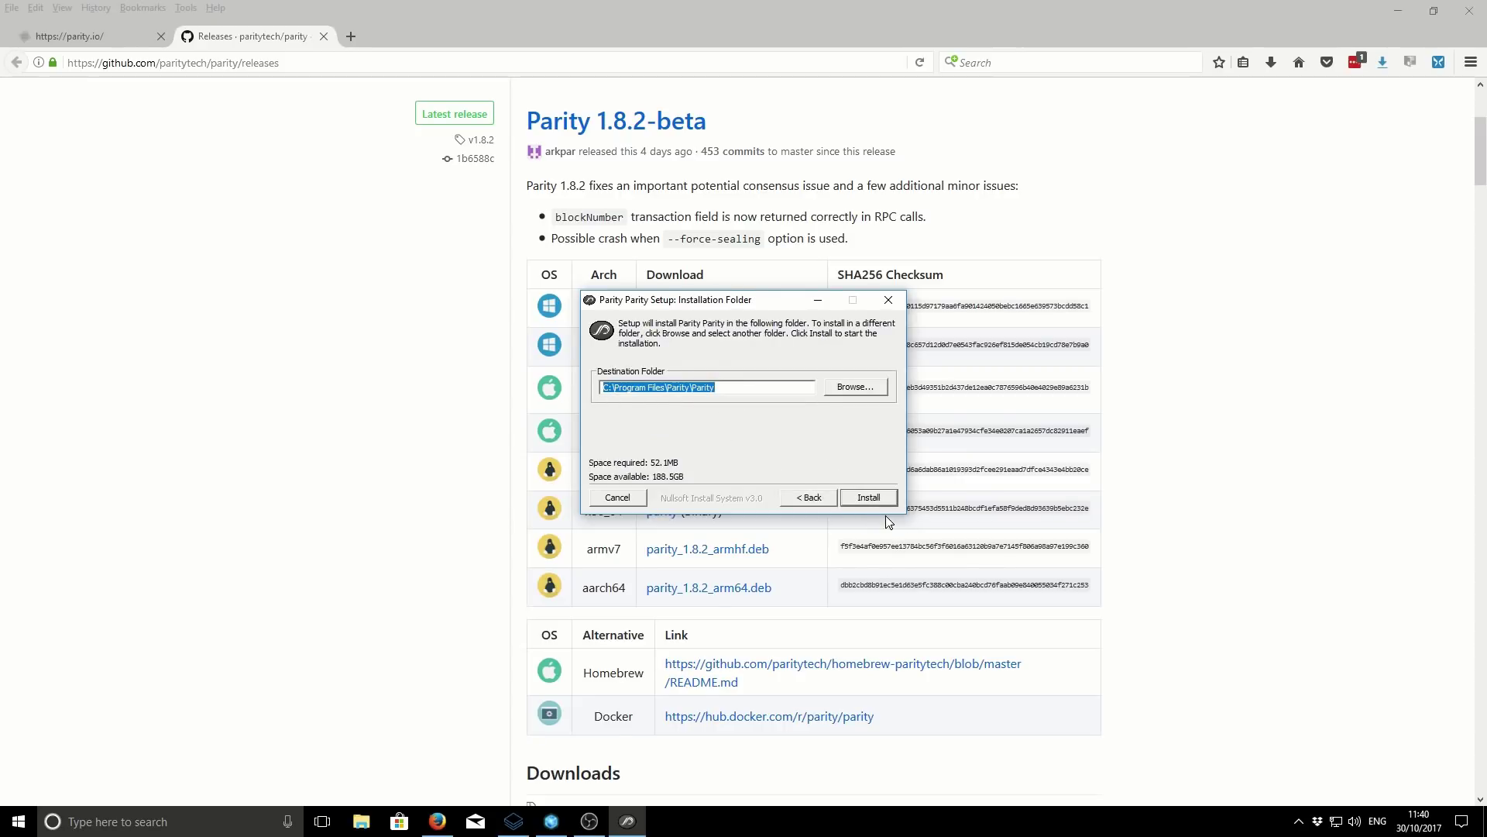
click(882, 500)
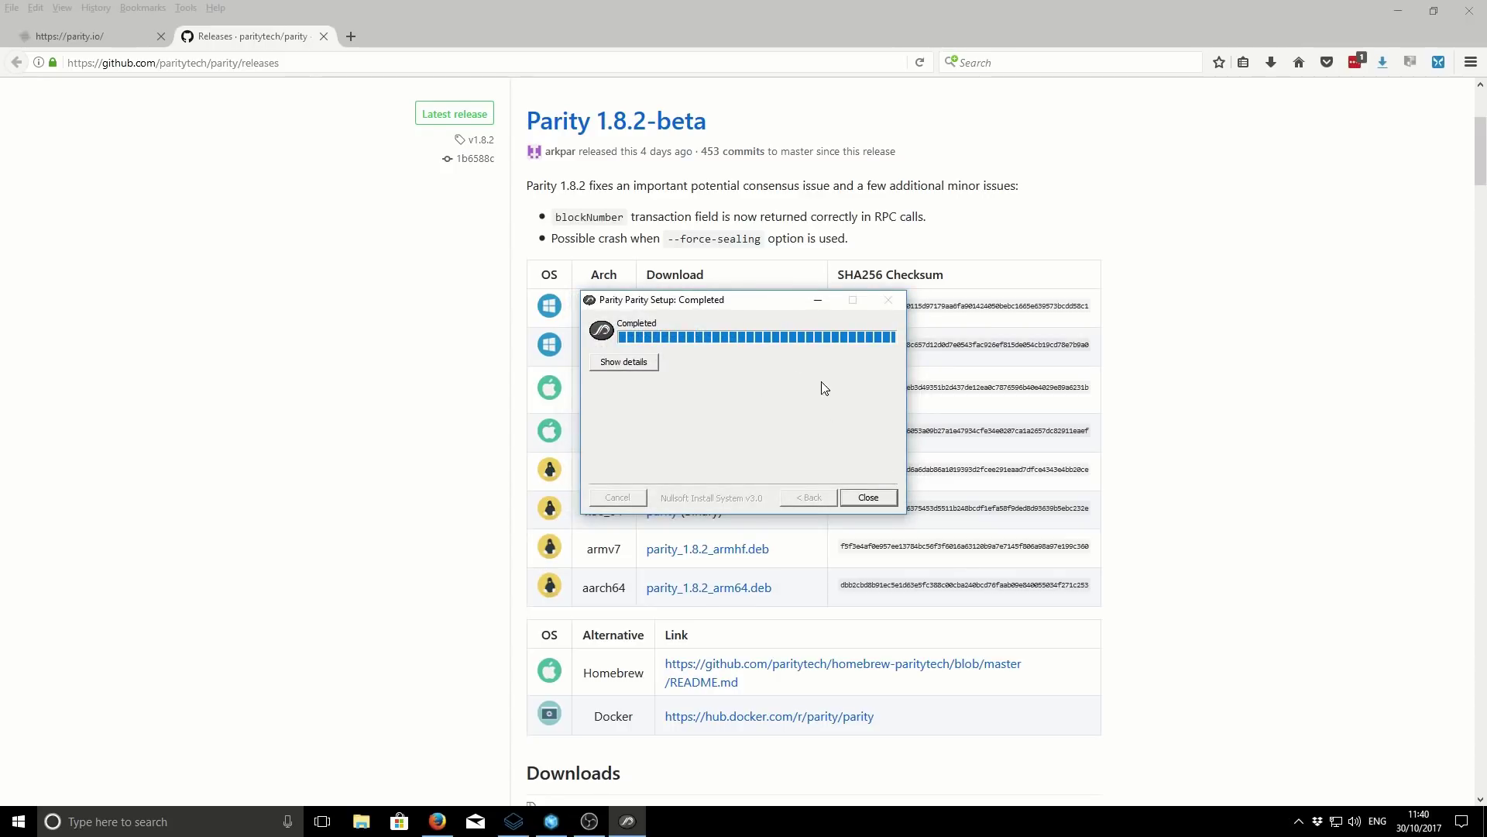
click(867, 497)
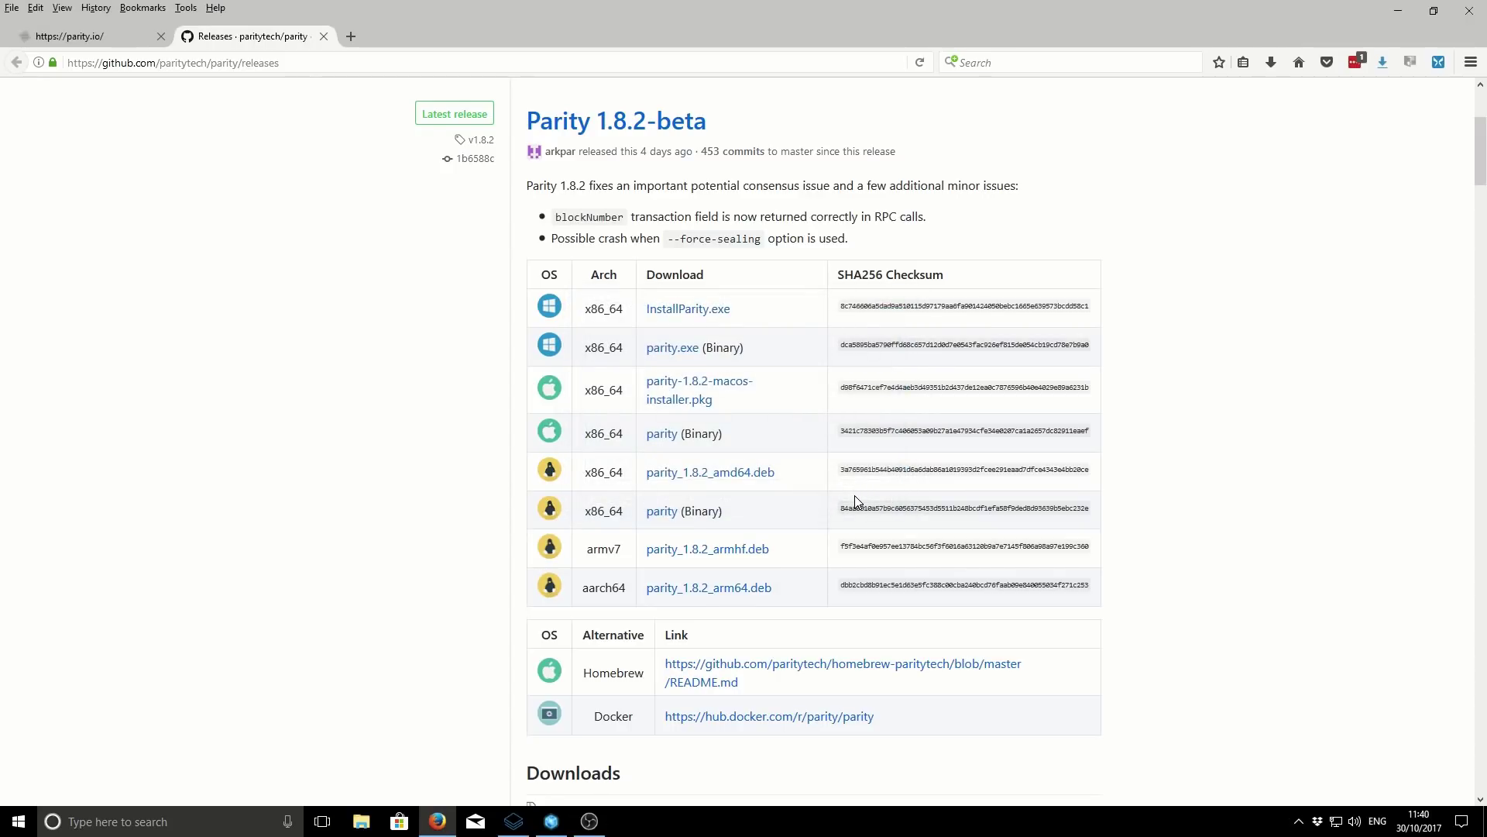
- Close Firefox with both tabs and launch the Parity Ethereum desktop shortcut
click(1470, 14)
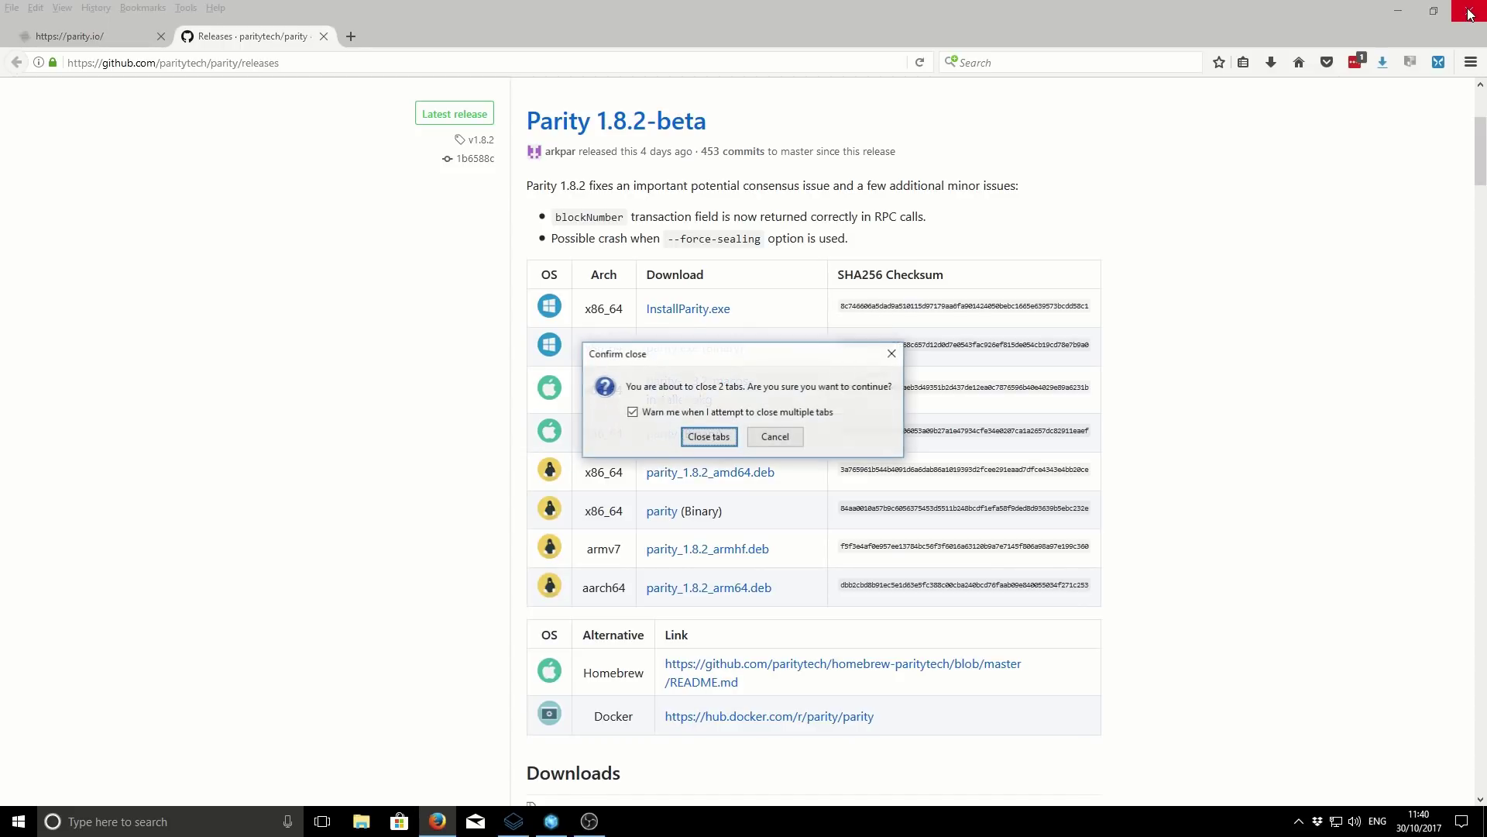
click(708, 436)
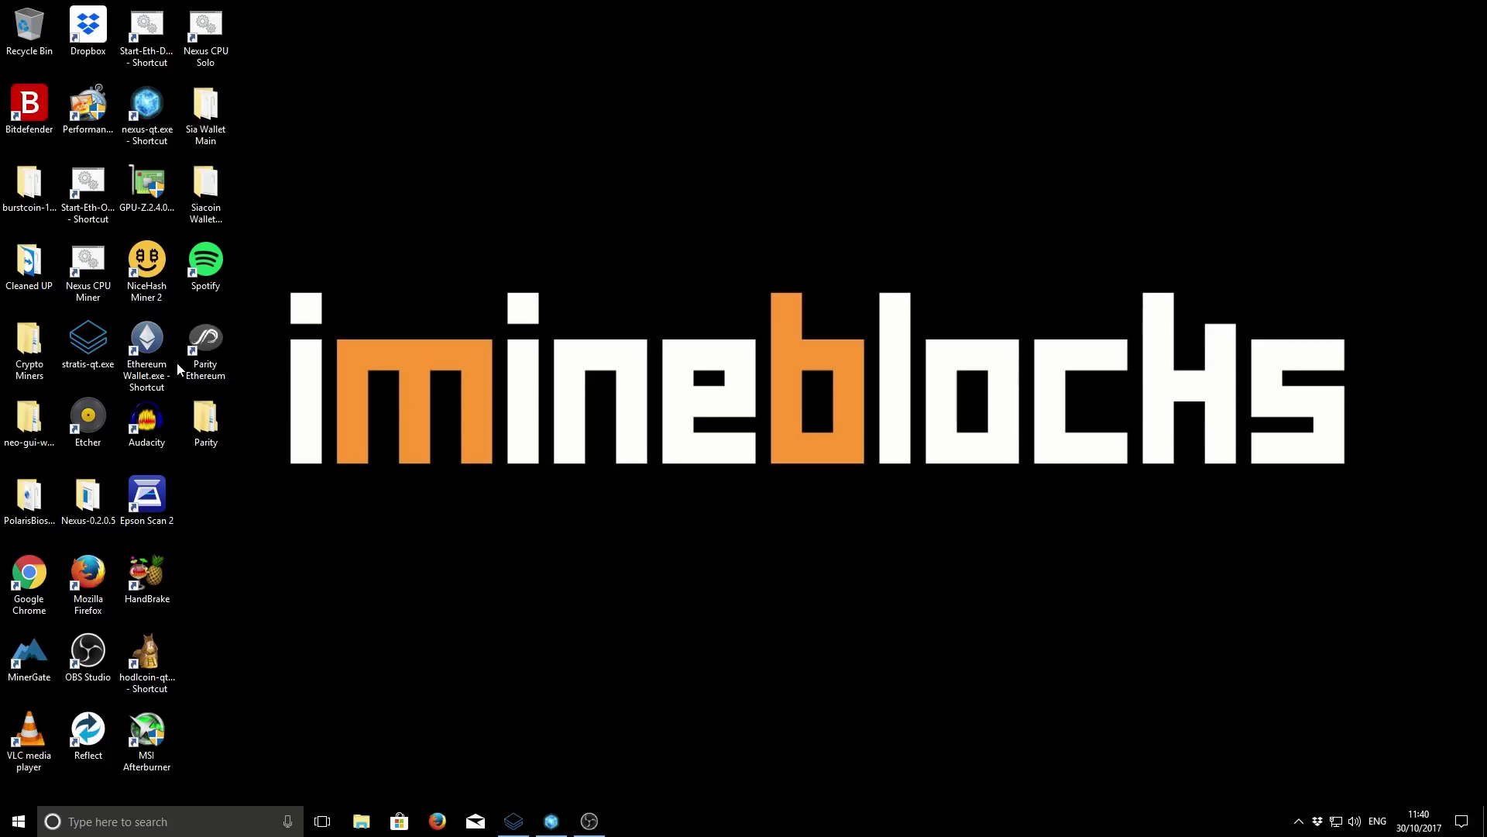
click(217, 336)
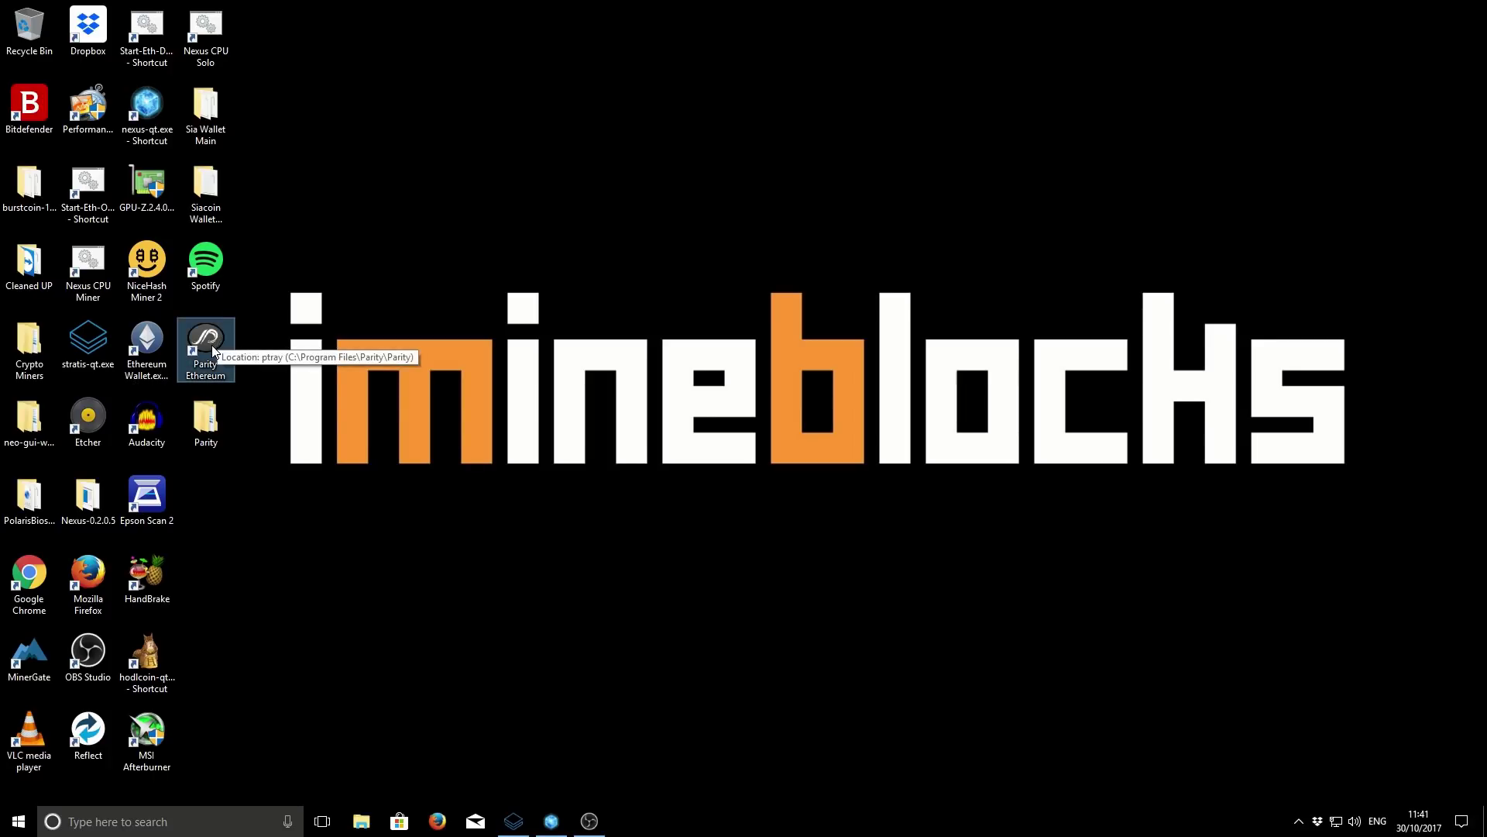
click(348, 306)
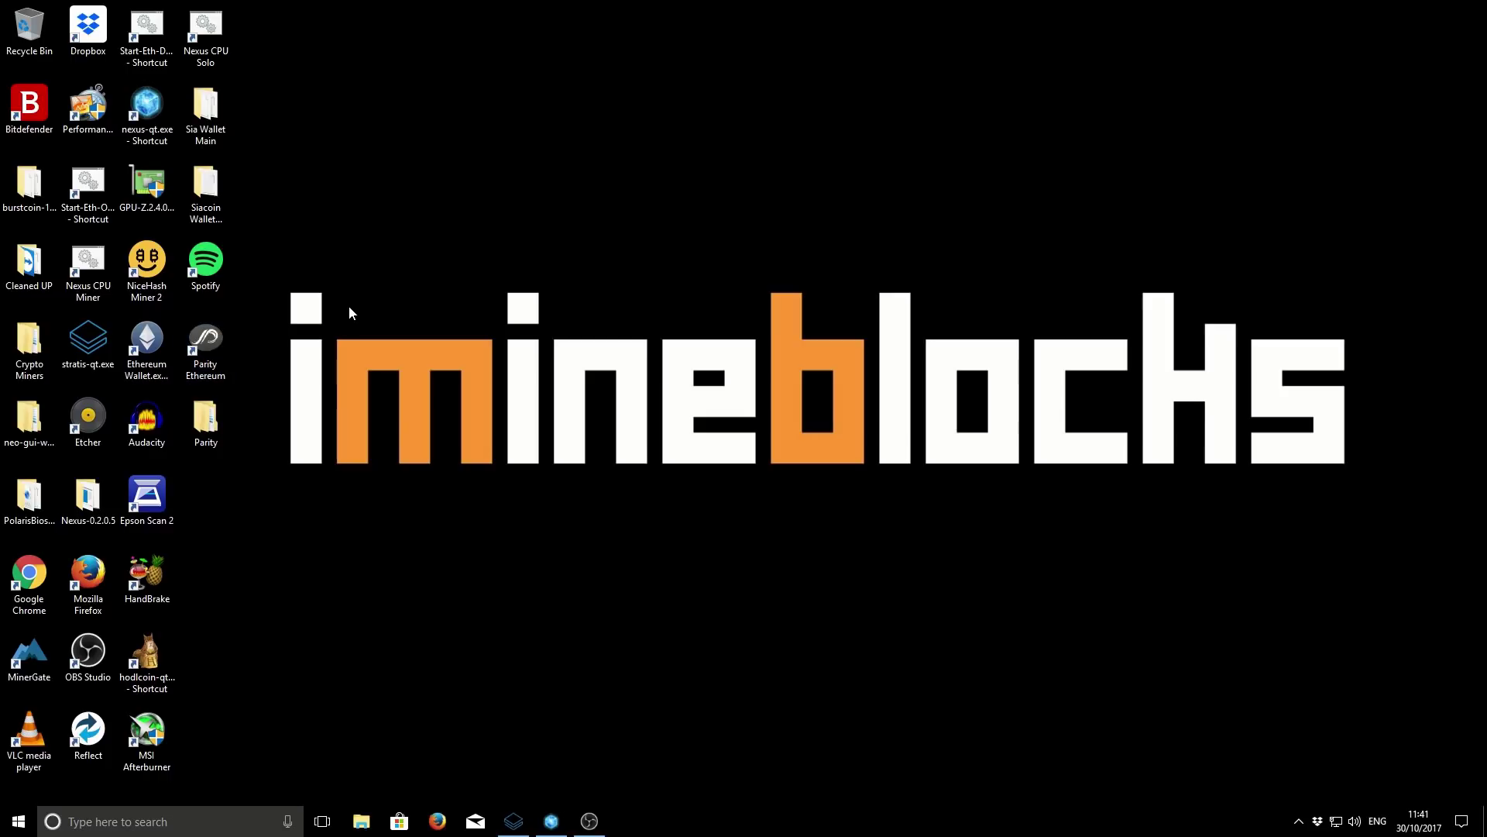
click(214, 334)
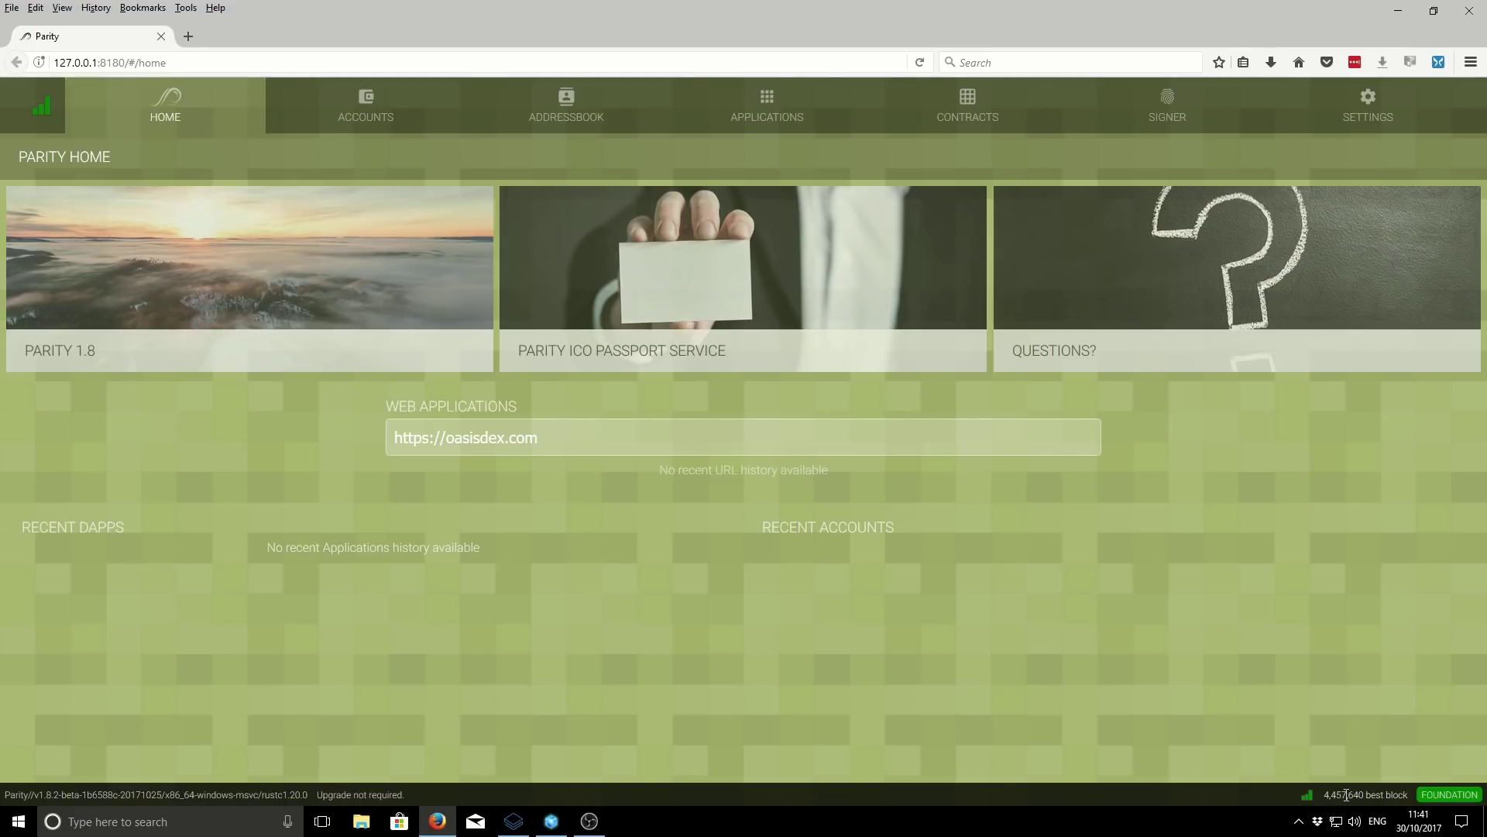
- Let Parity UI's Home page load at 127.0.0.1:8180, showing best block 4,457,640
mouse_move(1349, 795)
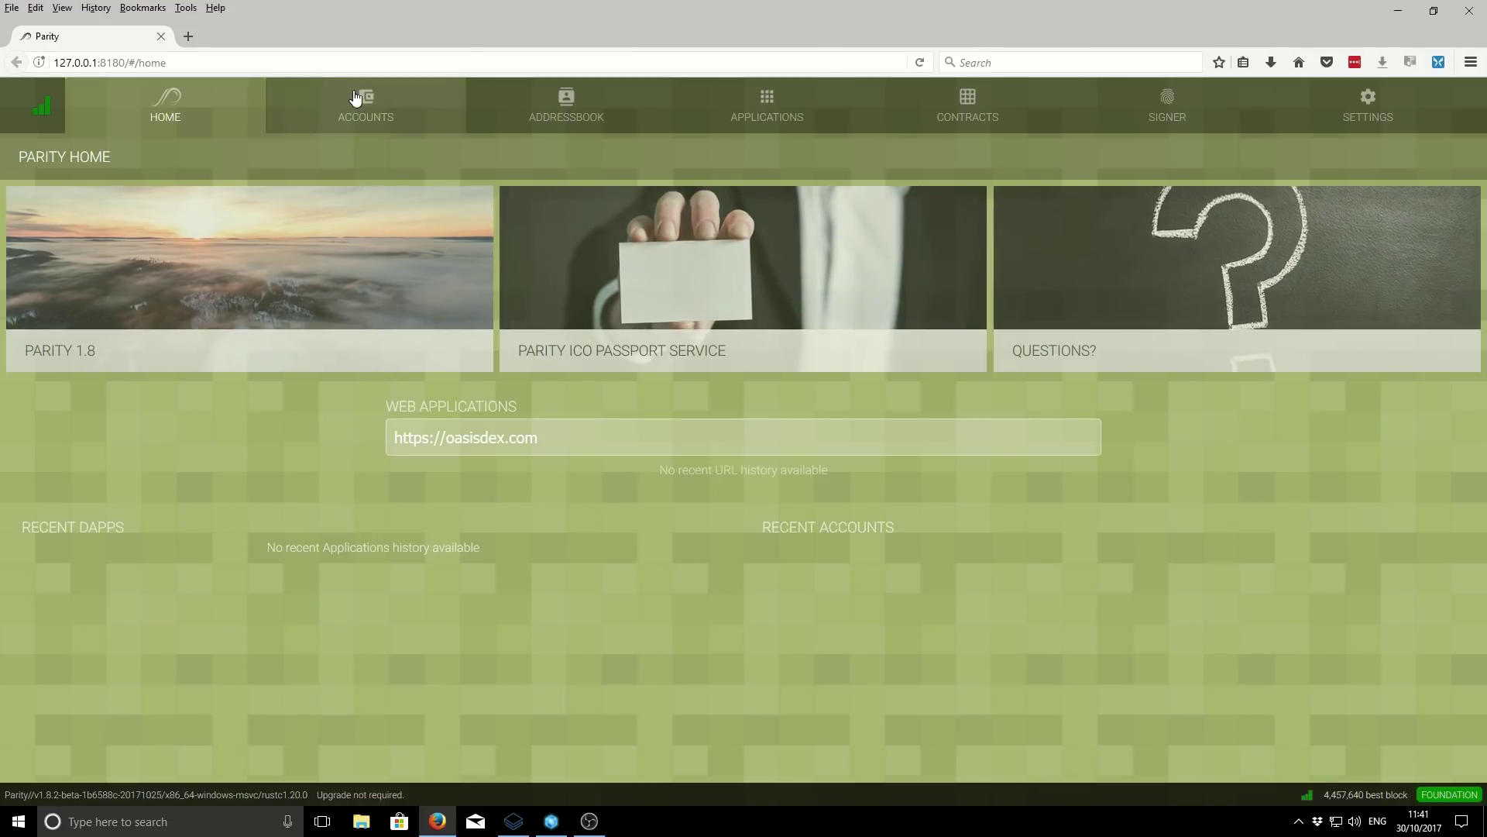
- Go to the empty Accounts overview and start adding an account with + ACCOUNT
click(357, 94)
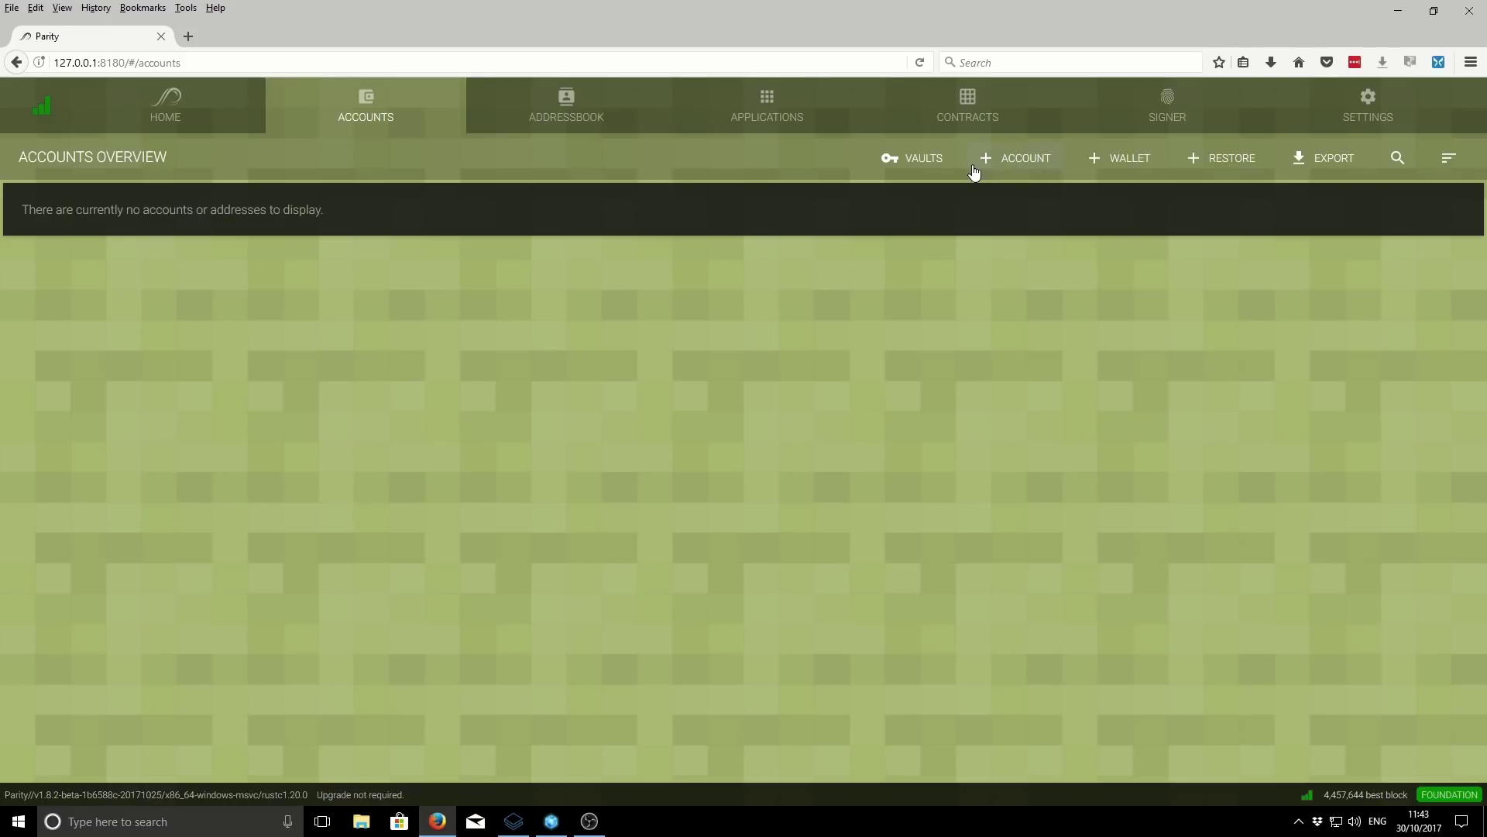
click(1013, 159)
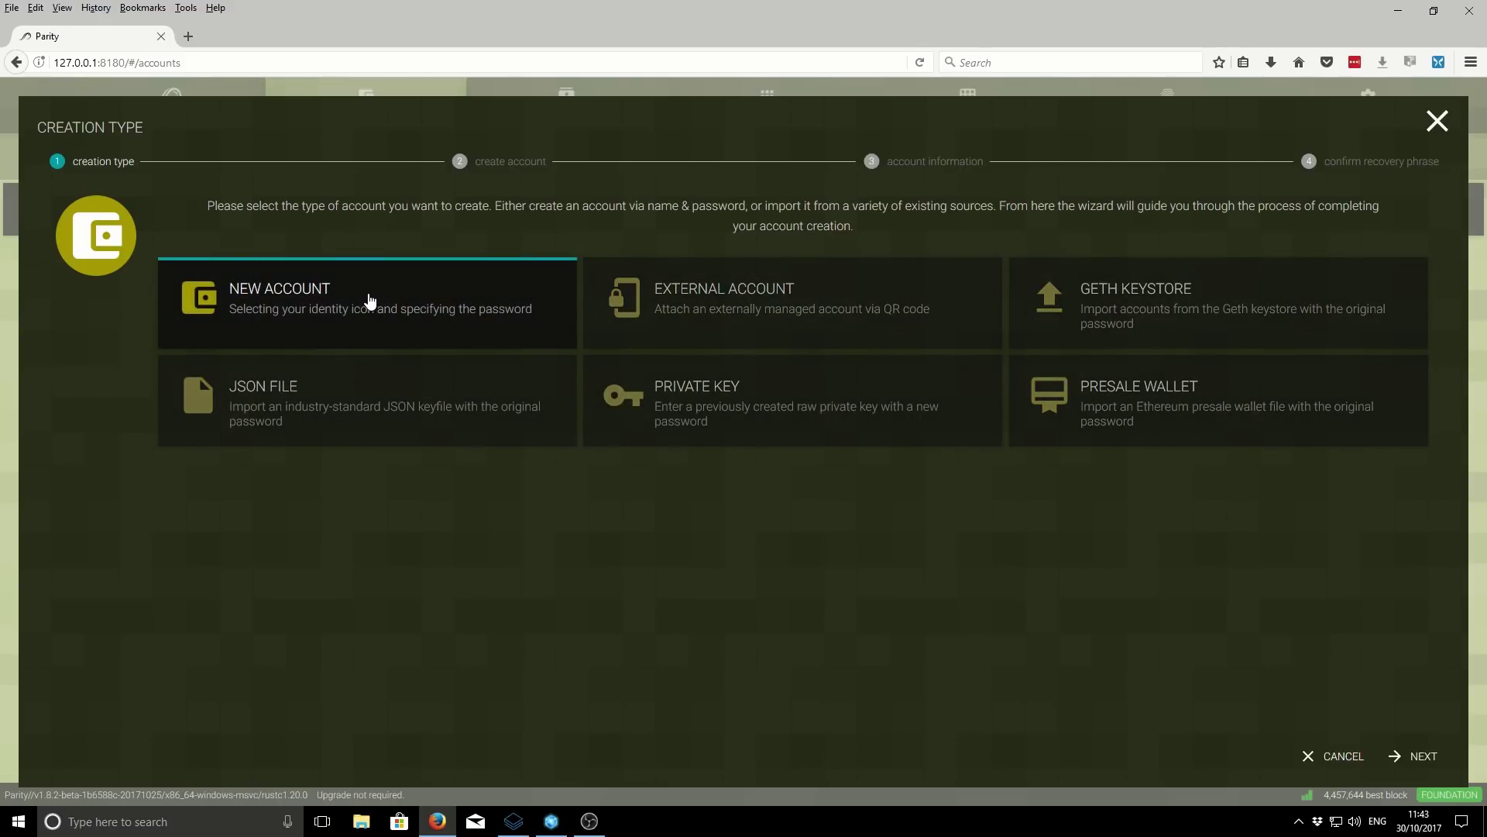
- Choose a new account named 'Demo Account' with hint 'basic password' and the password entered twice
click(1396, 760)
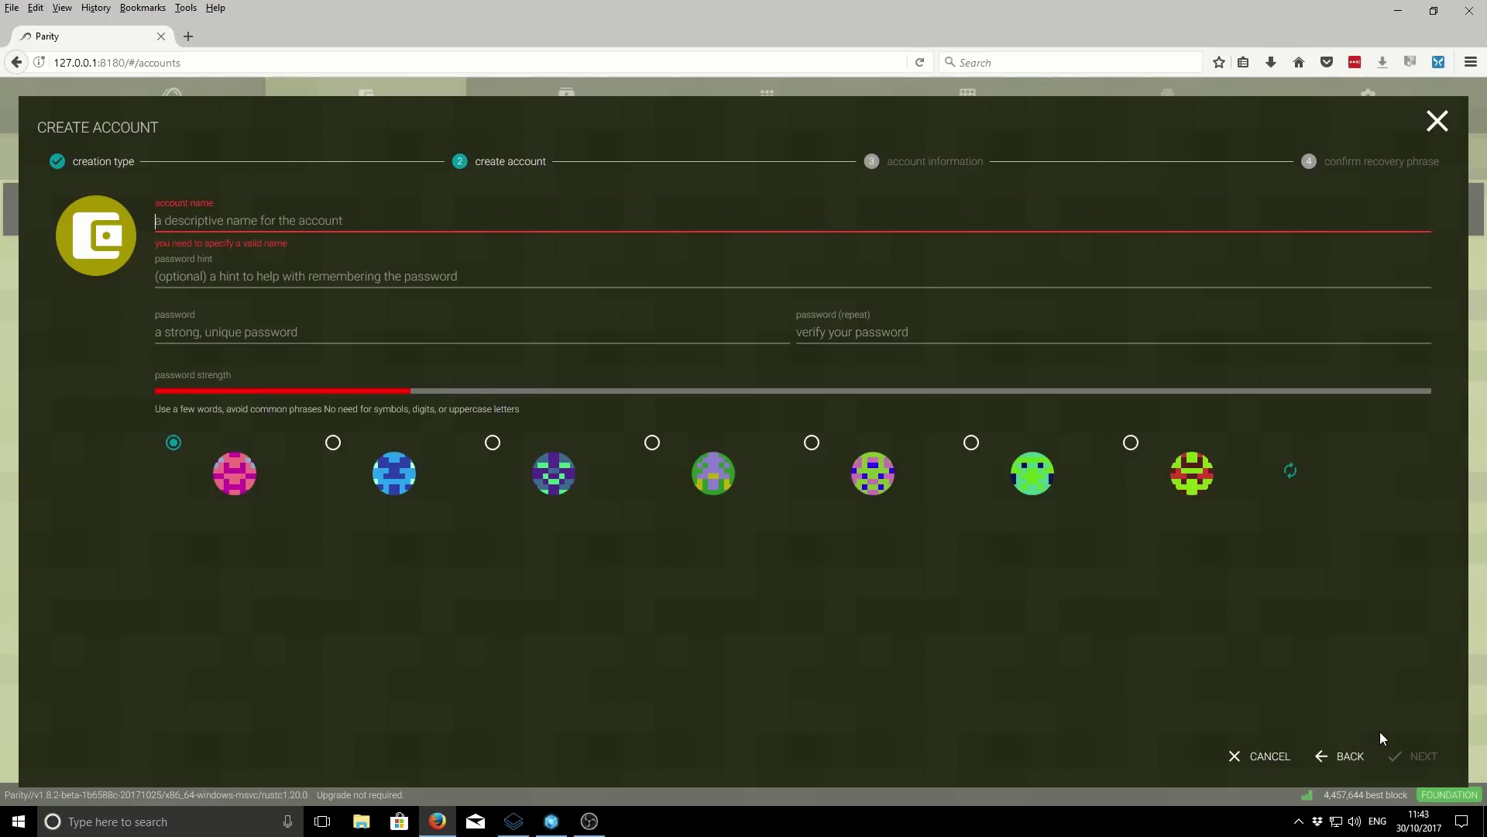
click(217, 223)
text(t)
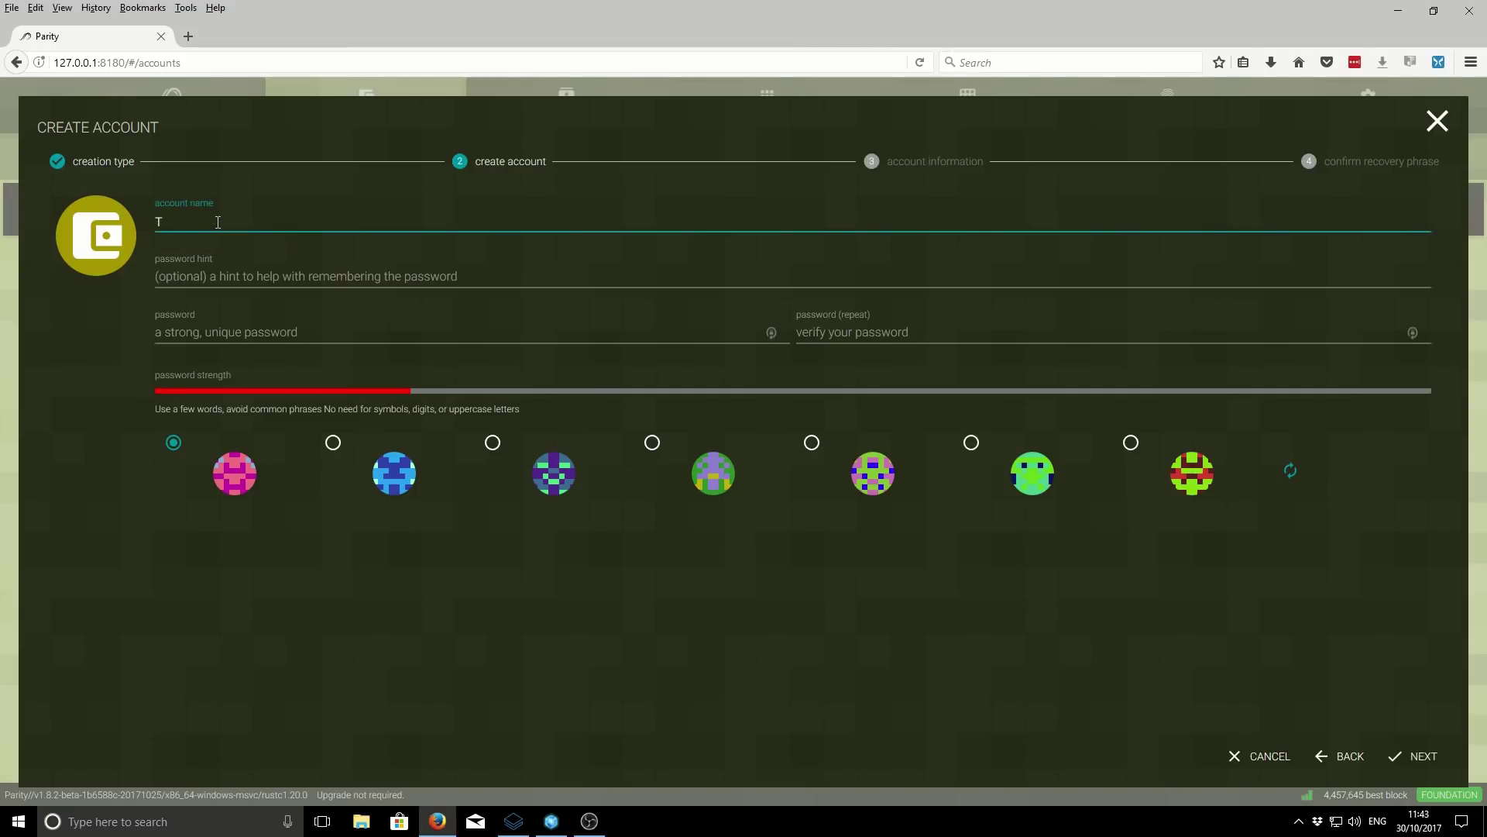
key(BackSpace)
text(Demo Account)
click(240, 276)
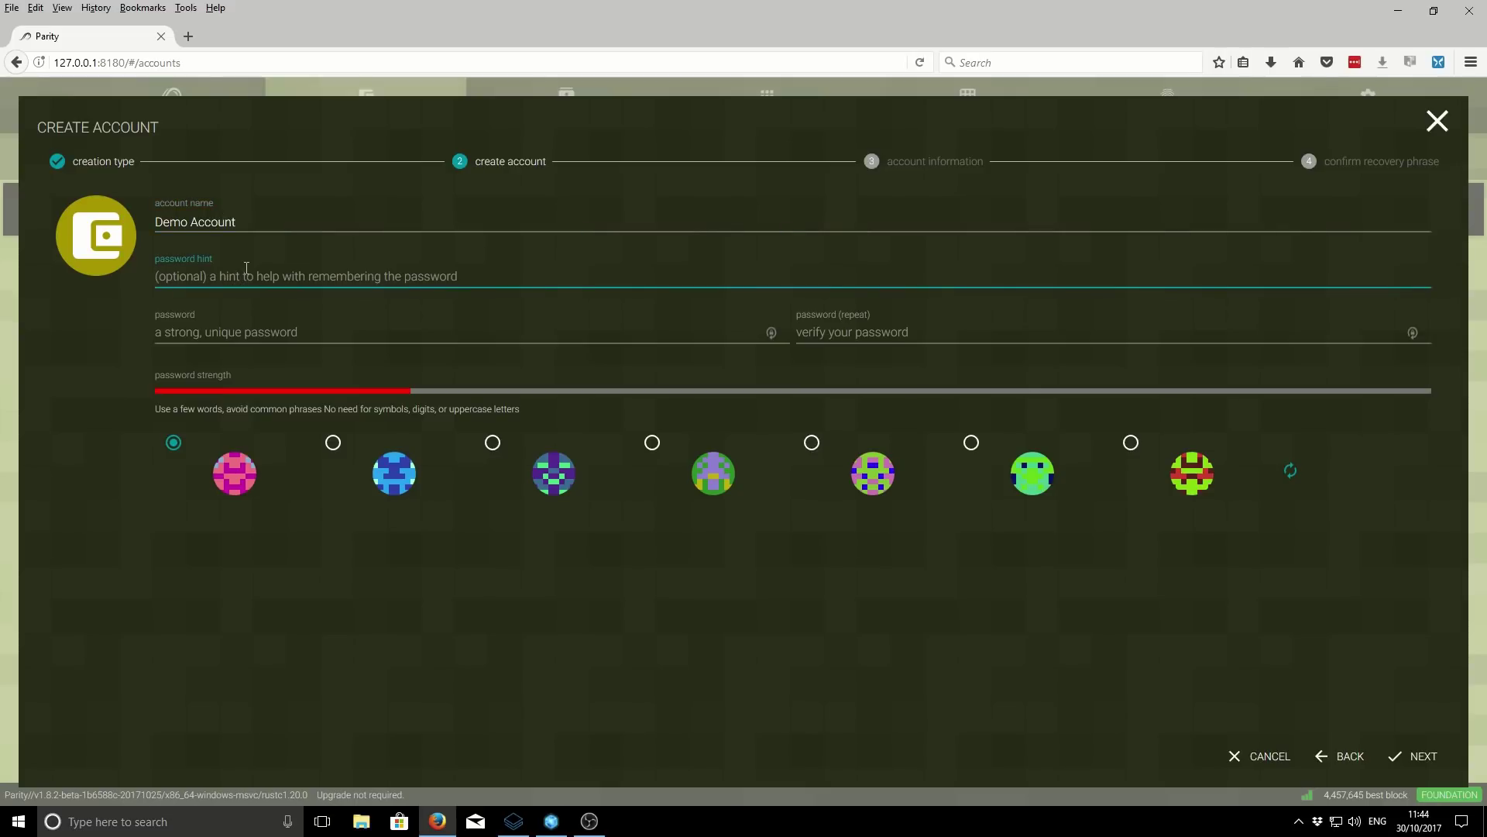
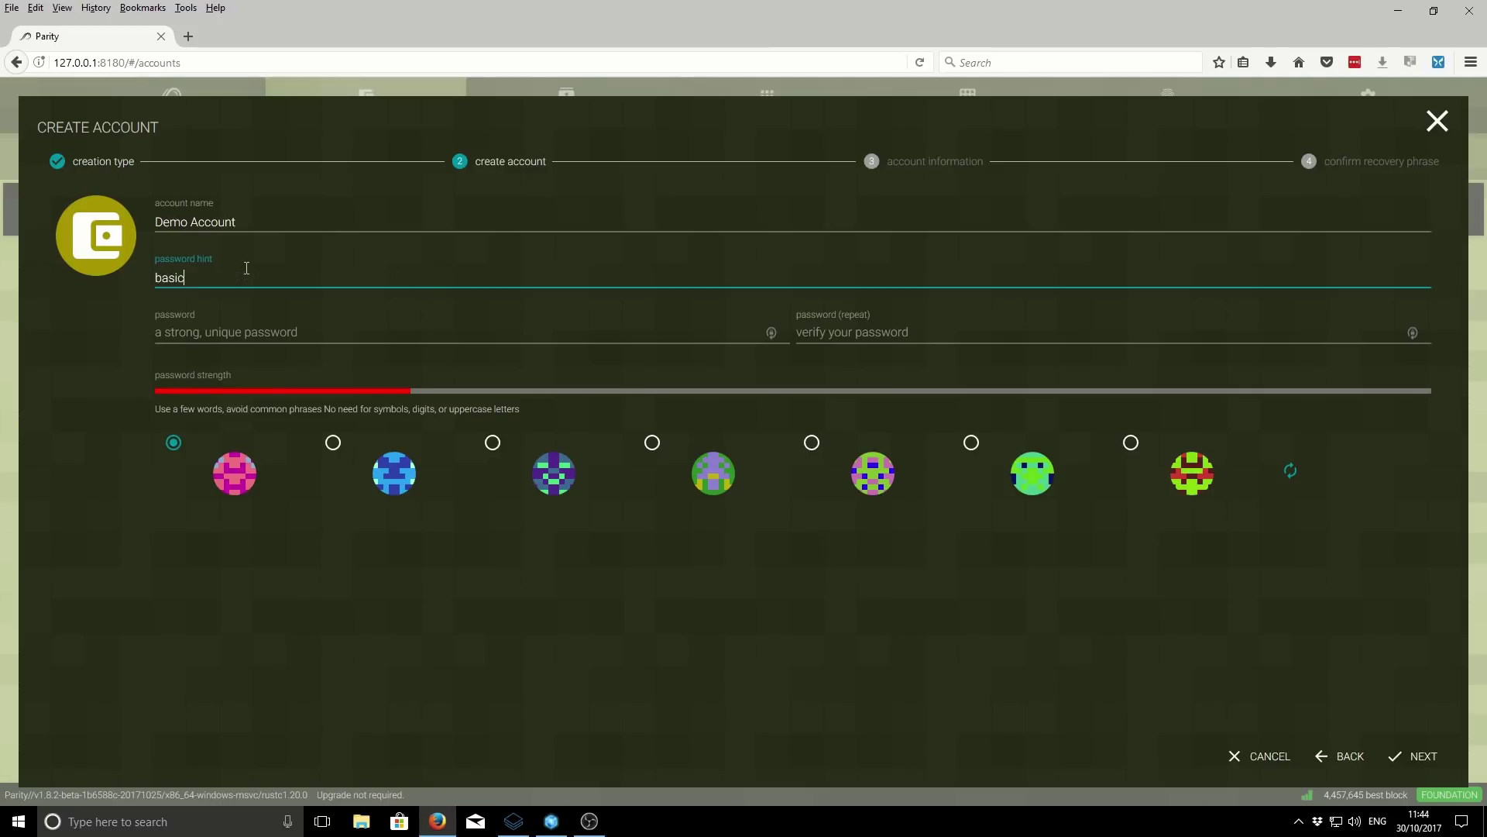
click(203, 336)
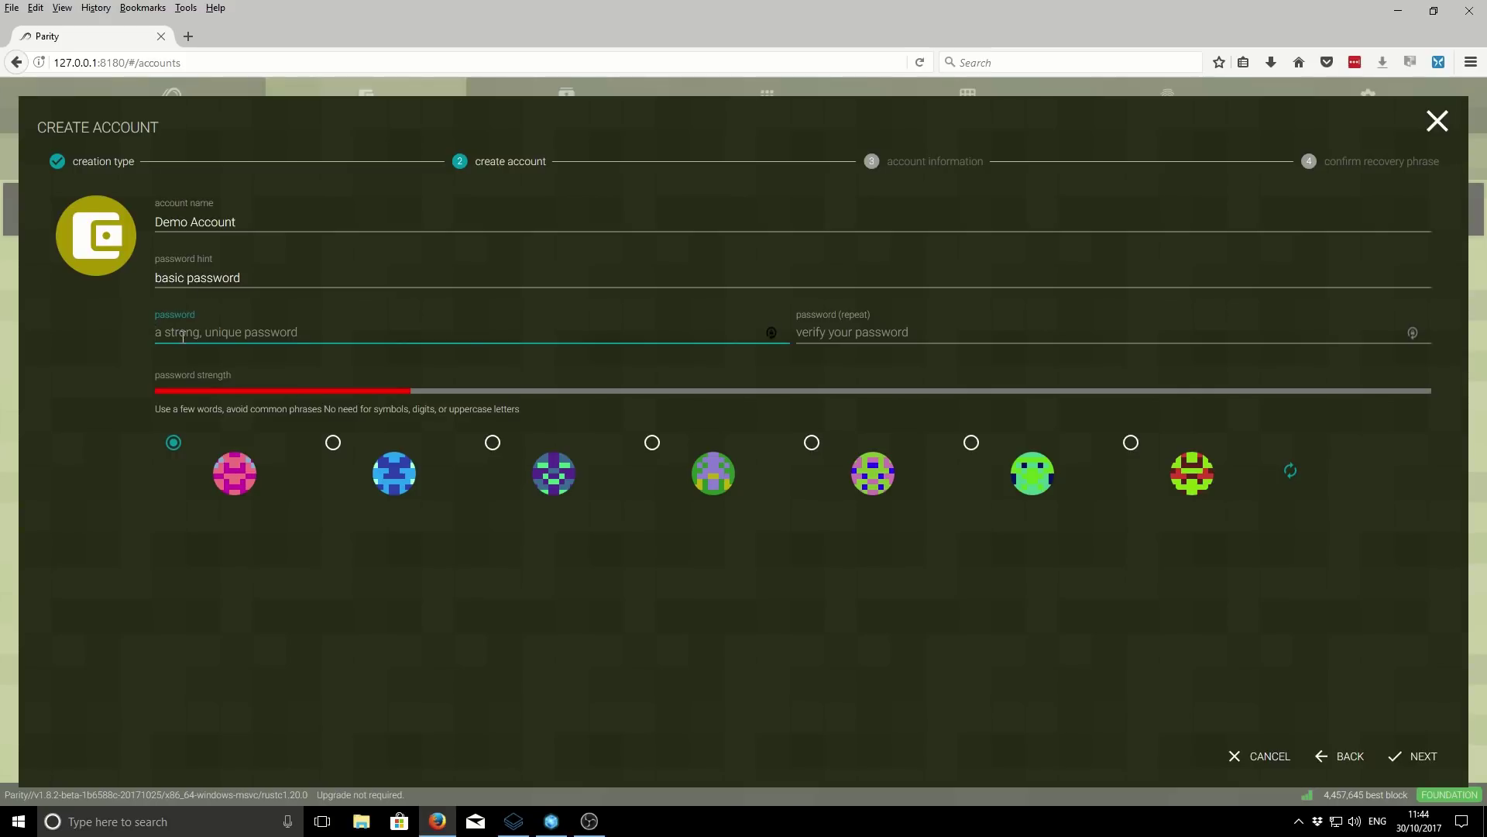
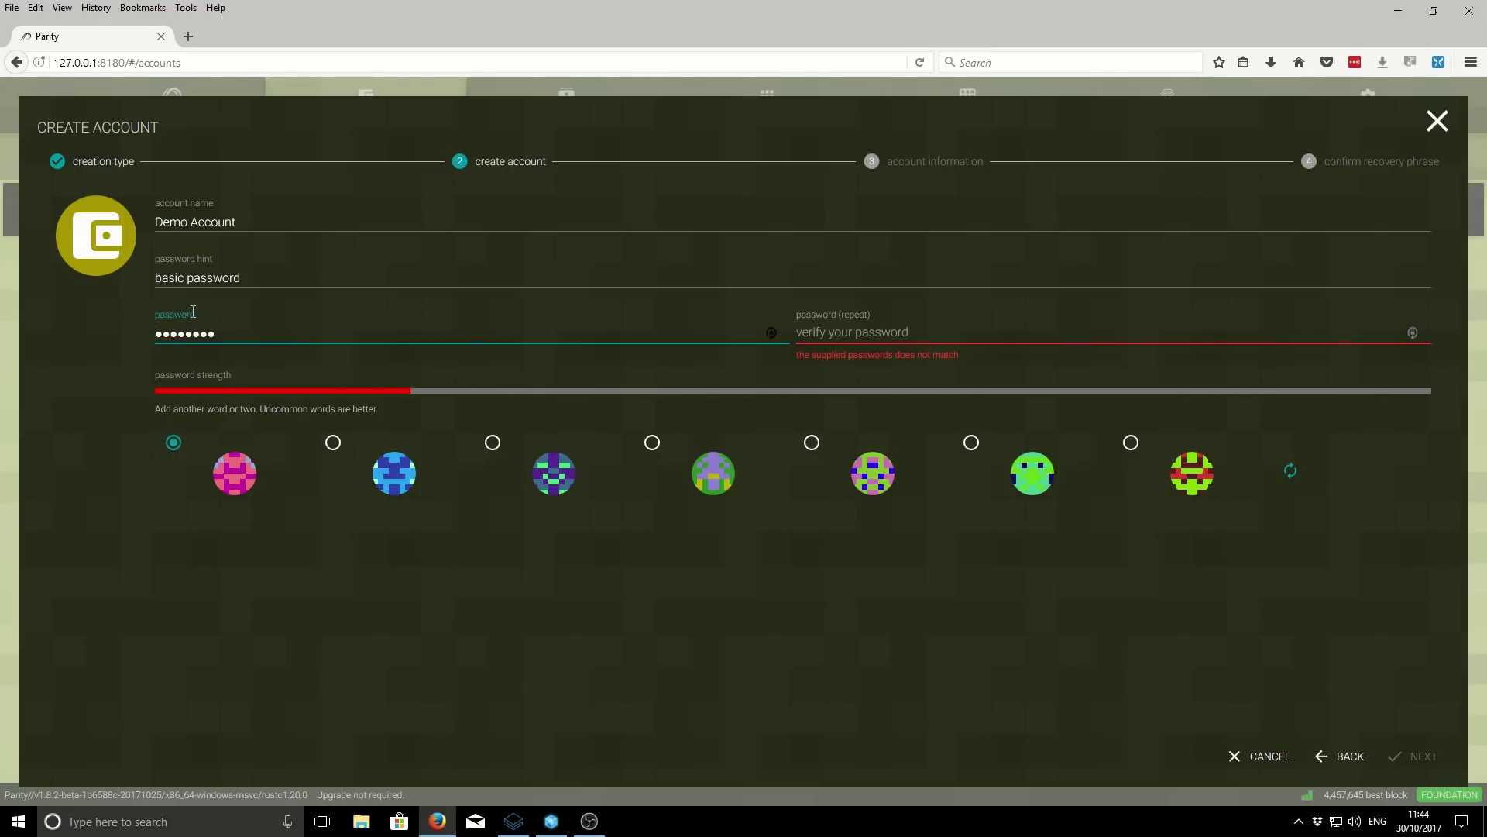
click(812, 333)
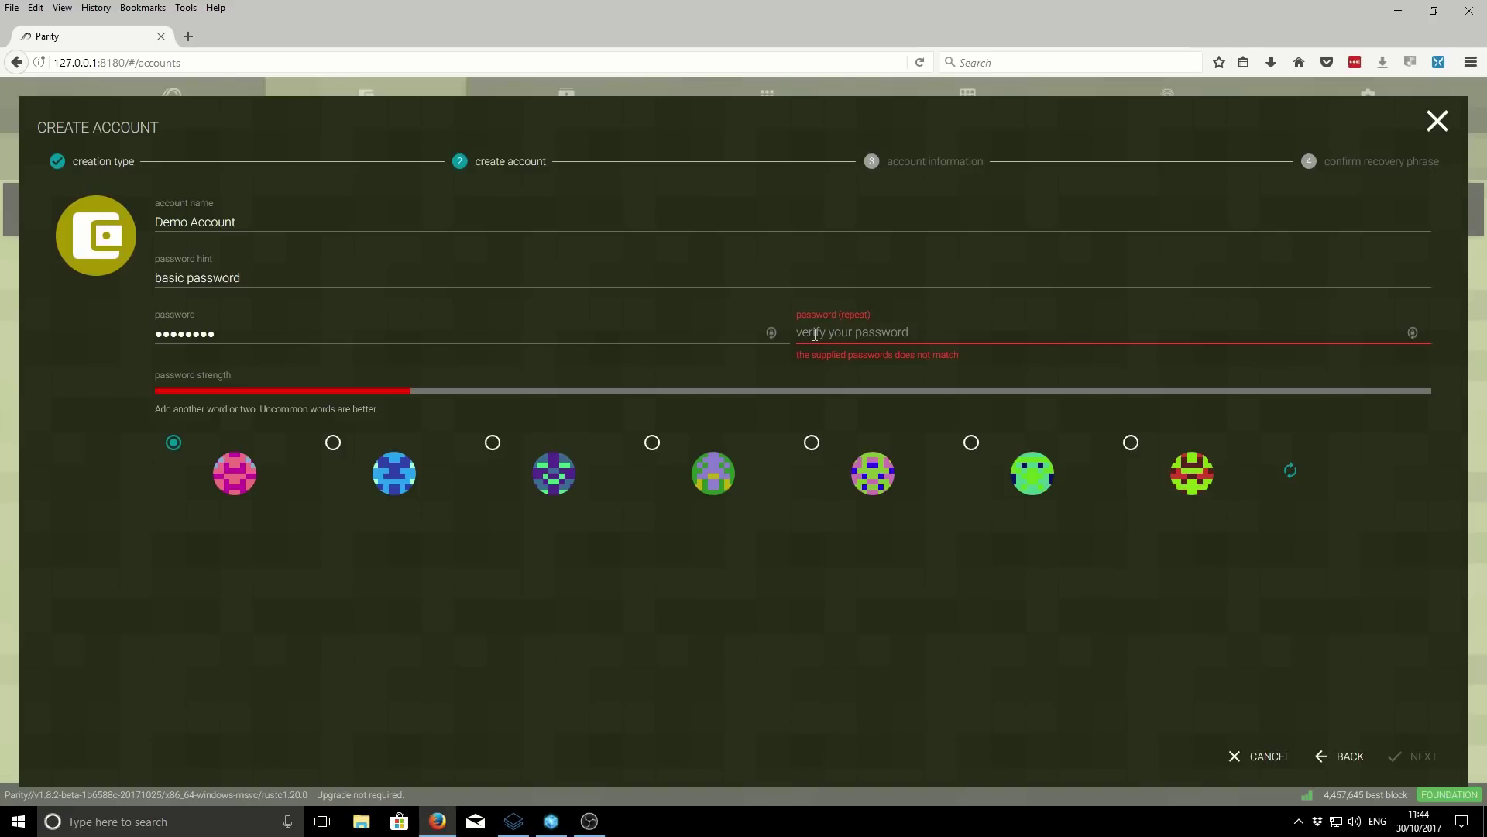
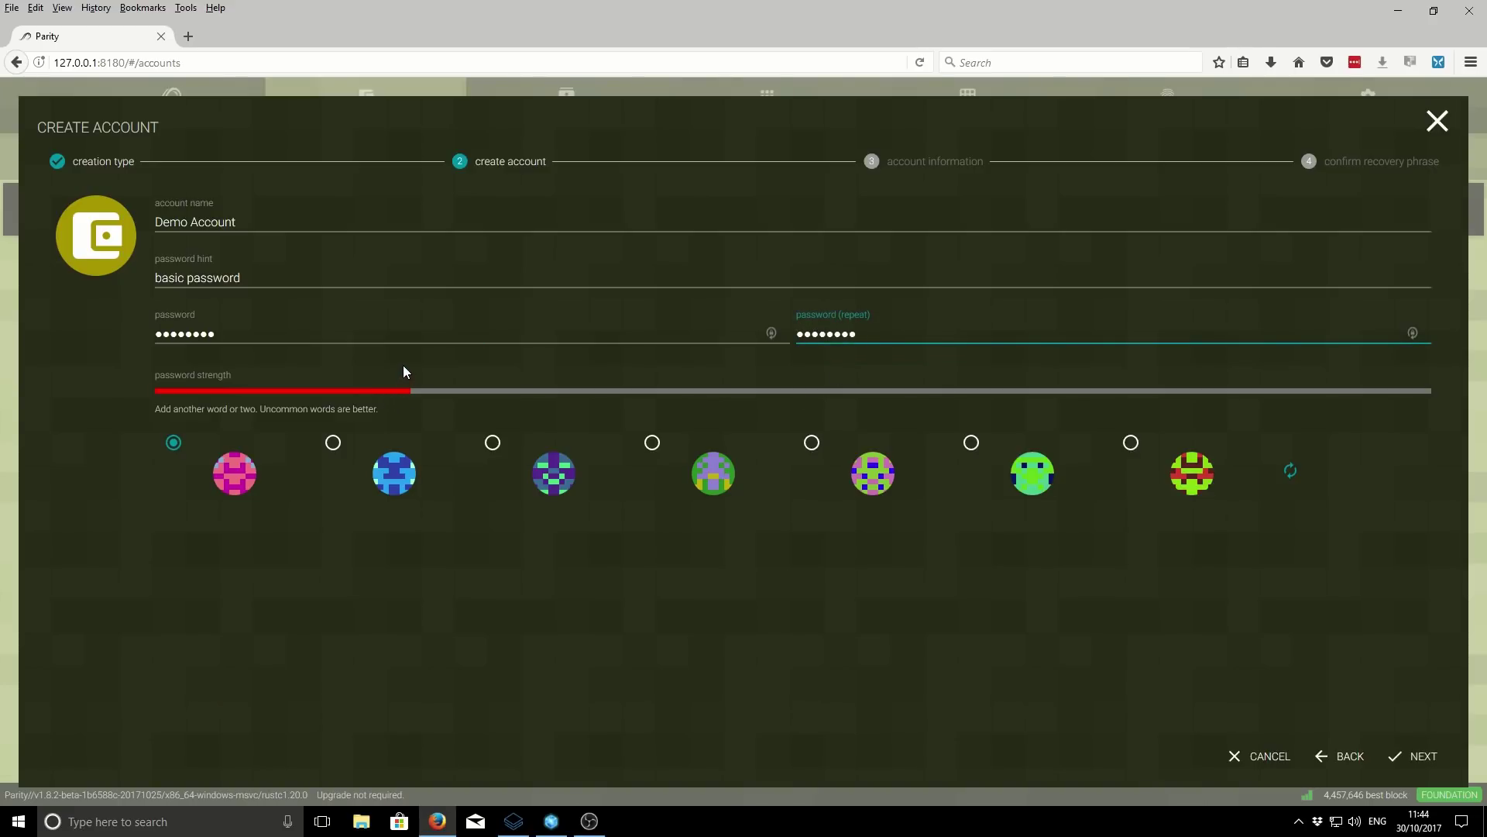
- Advance to the new account's details and select its displayed address
click(1388, 753)
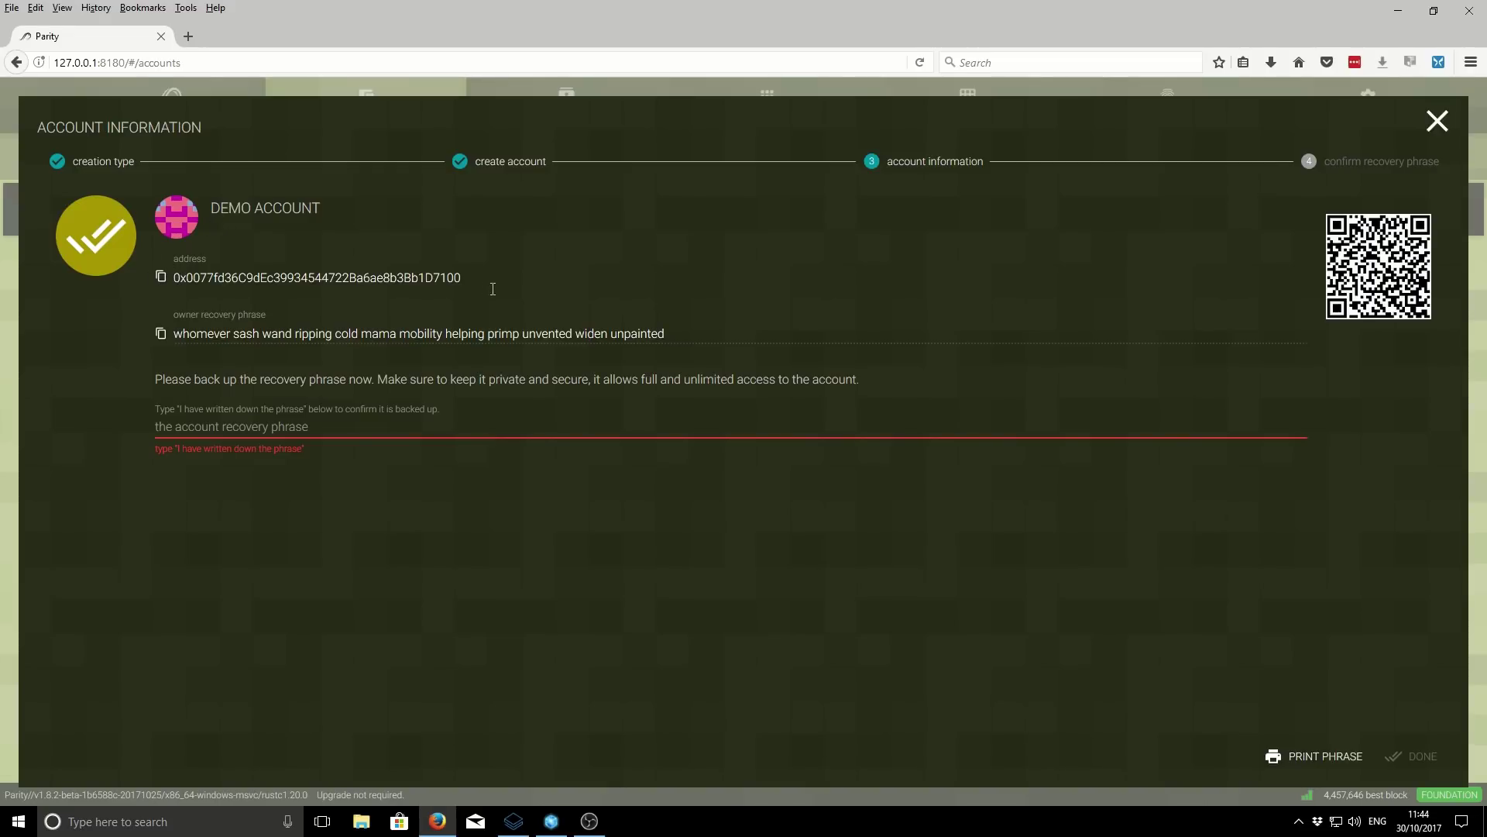
drag(477, 279, 167, 280)
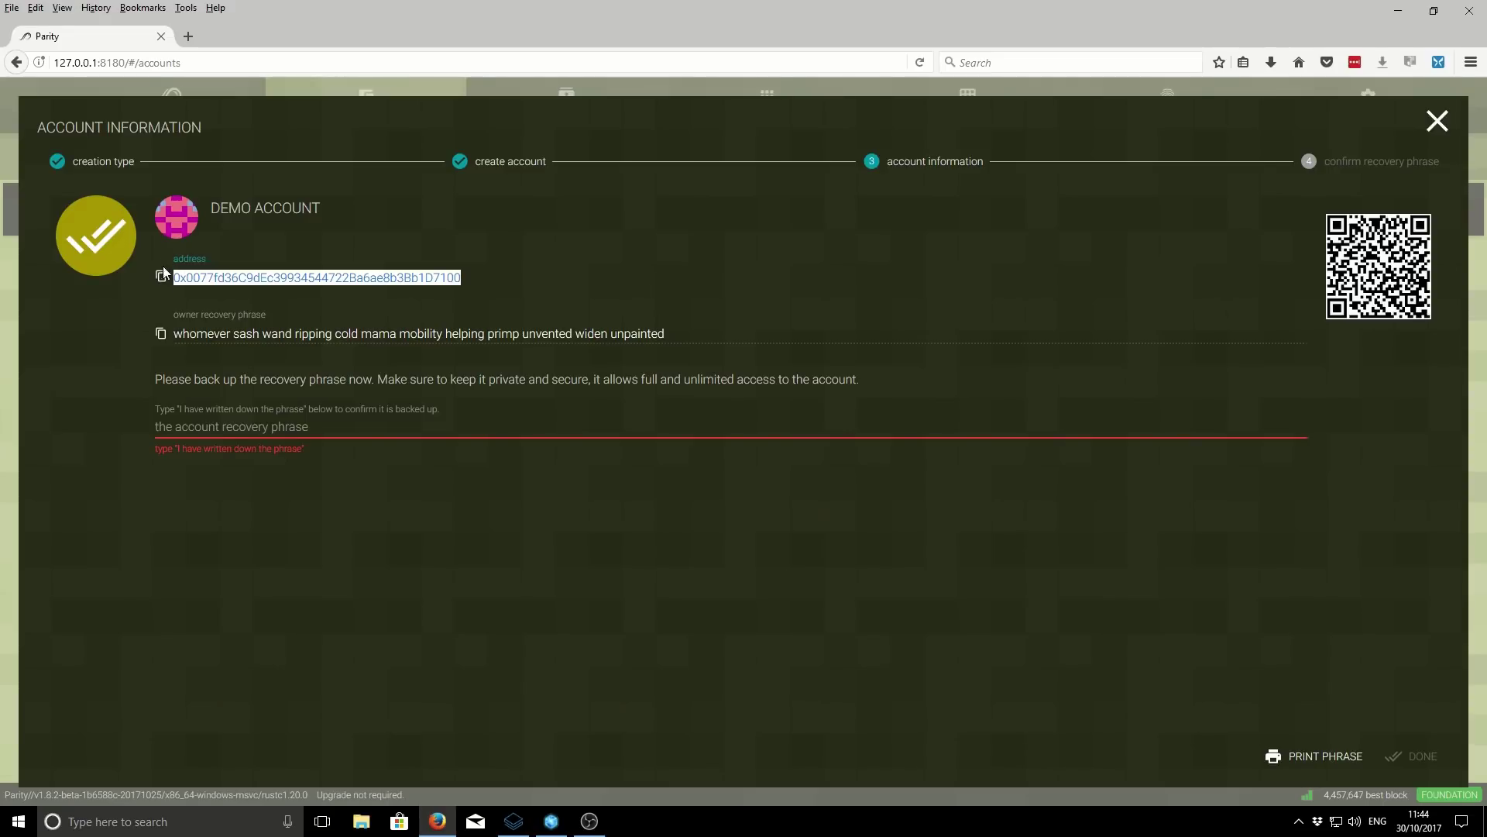
click(161, 823)
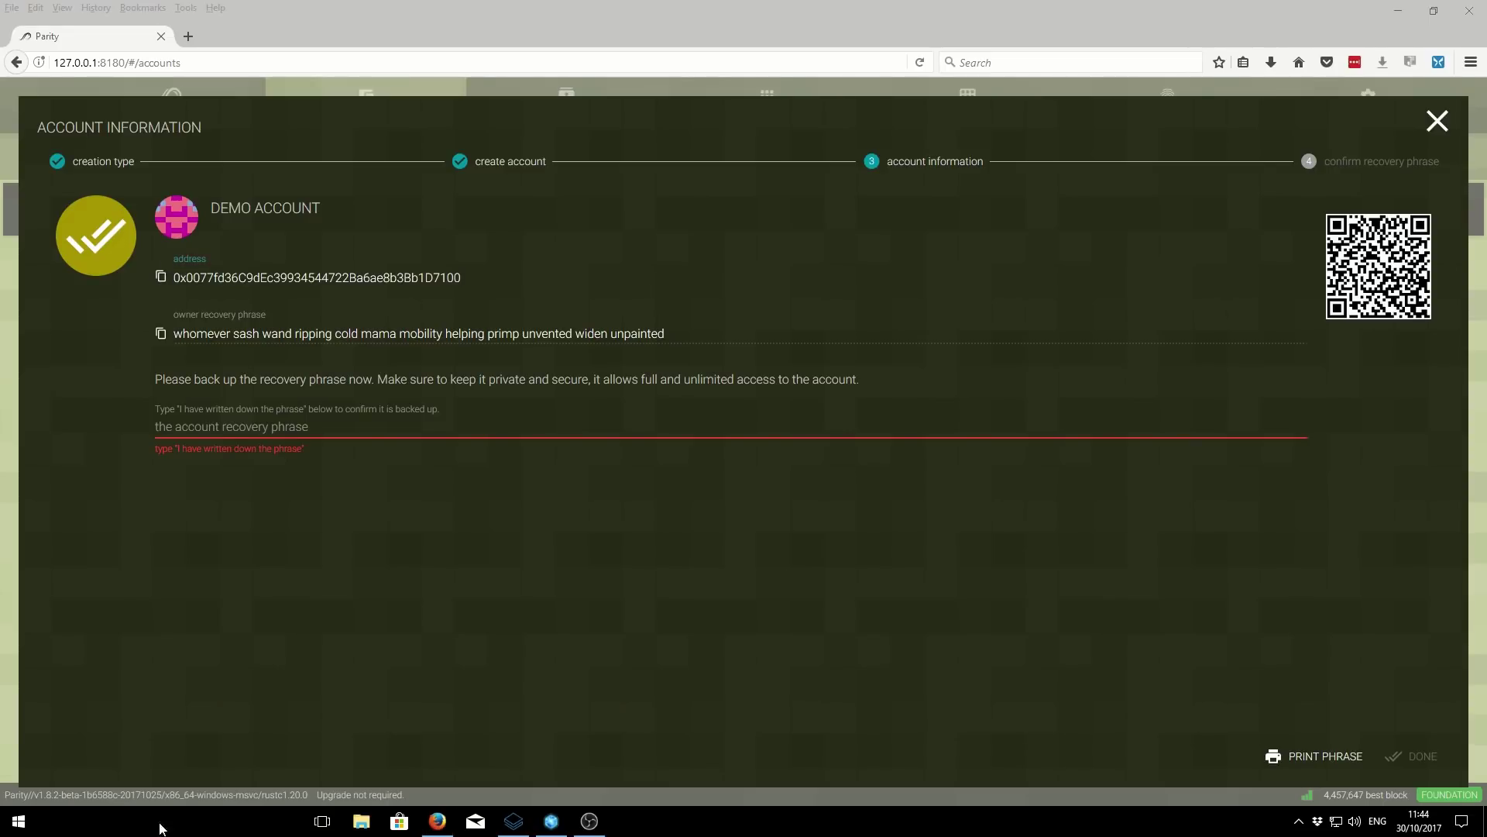
- Open a blank Notepad document and paste the new account's address into it
text(note)
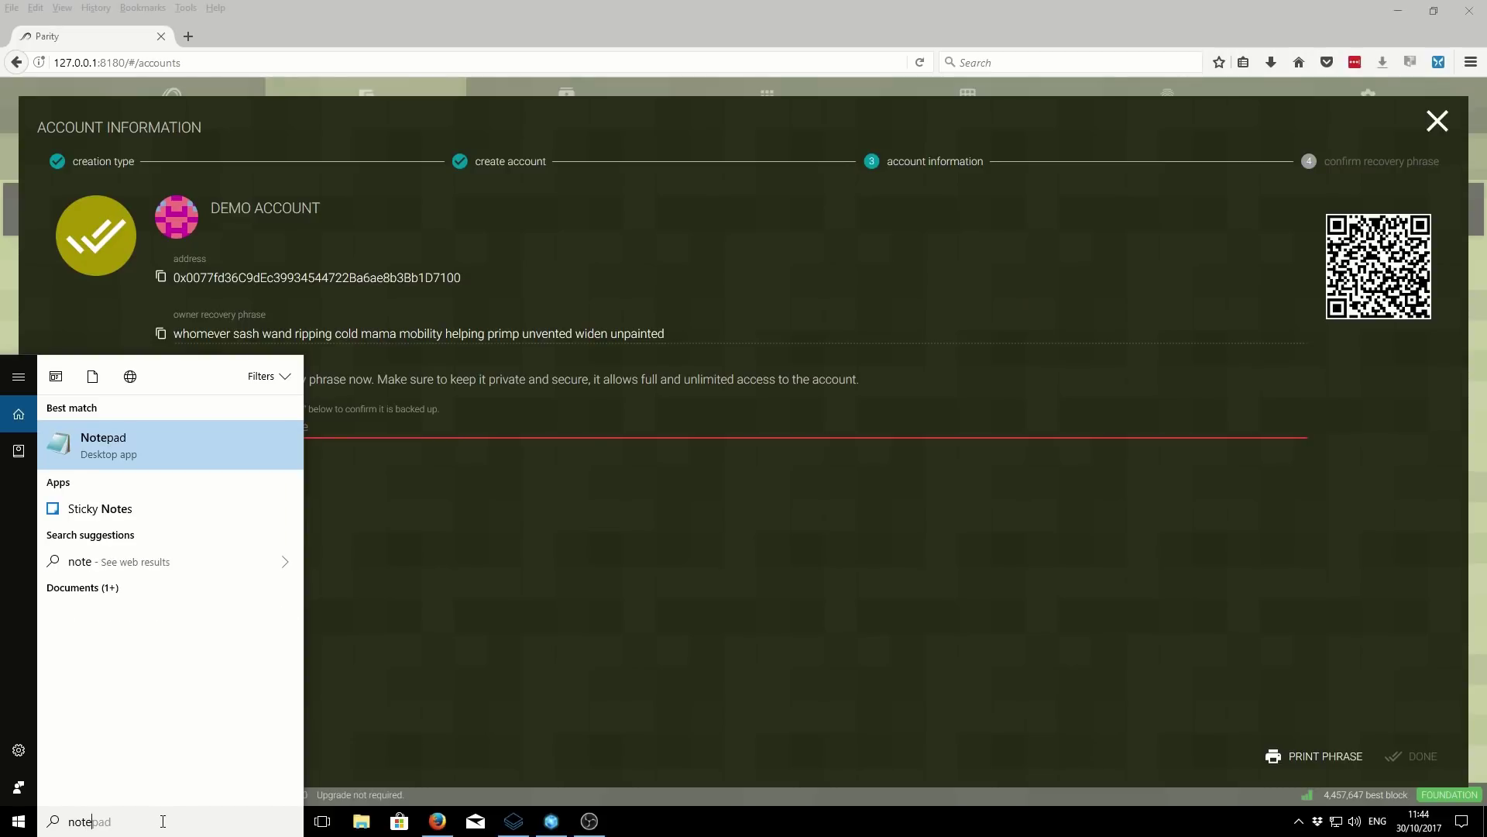
click(120, 452)
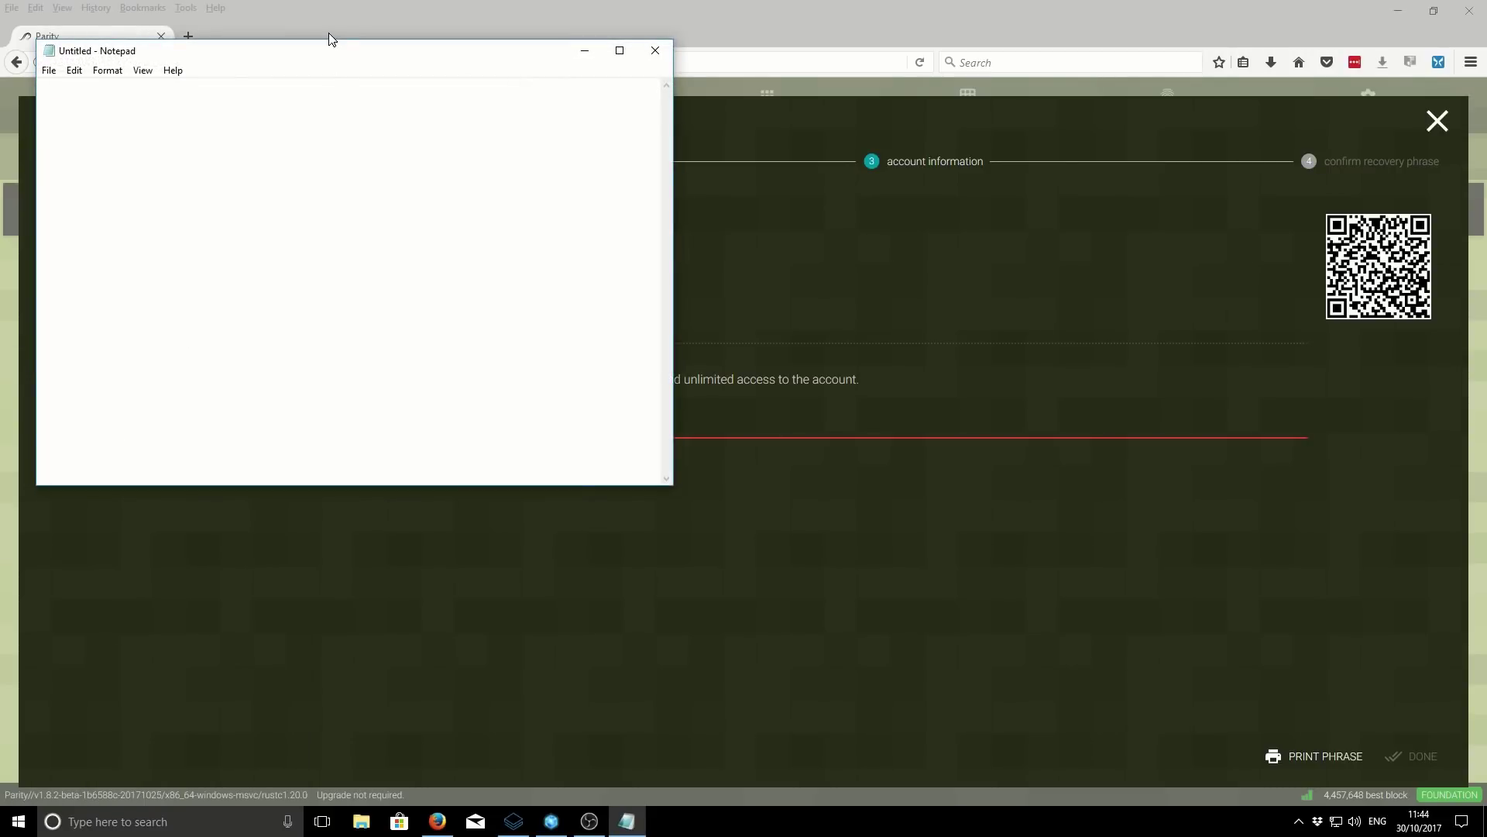
drag(323, 53, 549, 359)
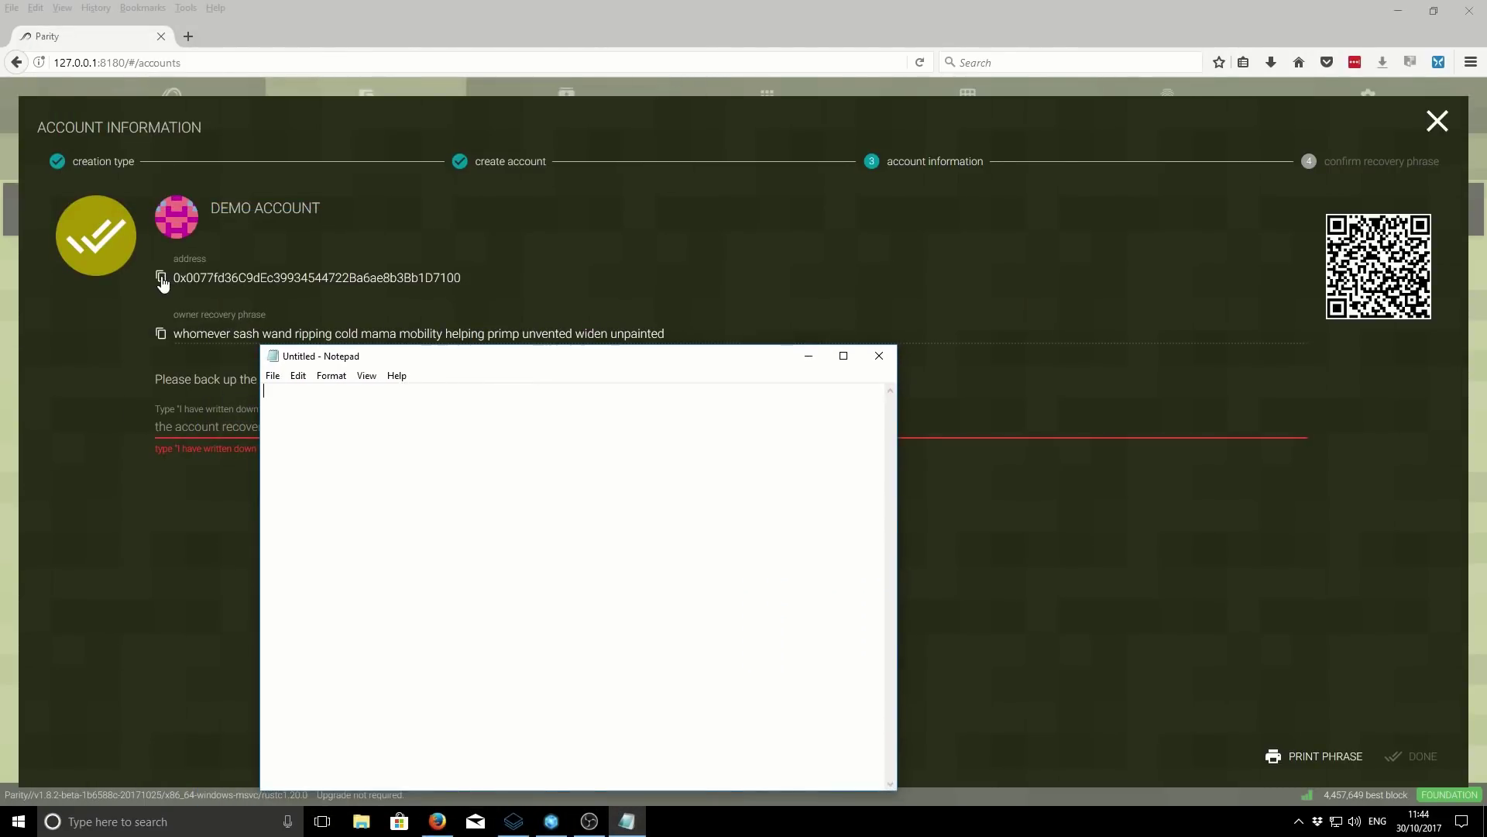
click(160, 276)
click(627, 821)
key(ctrl+v)
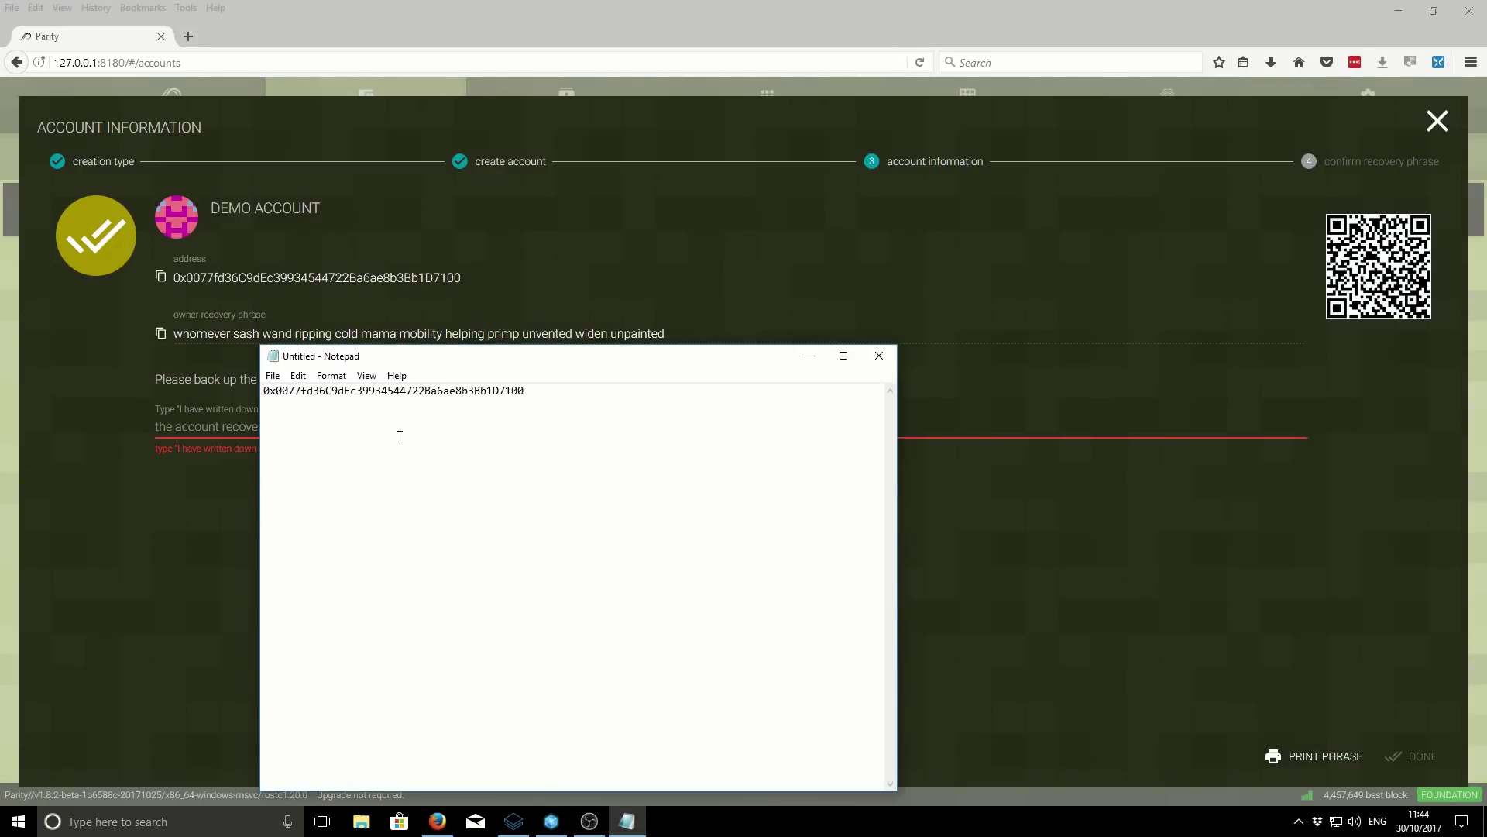
drag(594, 365, 844, 392)
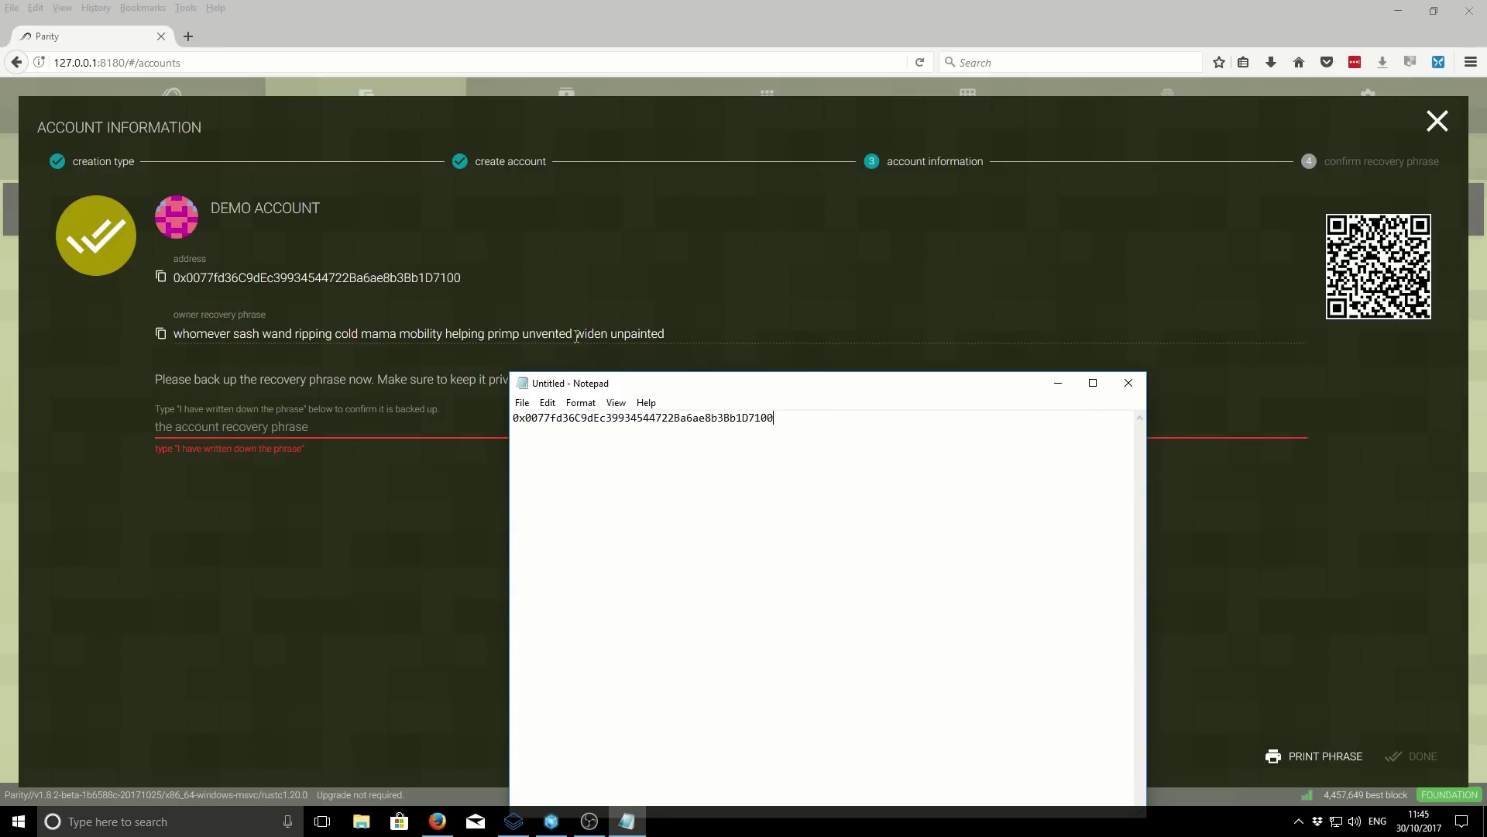
- Paste the copied recovery phrase on a new line beneath the address in Notepad
click(162, 335)
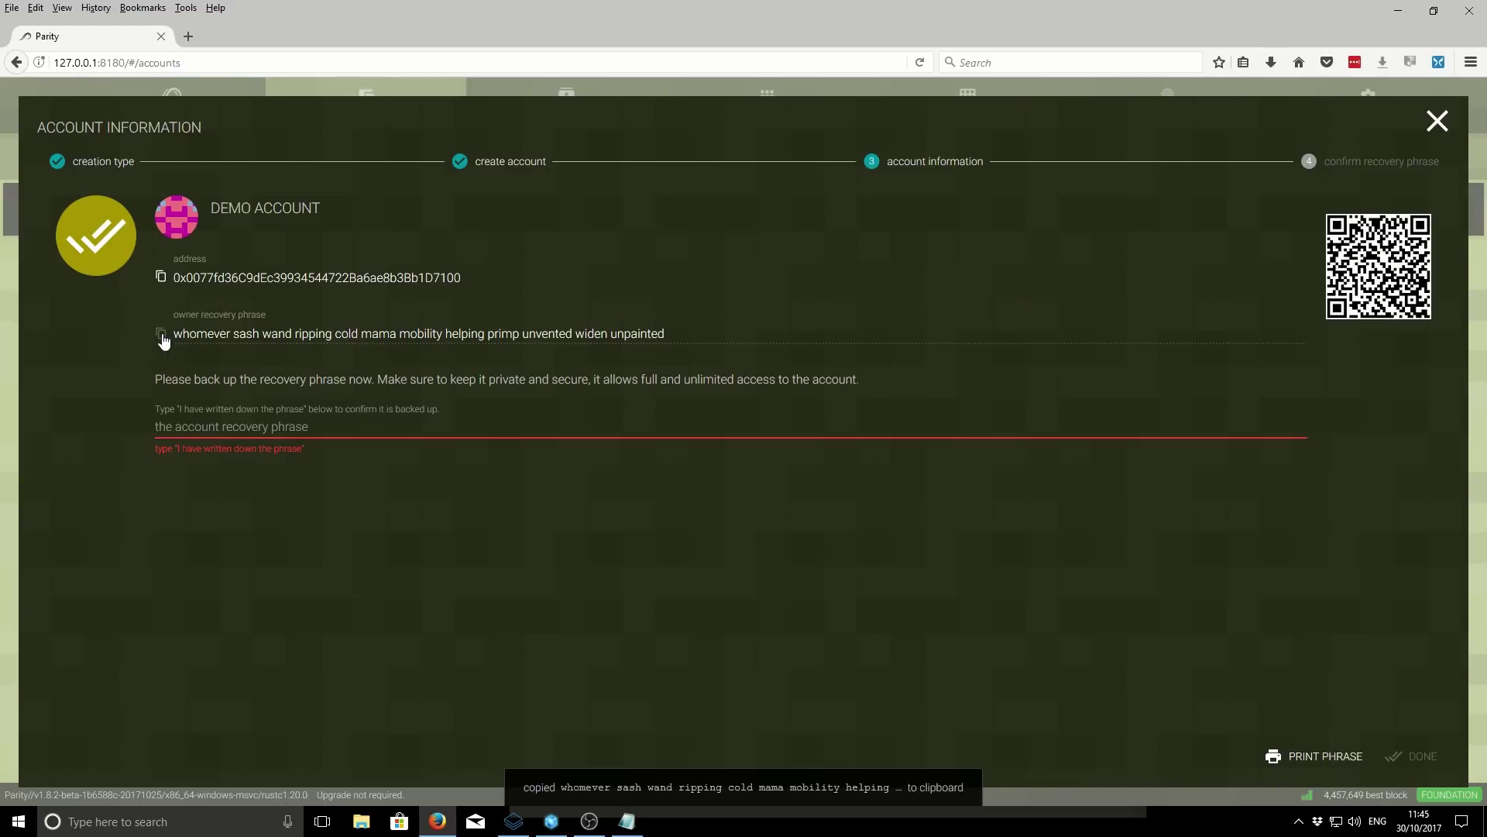
click(629, 823)
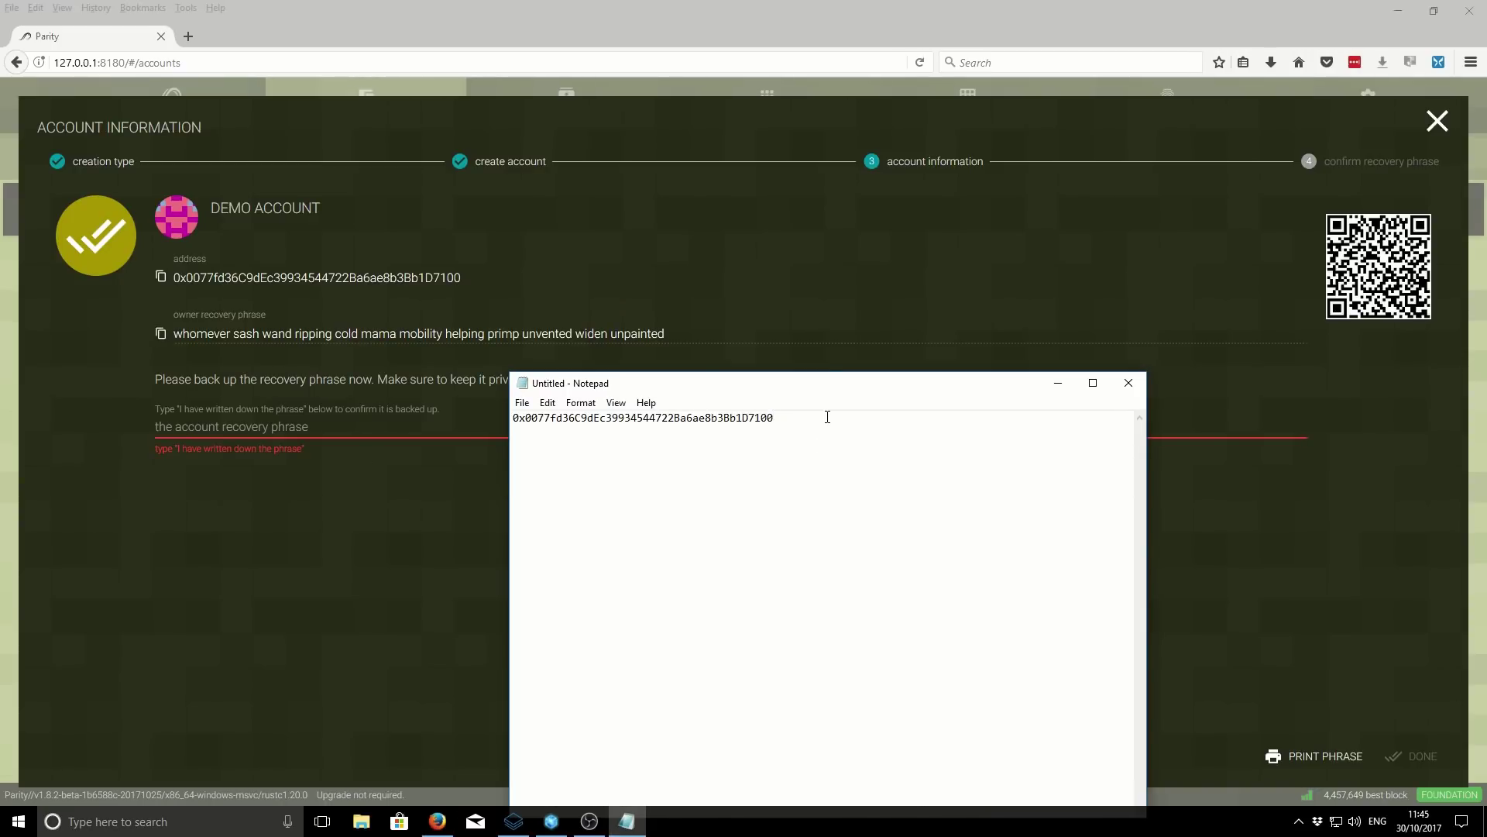
key(Return)
key(ctrl+v)
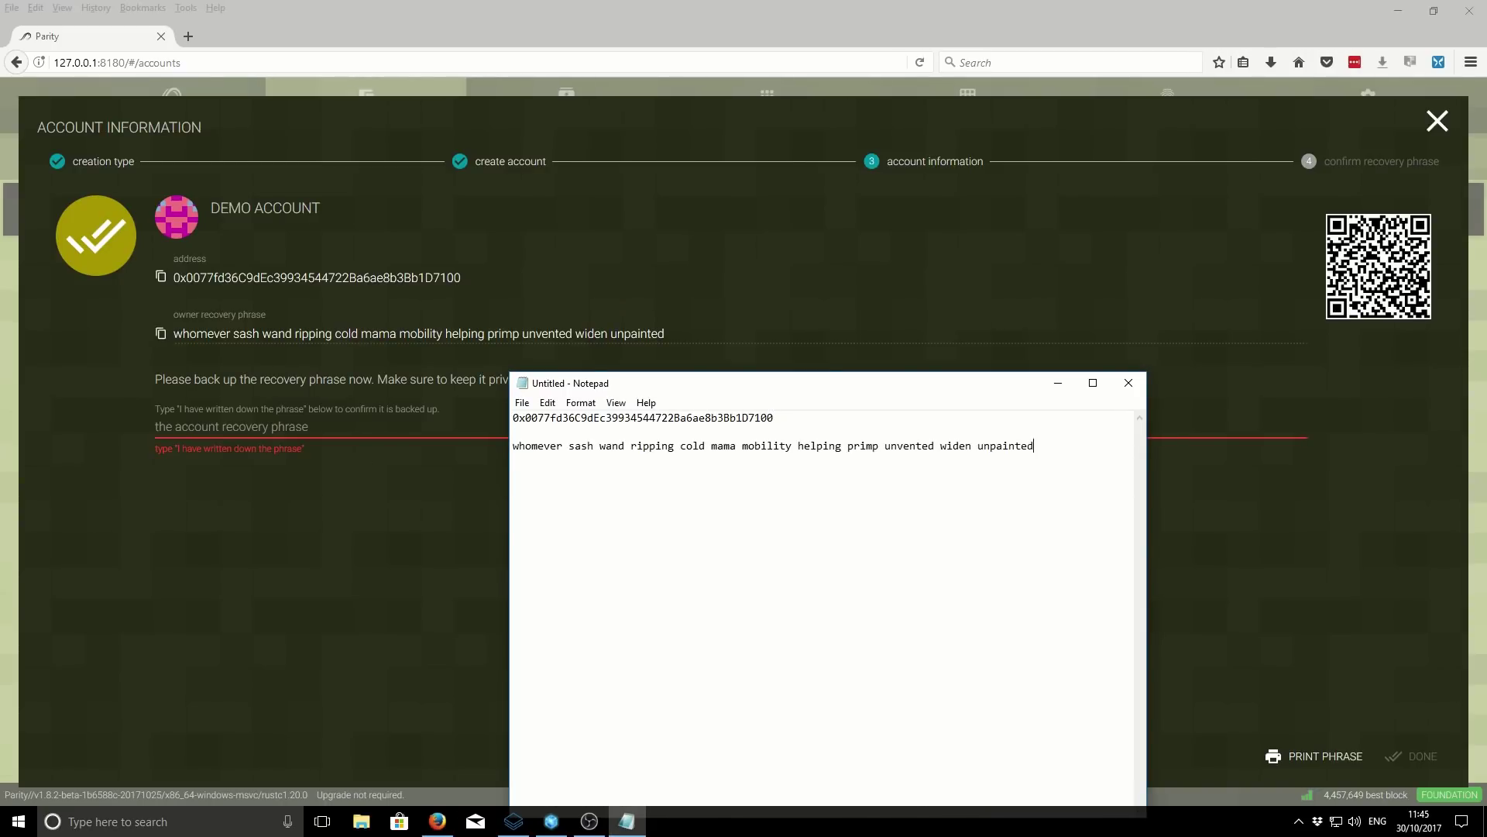
drag(1044, 452, 510, 454)
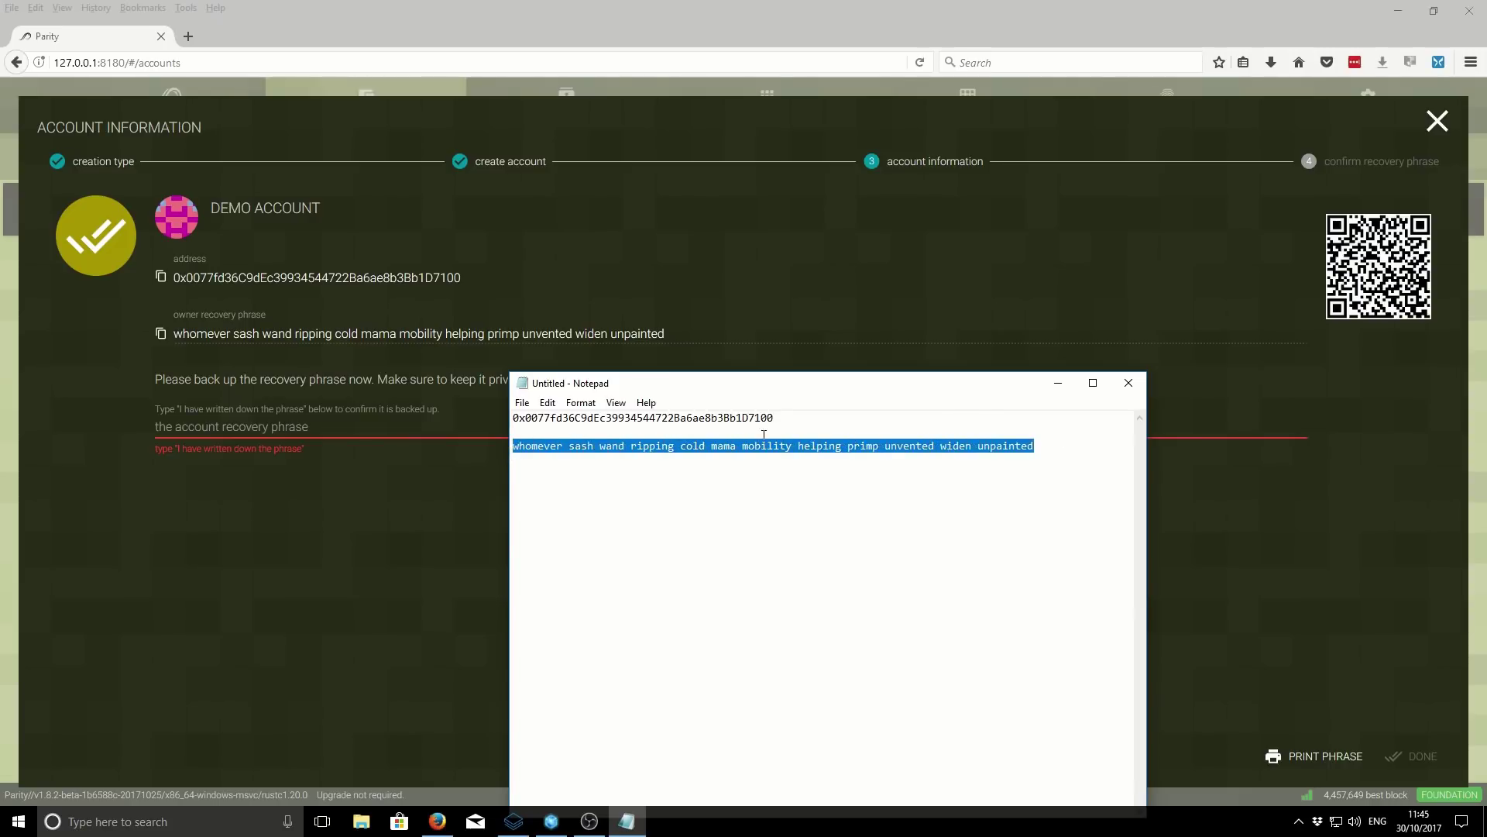
click(780, 419)
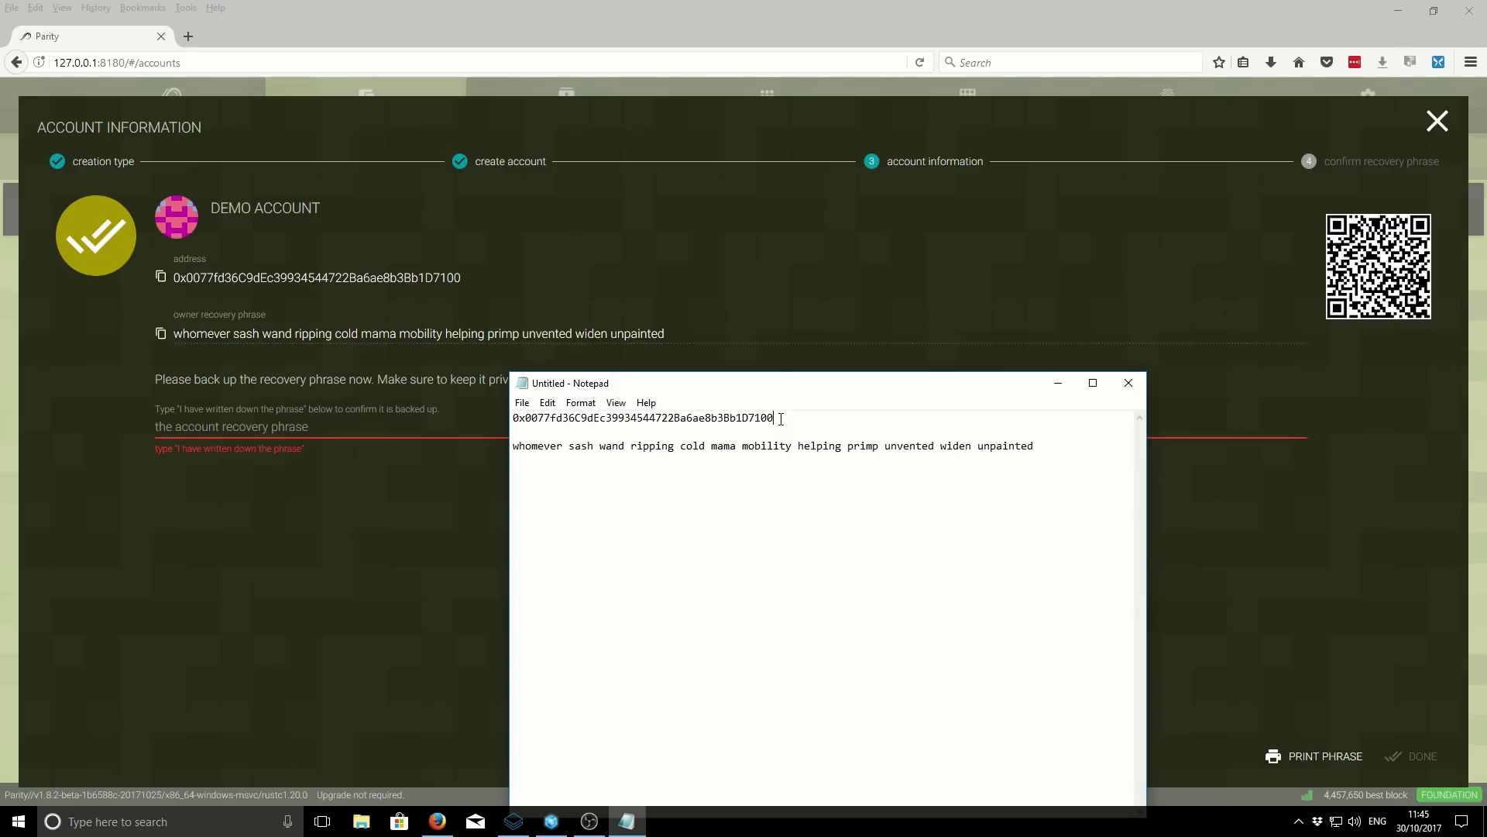
drag(781, 418, 516, 419)
click(678, 454)
drag(1035, 446, 515, 448)
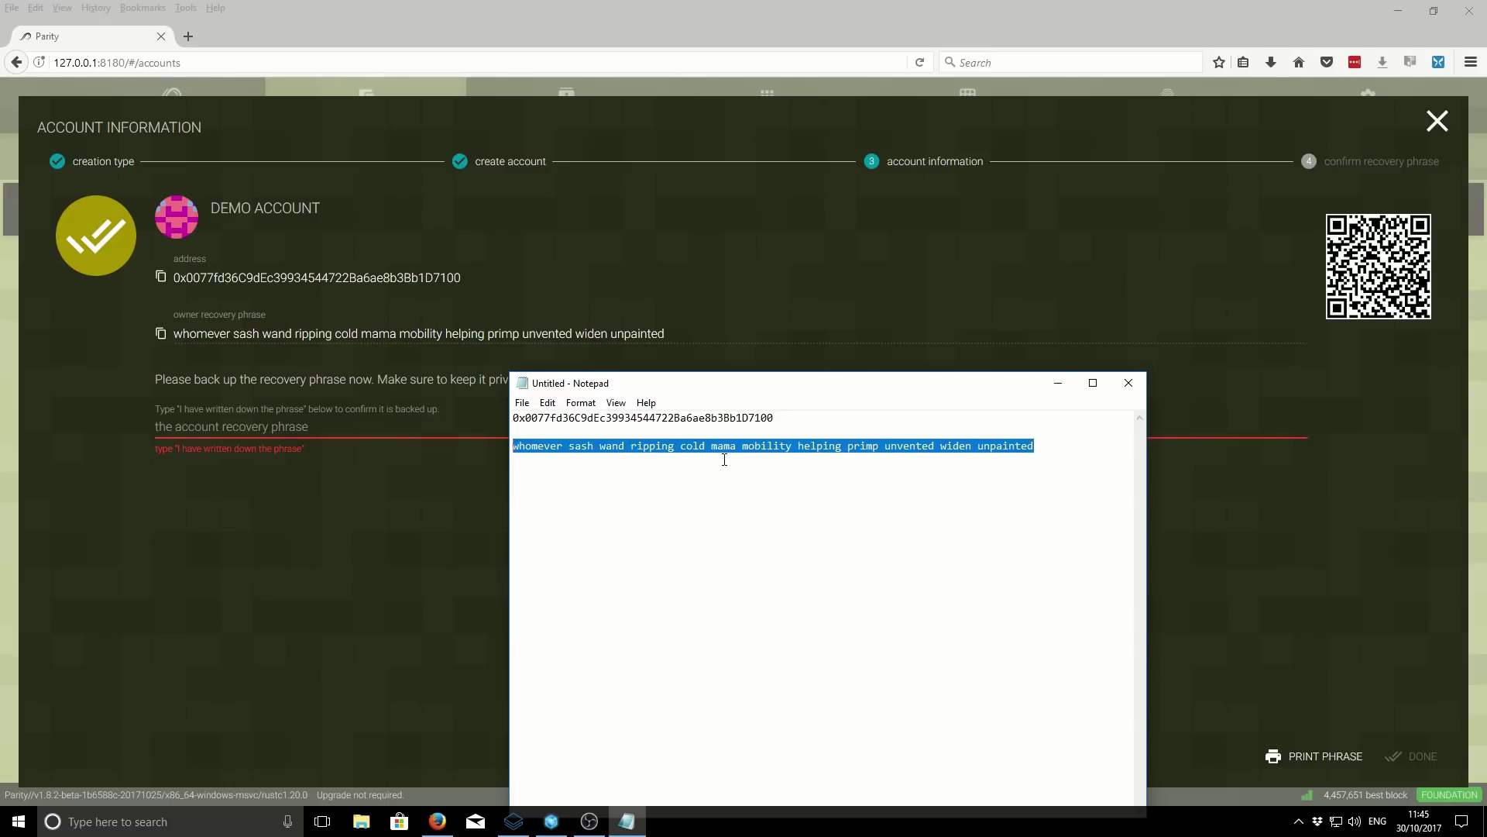
drag(836, 389, 883, 432)
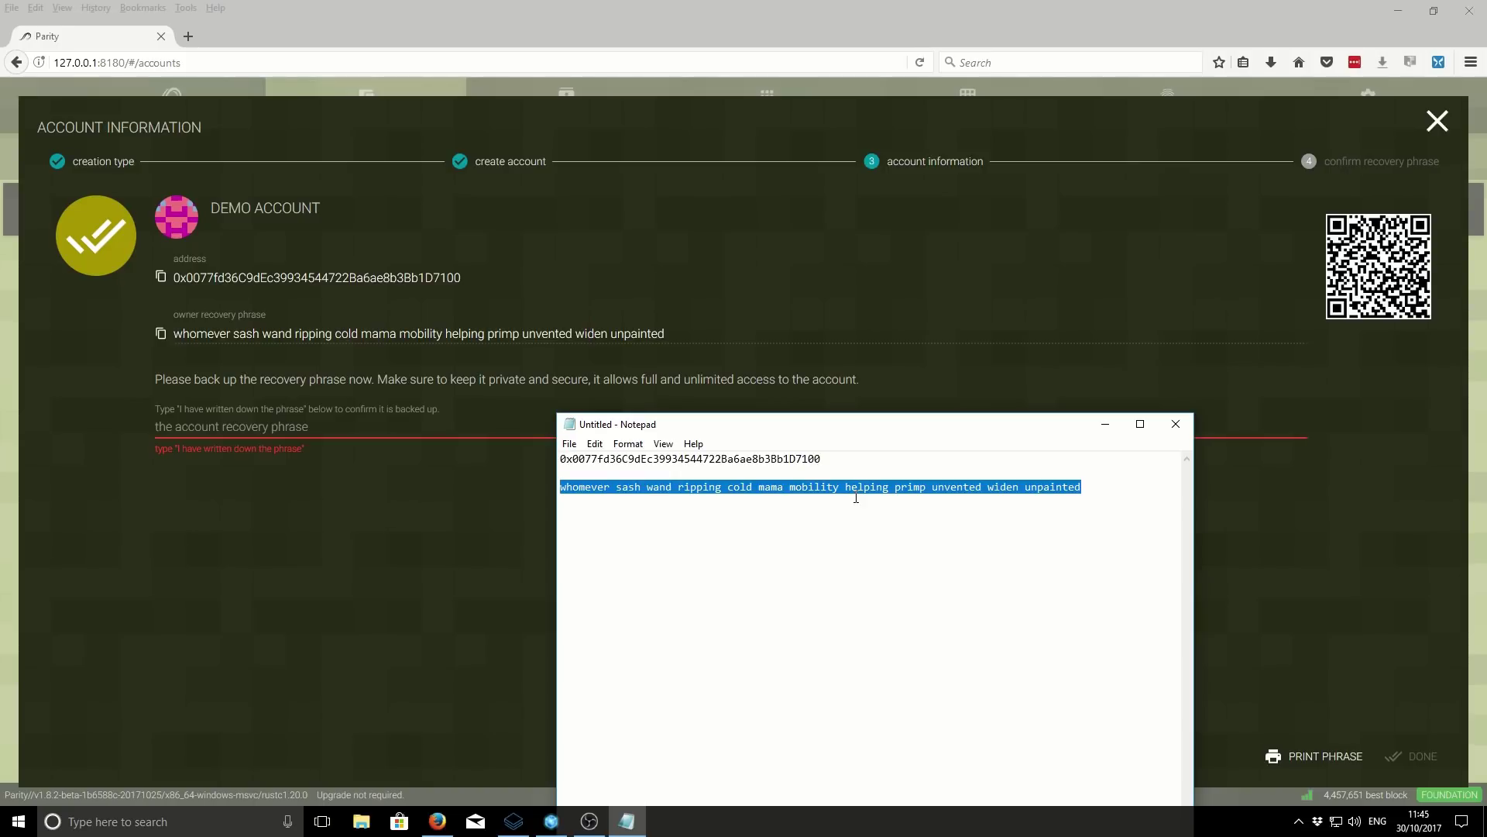
drag(720, 430, 545, 485)
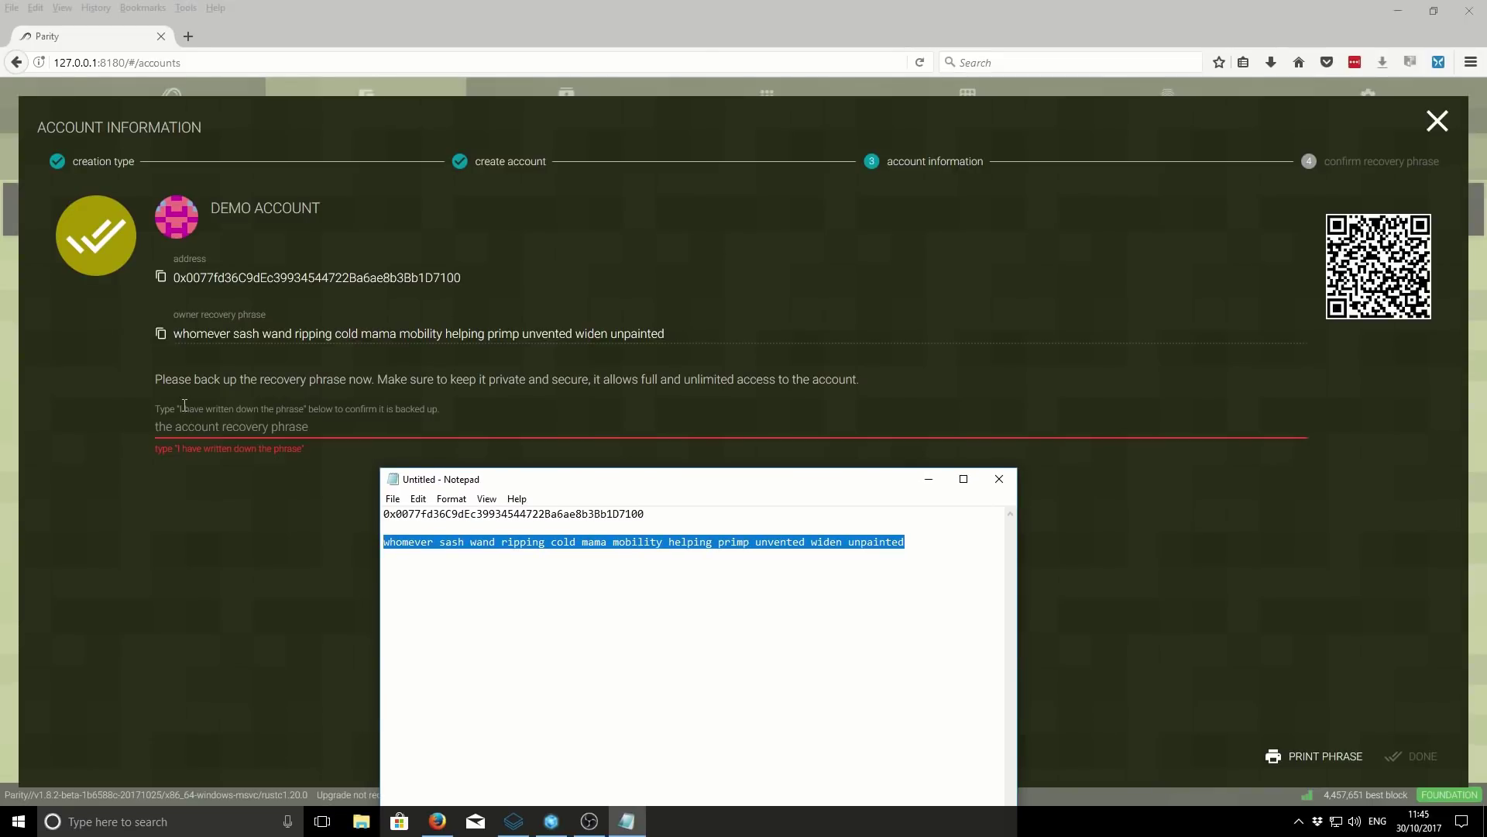
click(188, 405)
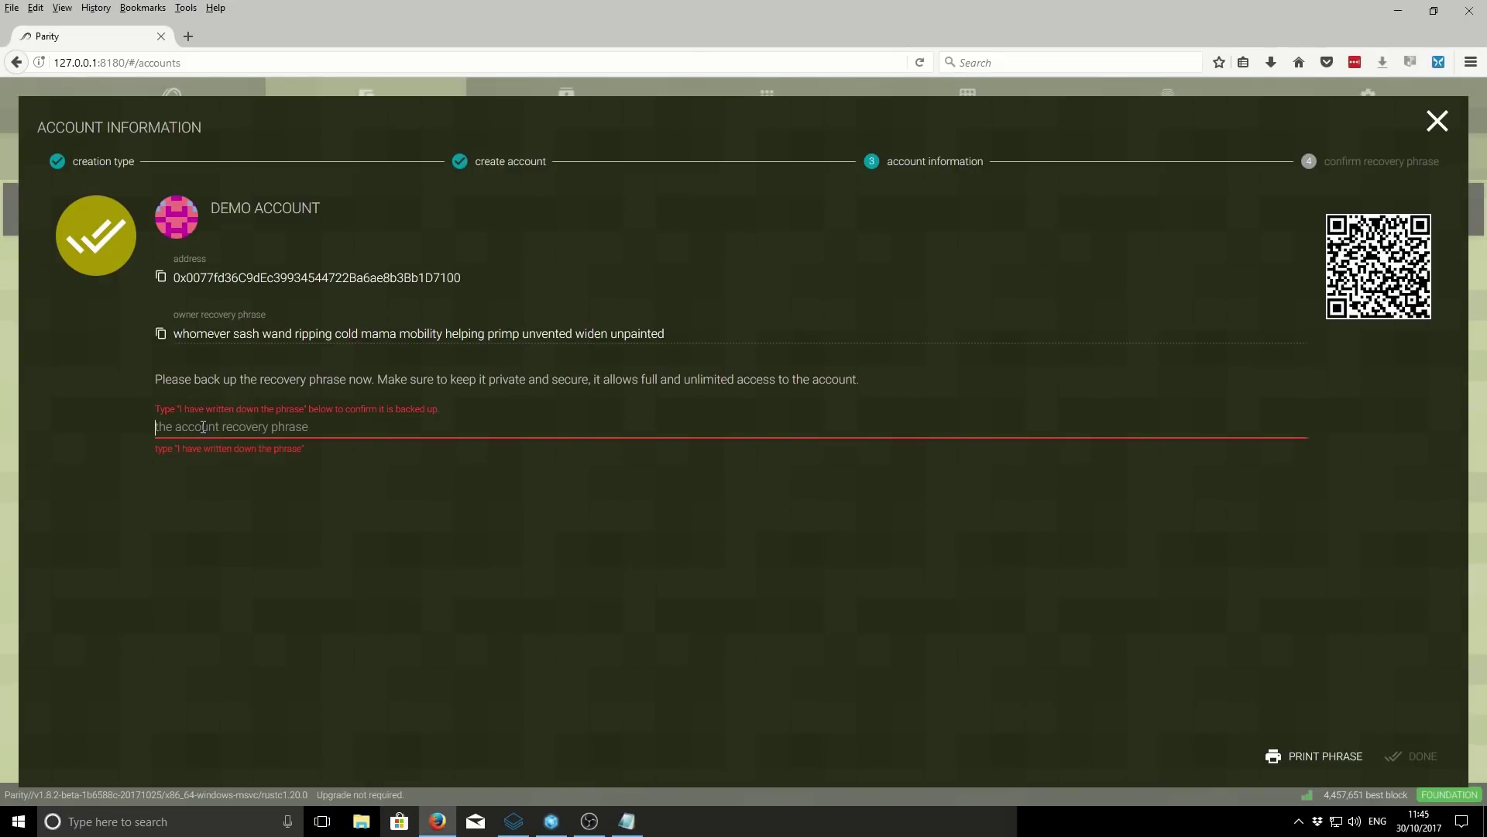
- Enter 'I have written down the phrase' and advance to Confirm Recovery Phrase
text(I have written )
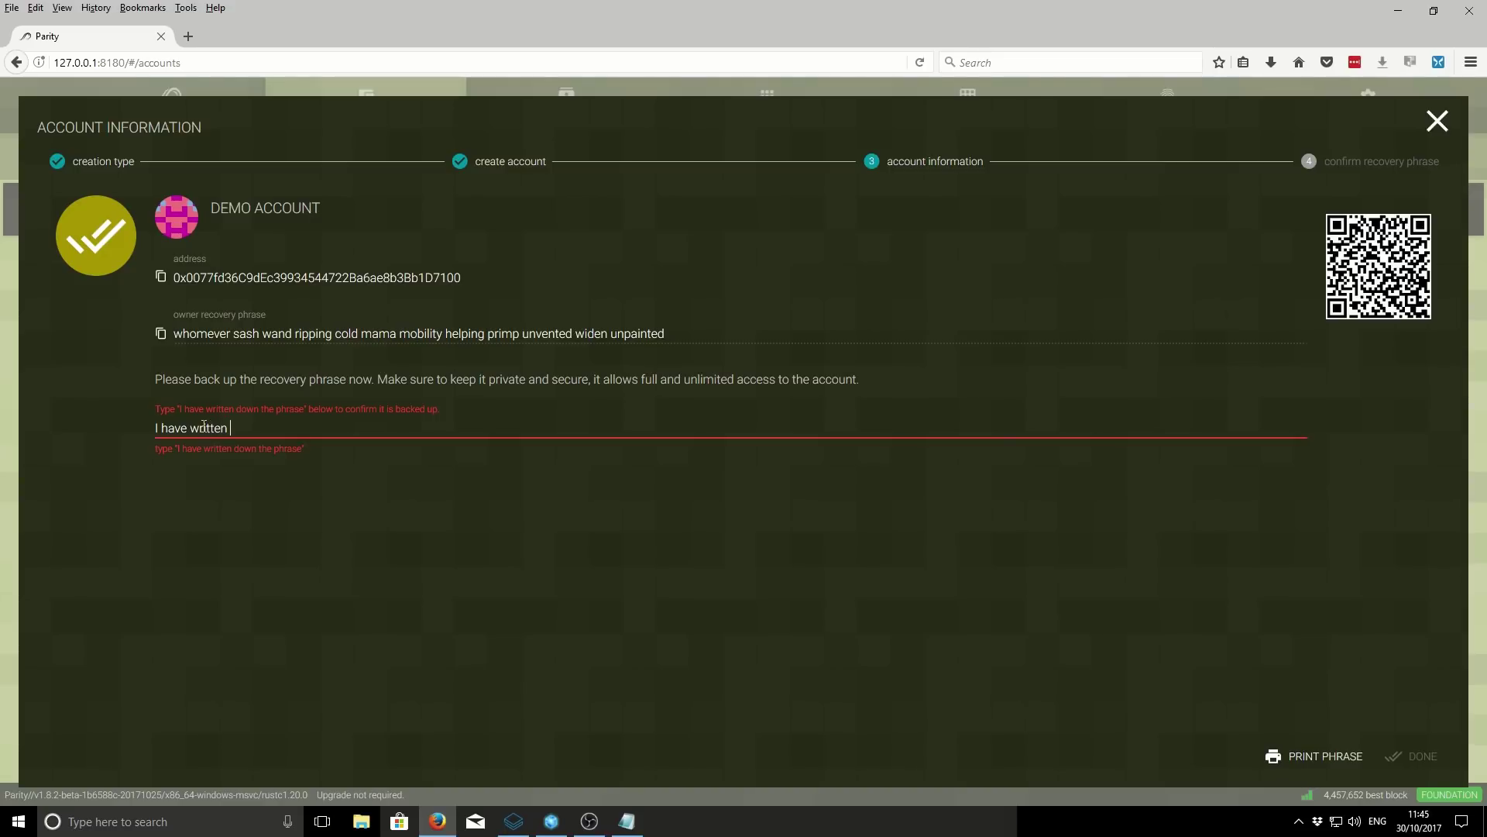
text(down the phrase)
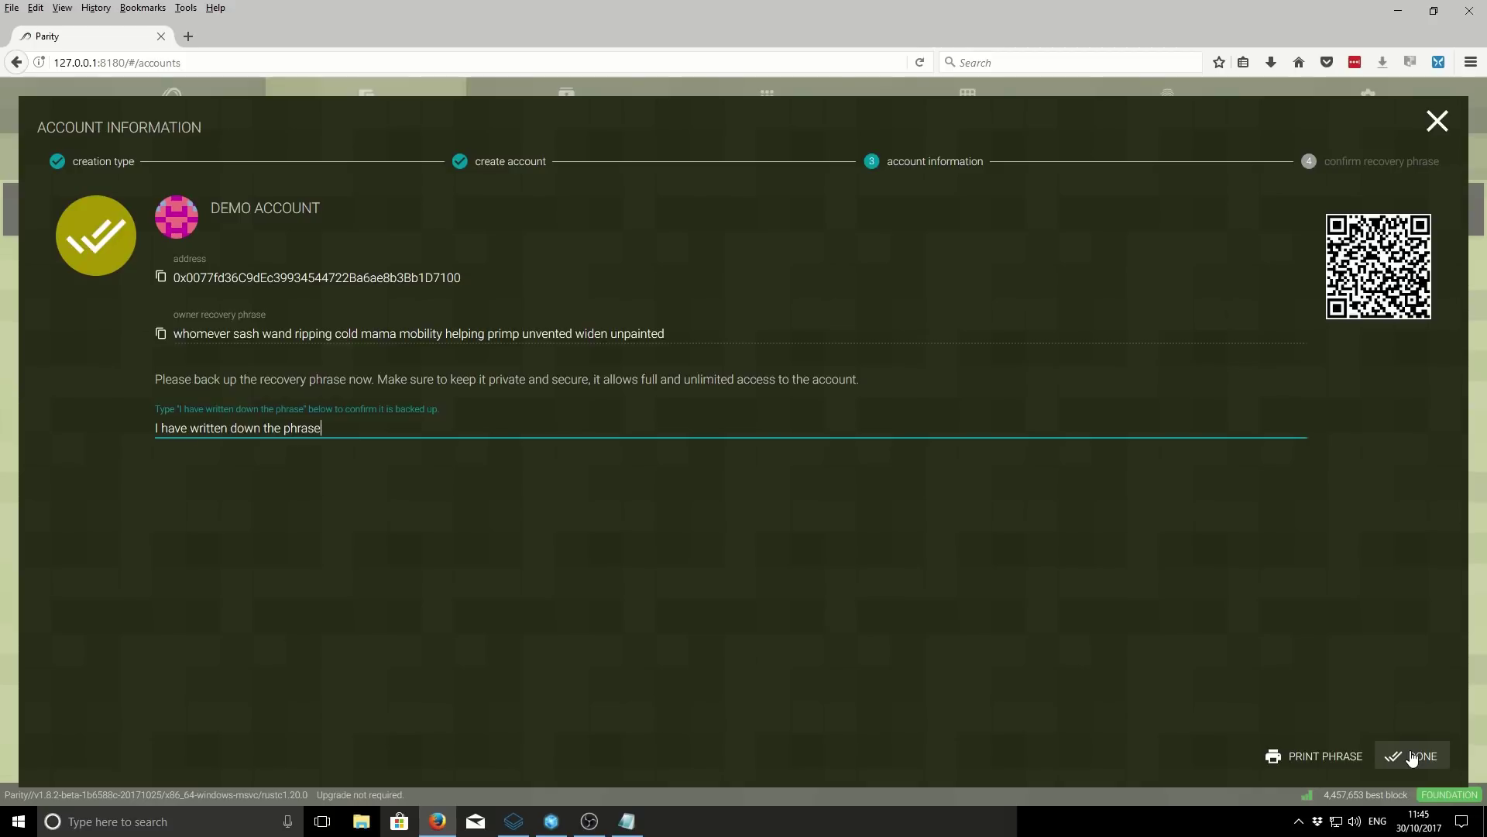
click(1411, 758)
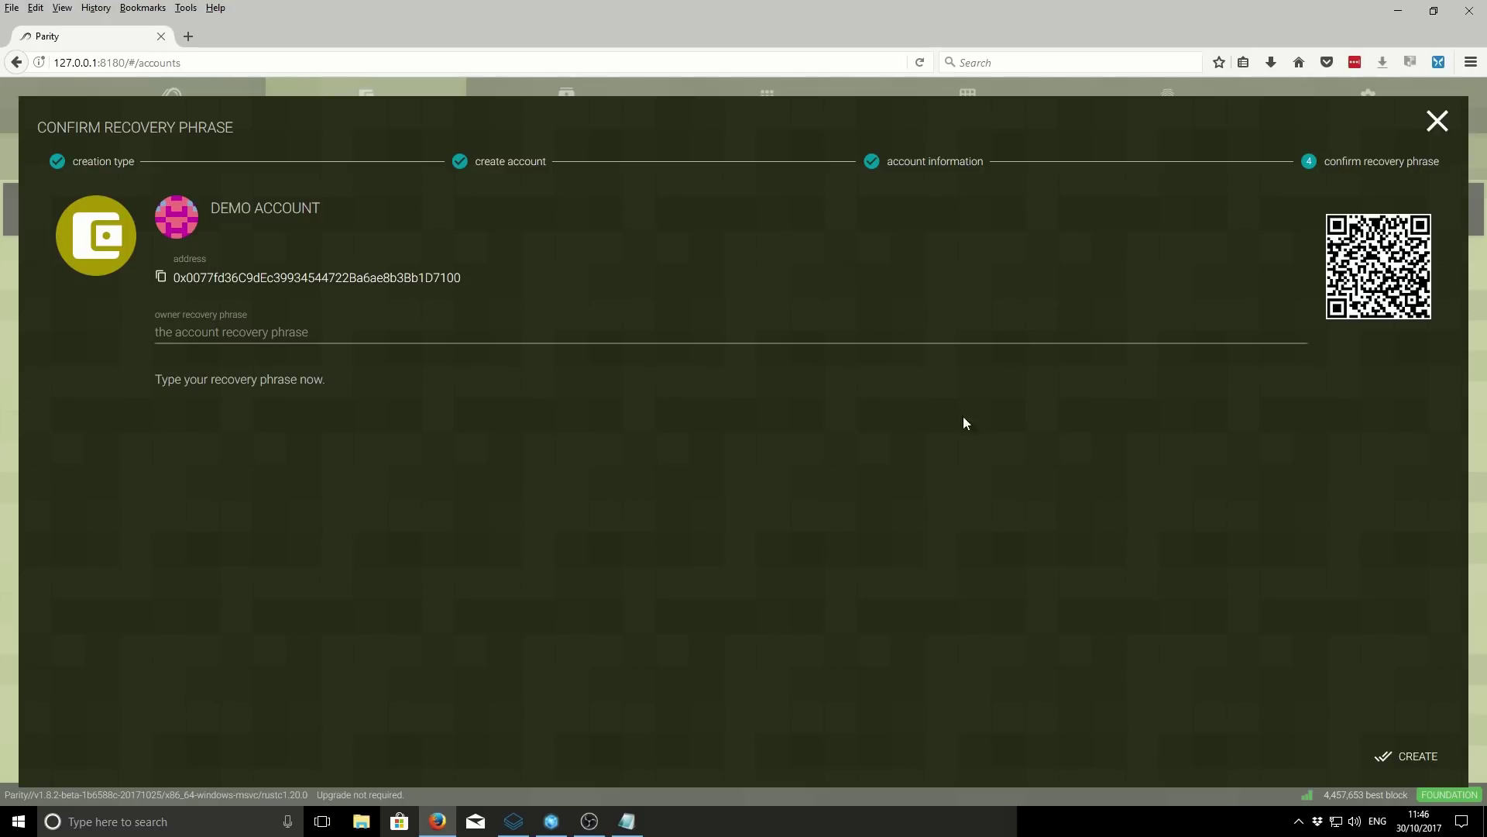
- Copy the saved recovery phrase from Notepad and try pasting it into Parity's field
click(629, 821)
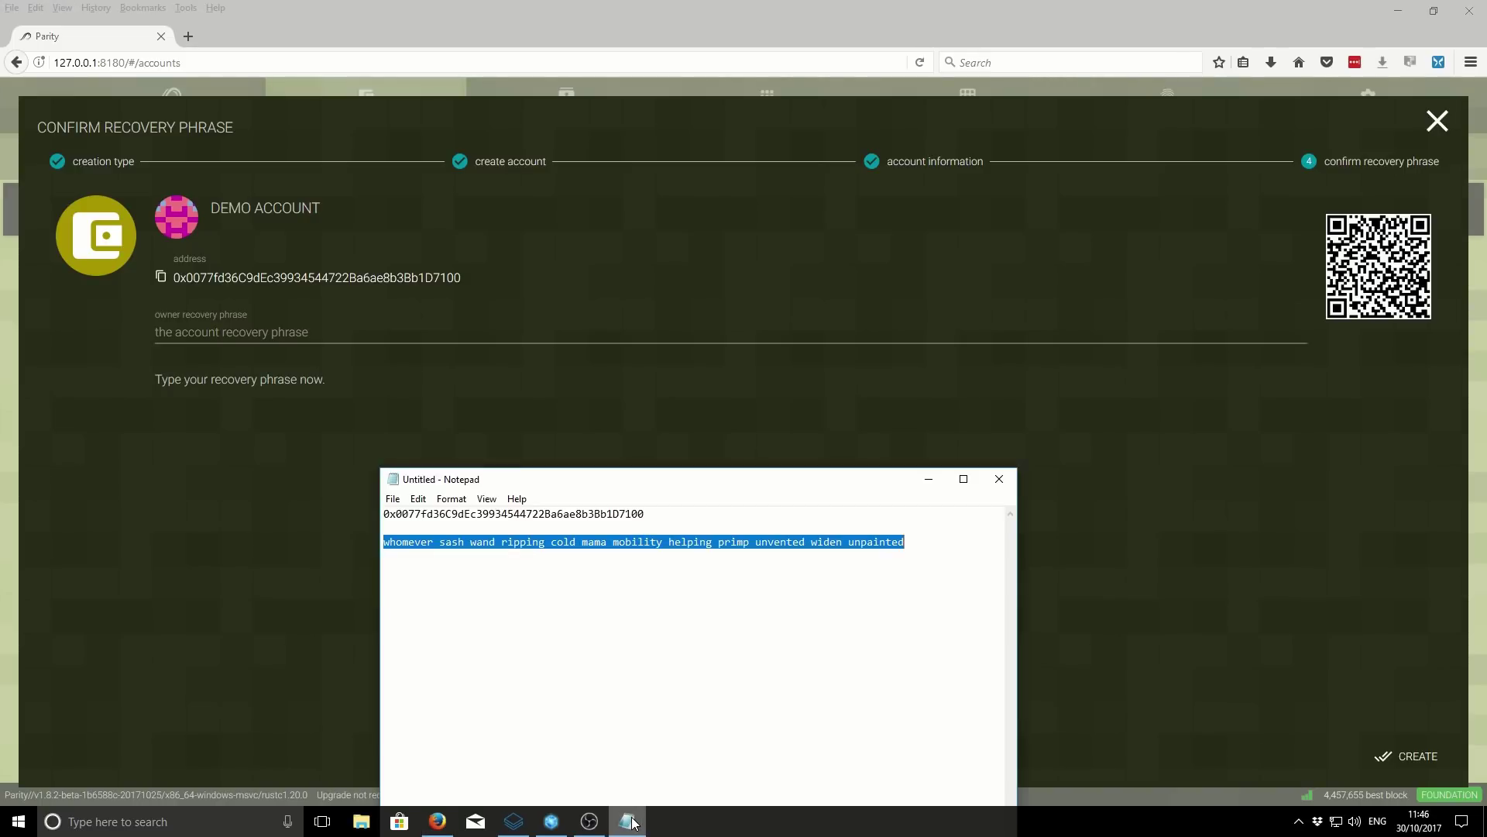
right_click(688, 549)
click(722, 595)
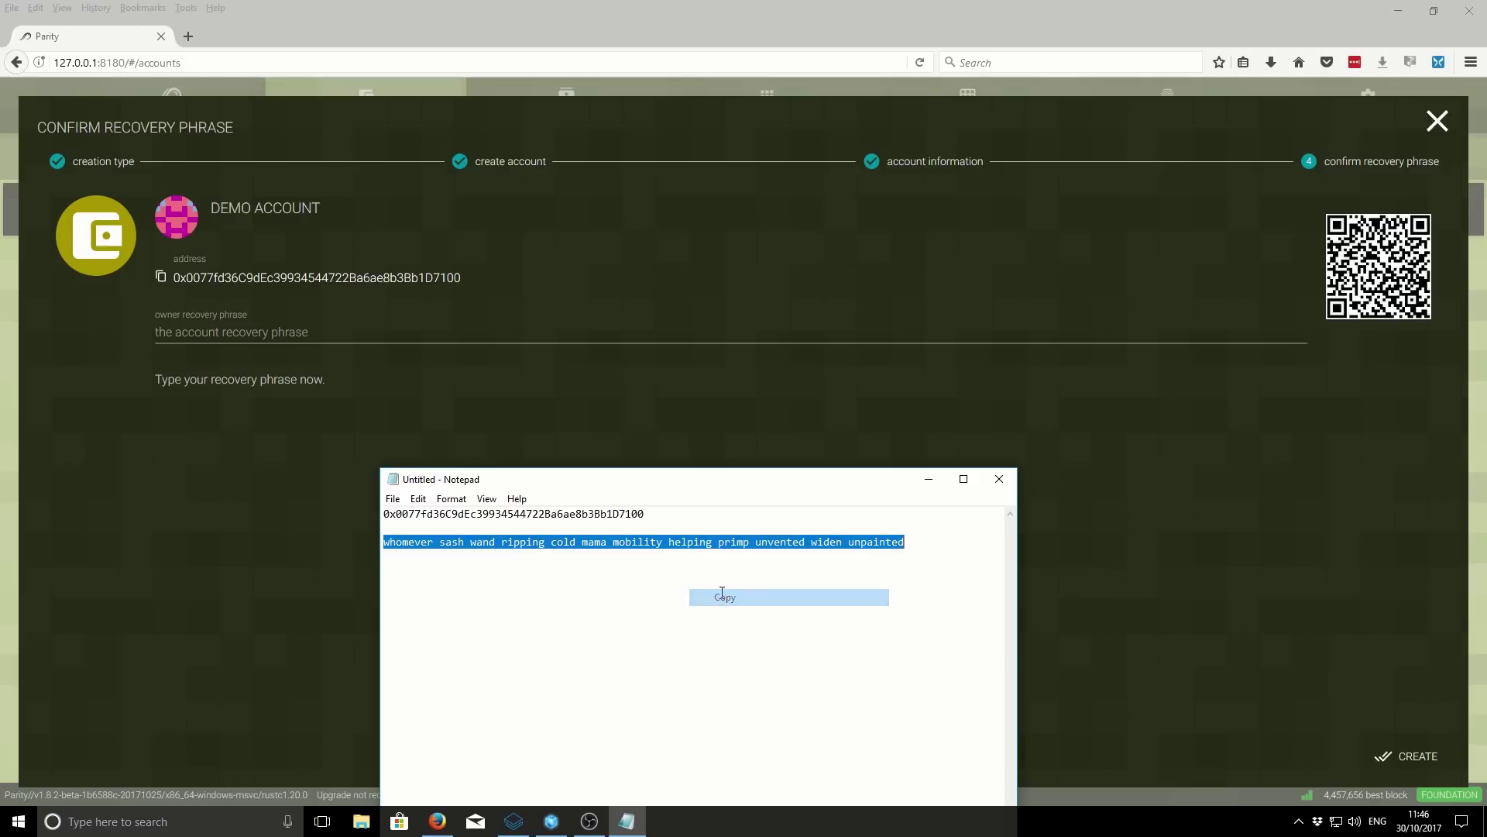
click(201, 332)
right_click(203, 332)
click(241, 399)
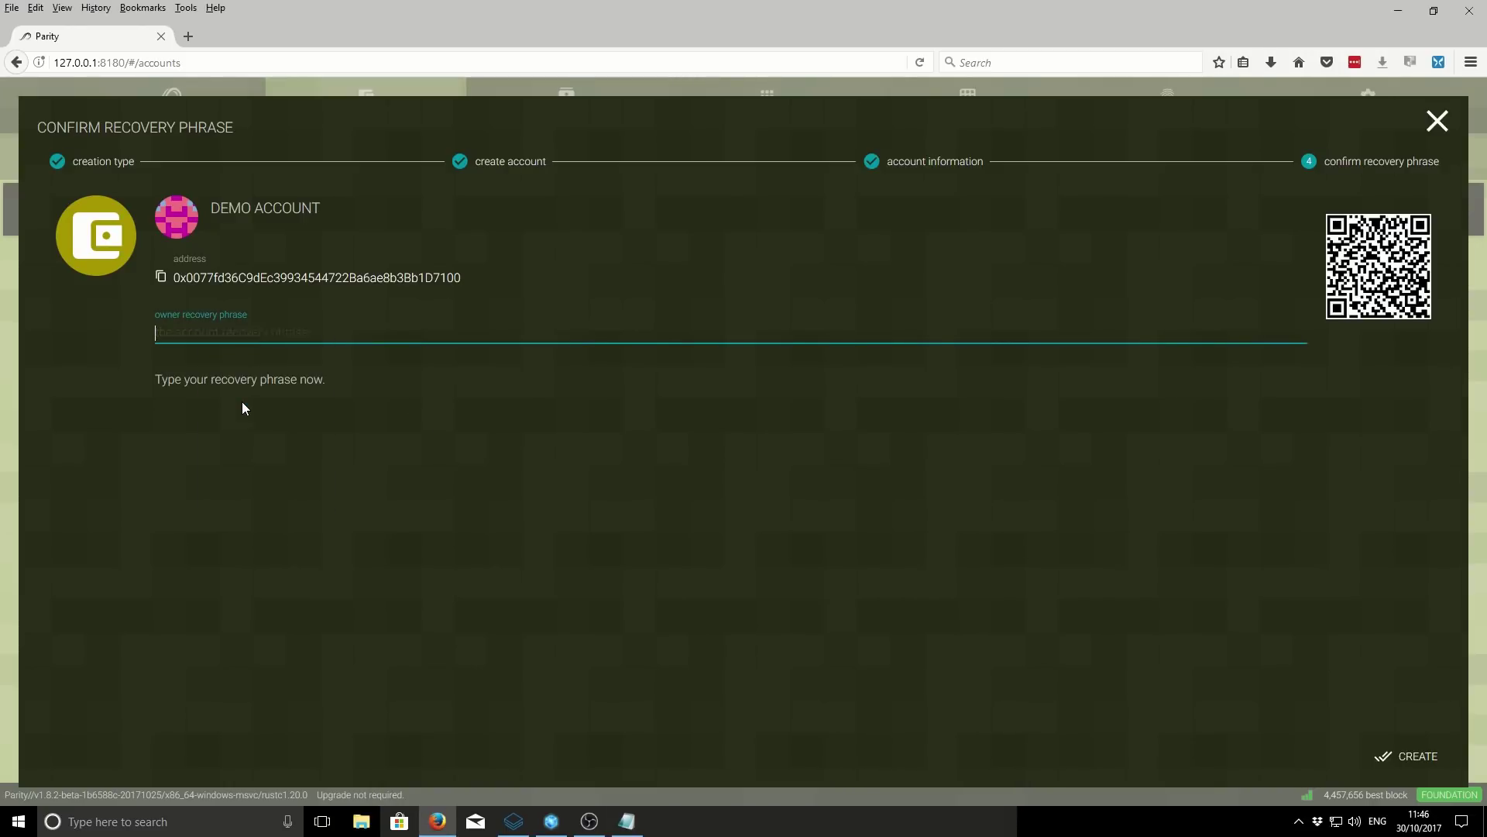
- Type the full 12-word recovery phrase into the confirmation field, then maximize the browser
click(1430, 13)
drag(737, 62, 749, 152)
key(alt+Tab)
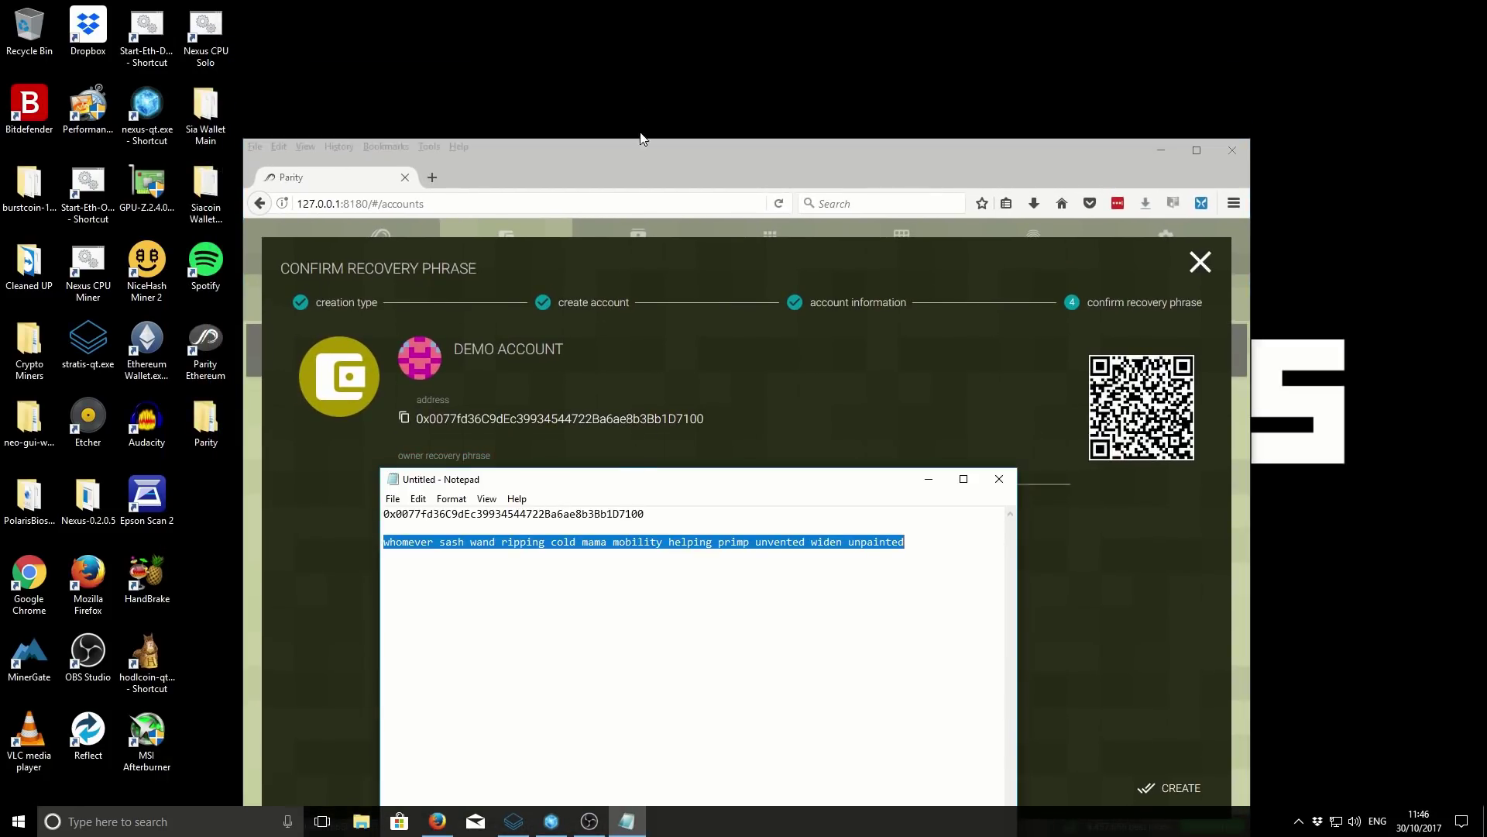
drag(628, 486, 655, 36)
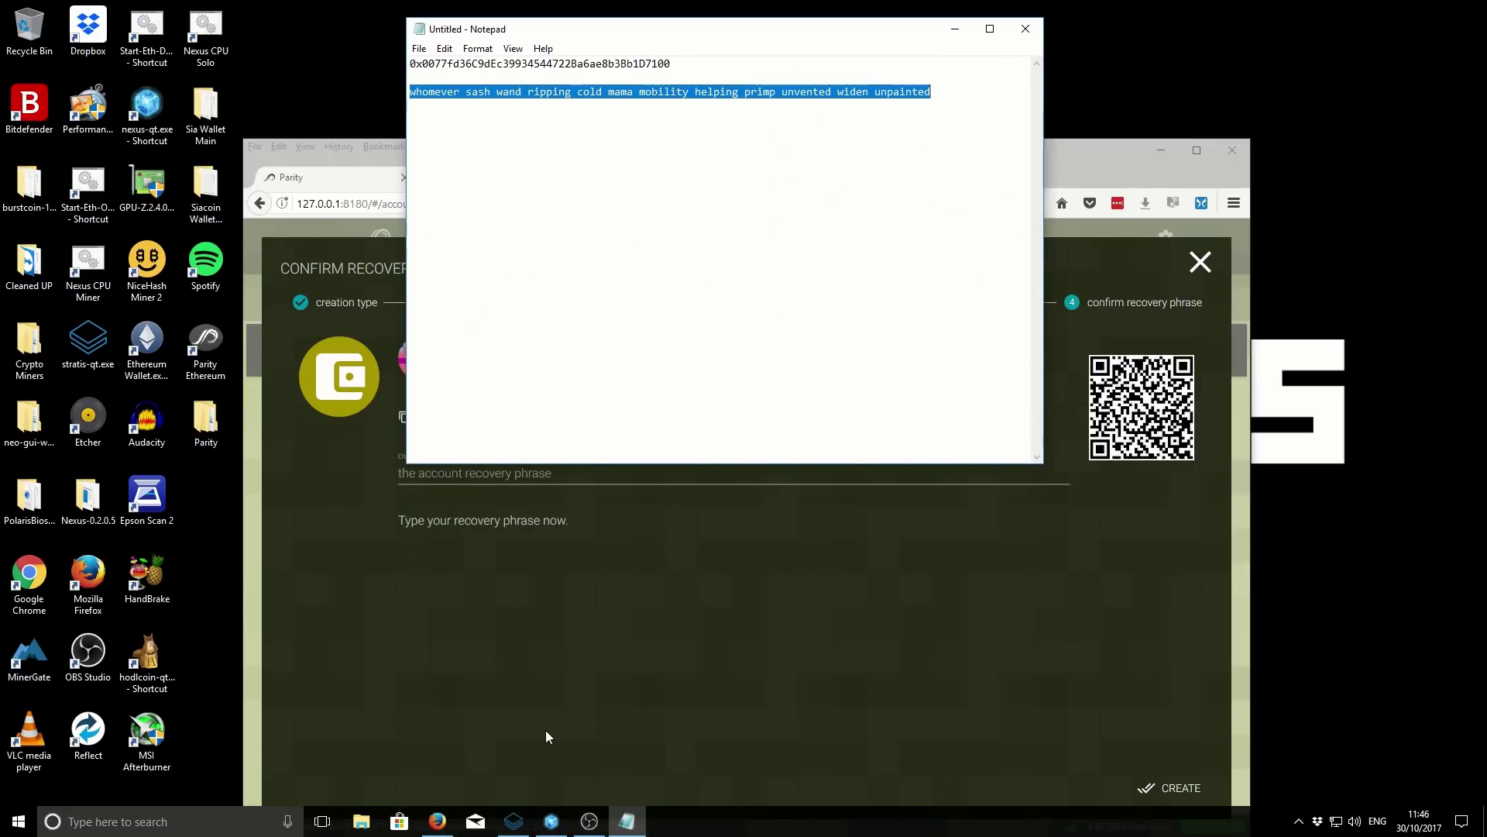
click(571, 631)
click(541, 473)
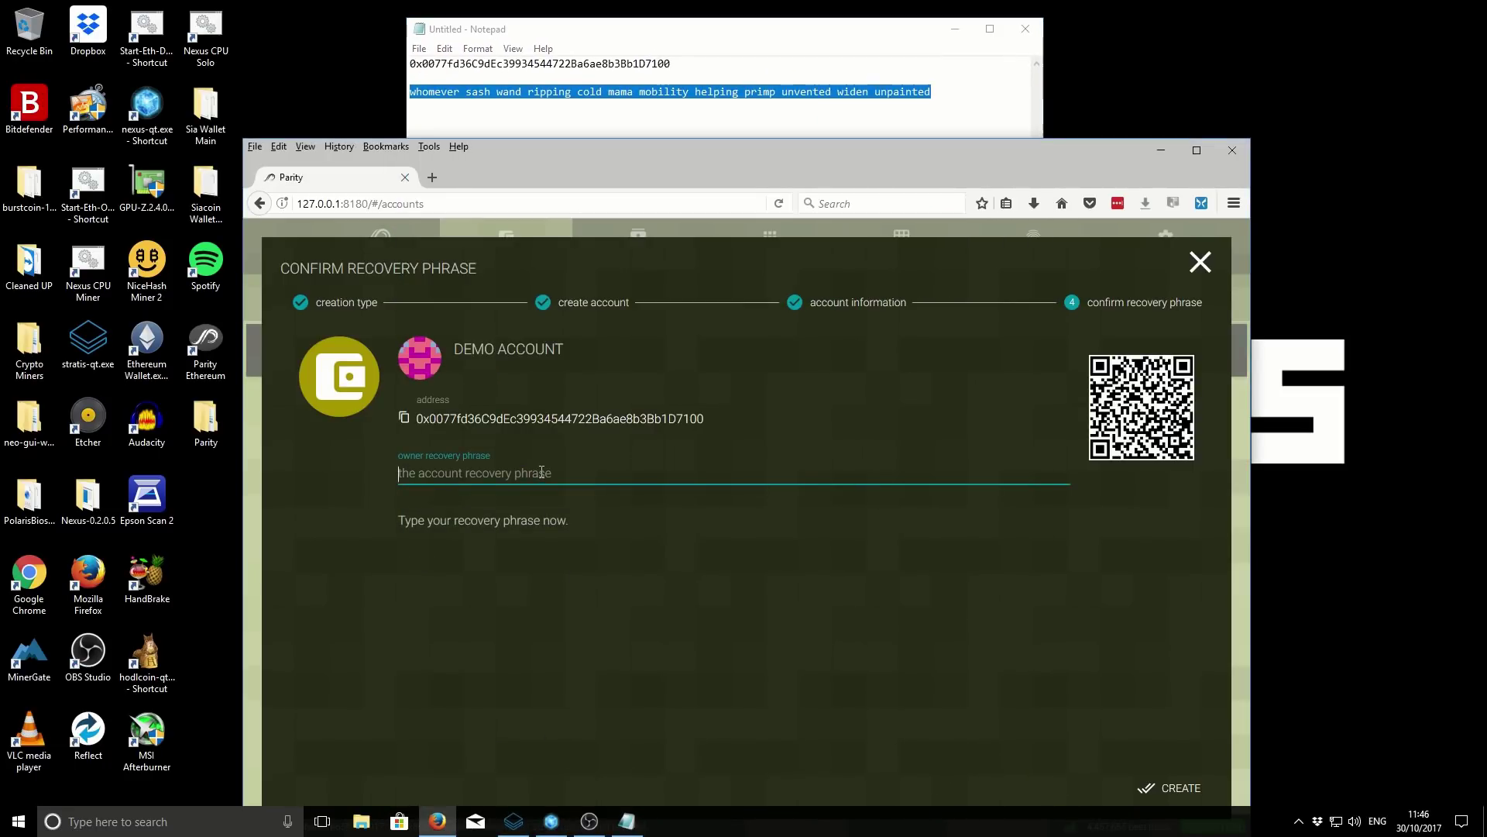
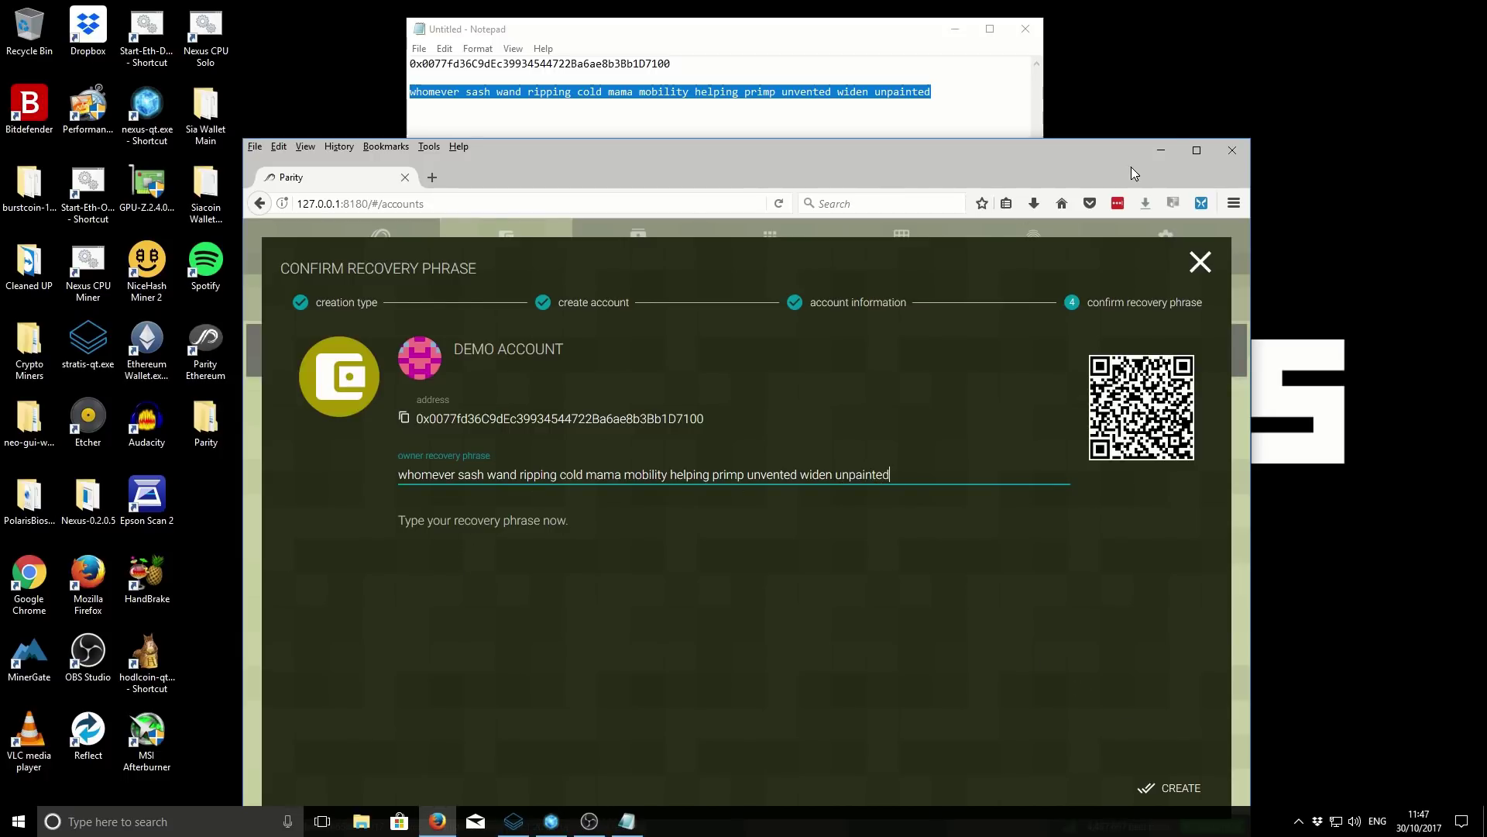
click(1197, 151)
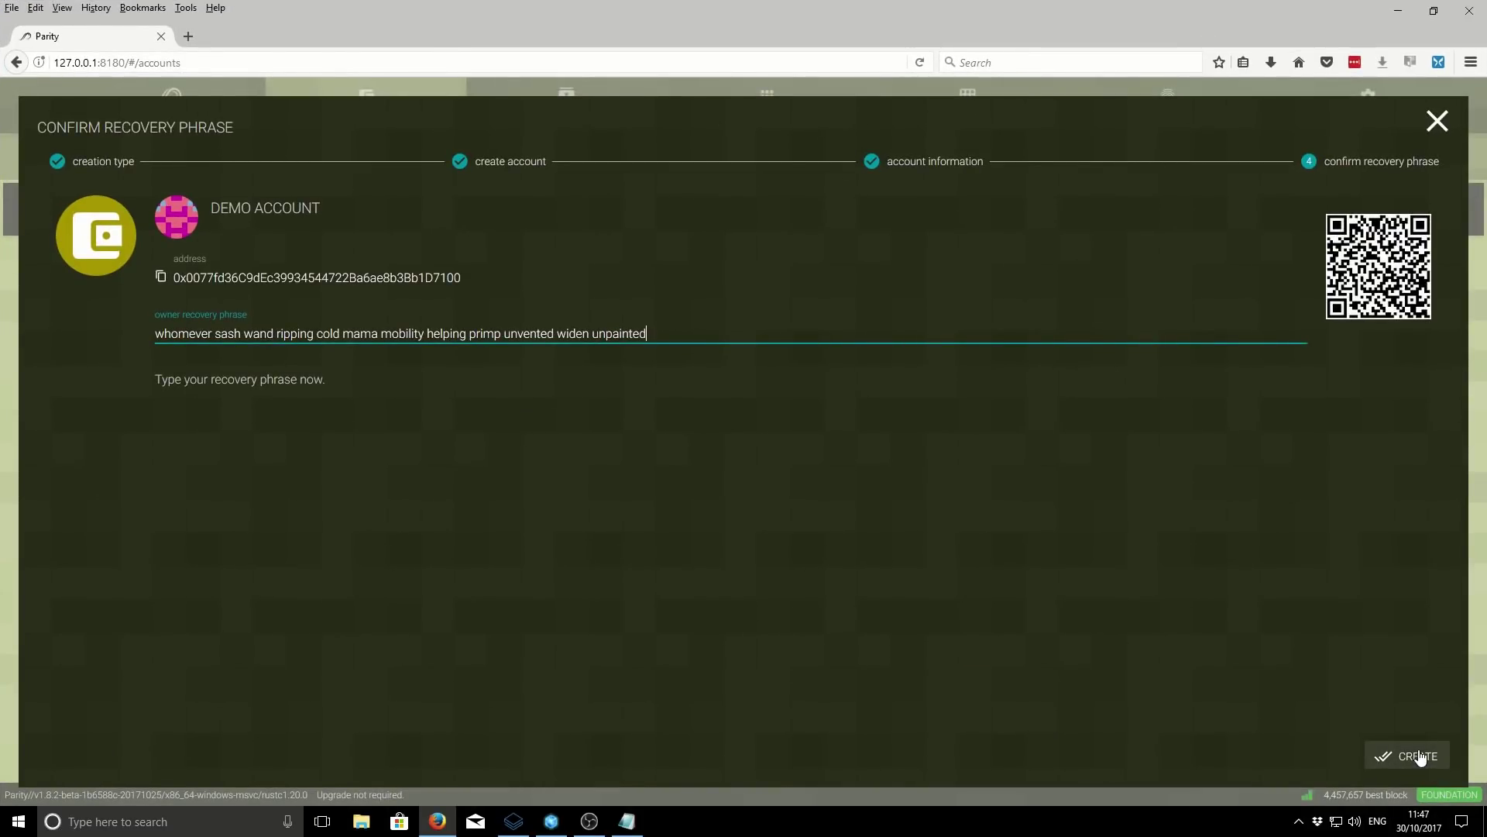
- Create DEMO ACCOUNT, minimize Notepad, and open the account's page showing 0.000 ETH
click(1419, 756)
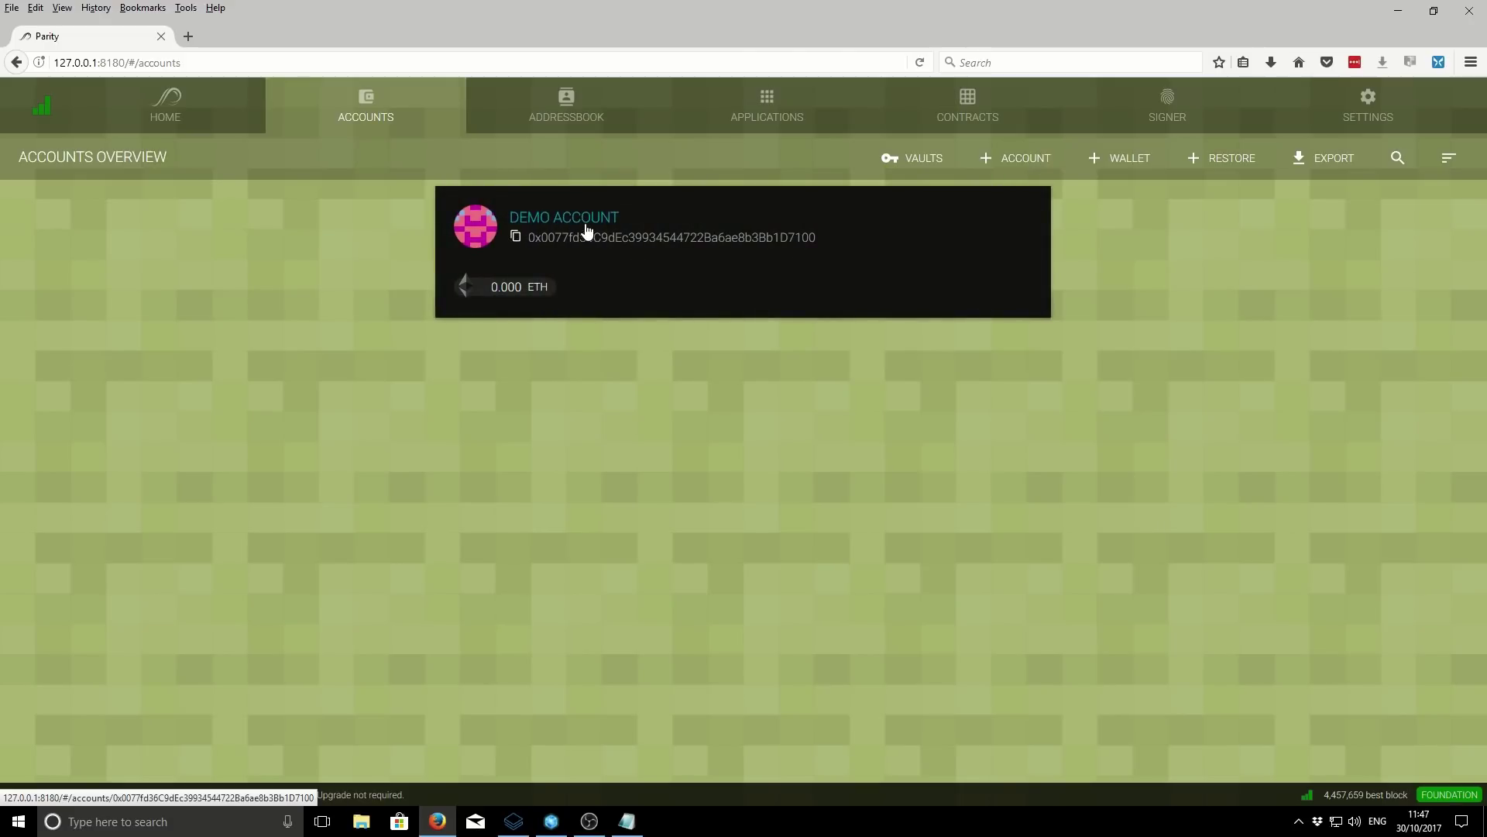
click(627, 821)
click(512, 140)
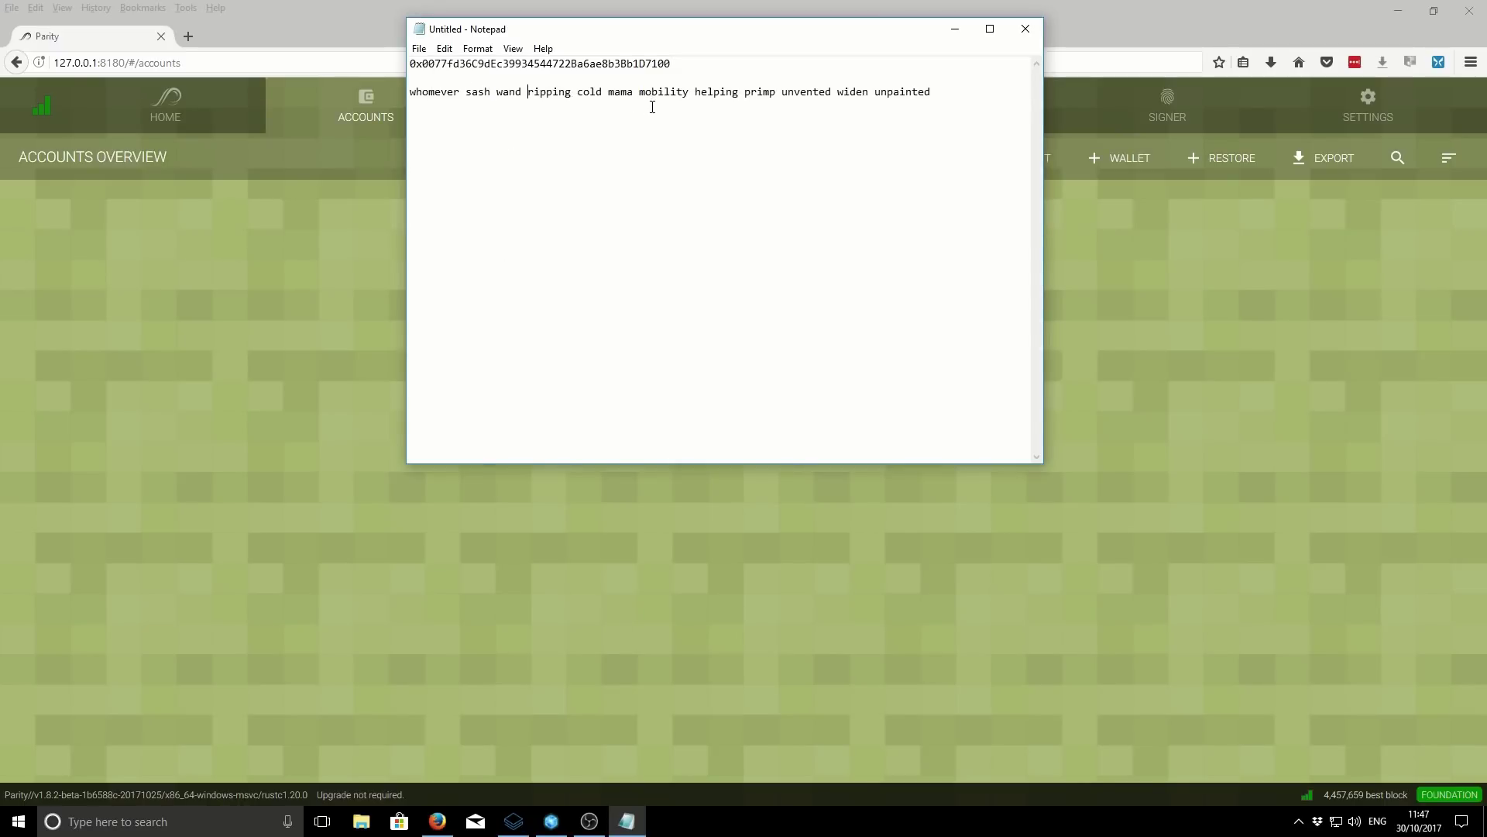
click(956, 29)
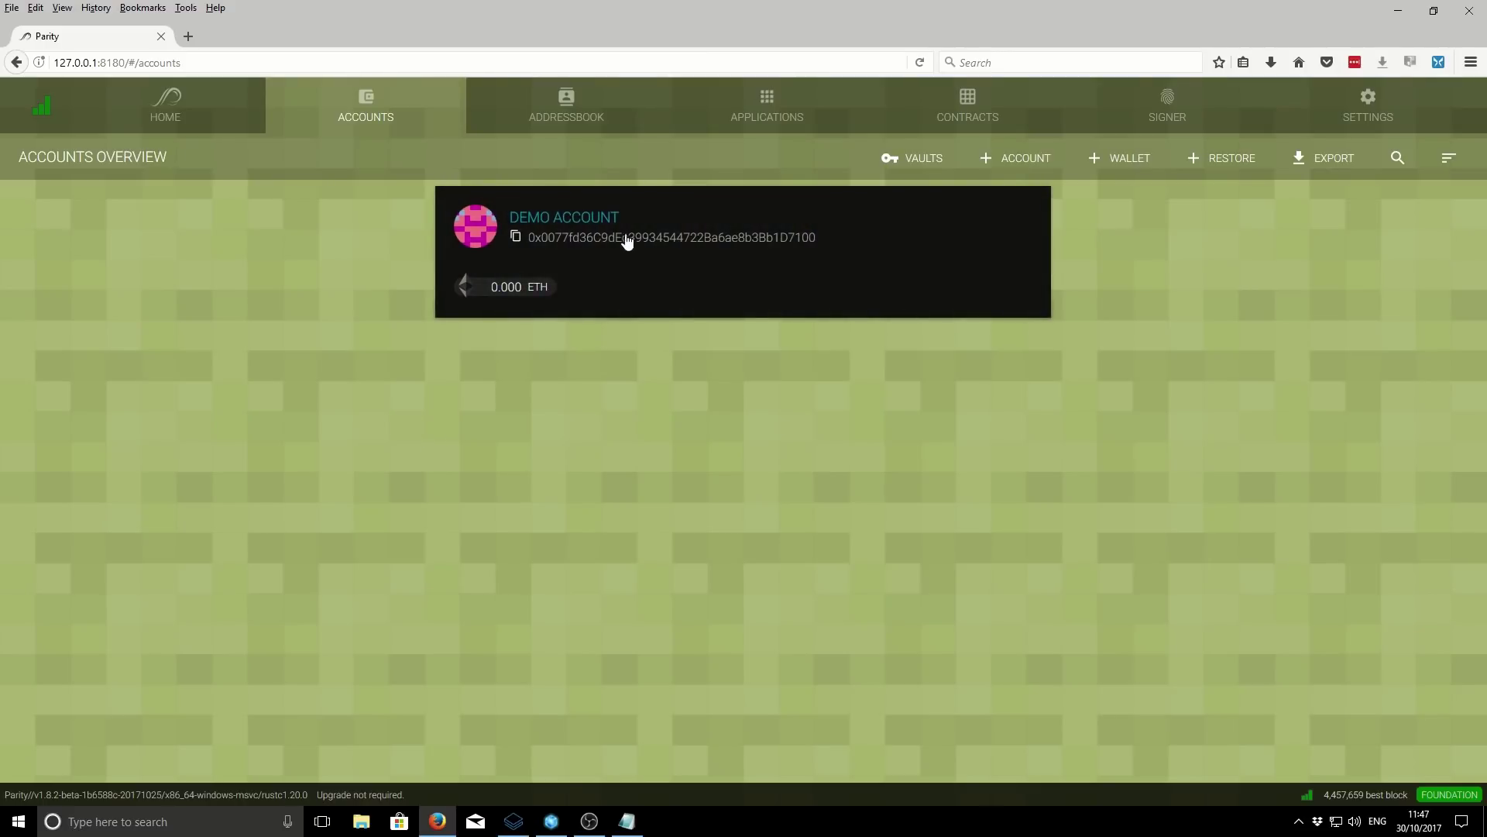
click(673, 223)
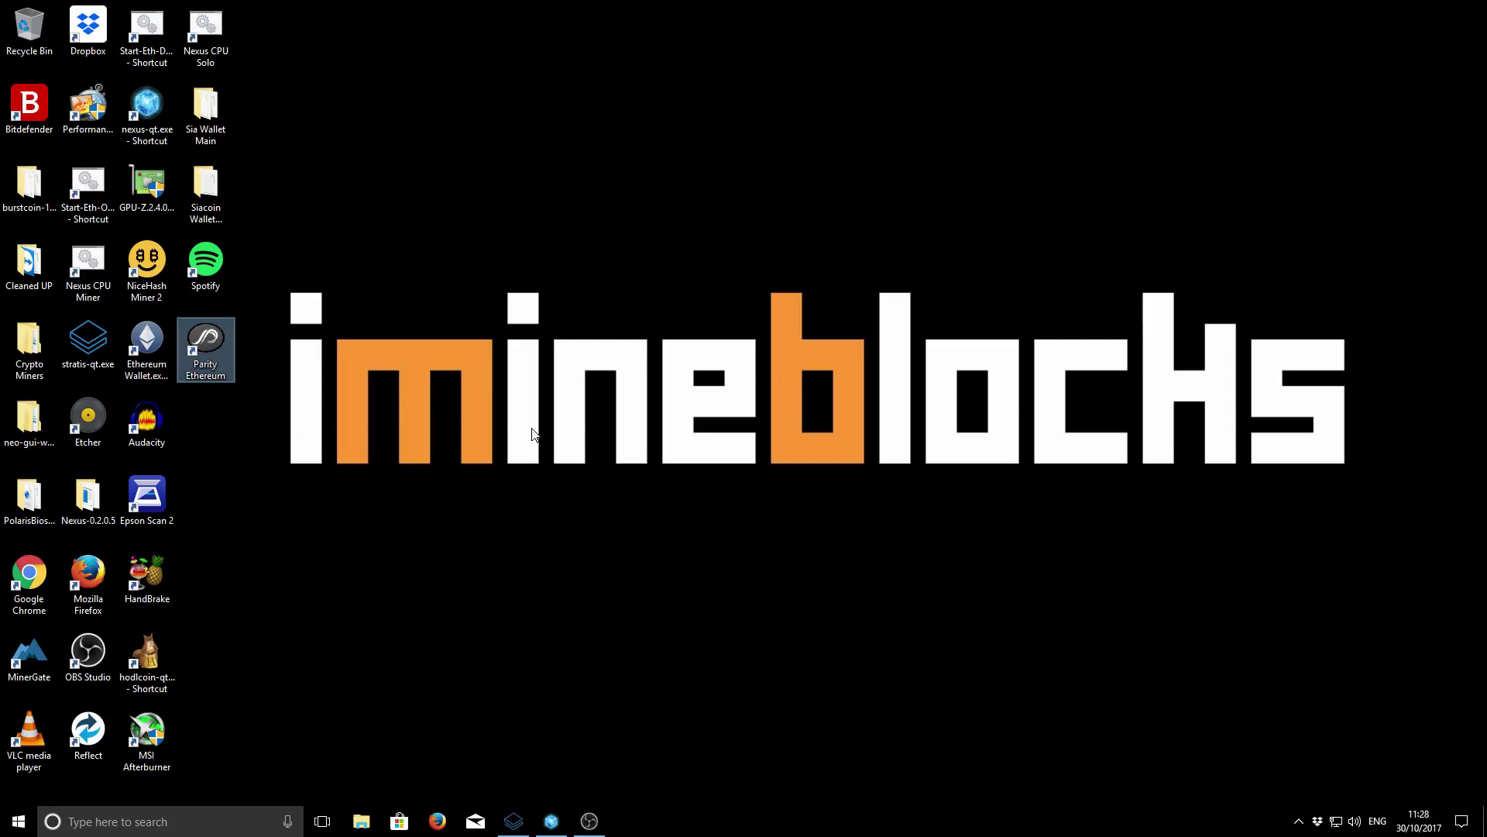
- Launch the Parity UI in Firefox from the Parity icon in the system tray
click(1299, 826)
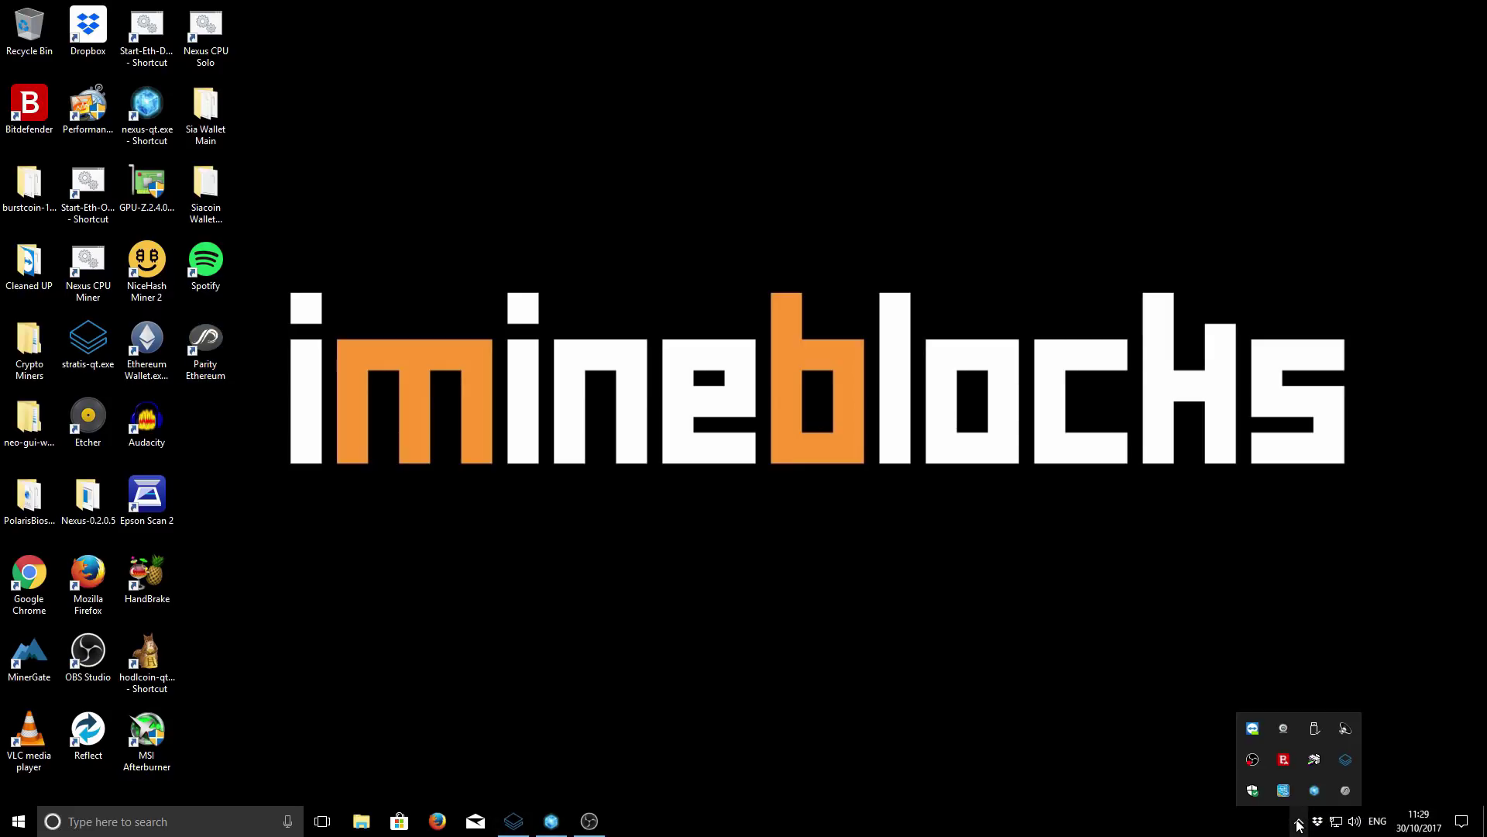
right_click(1346, 792)
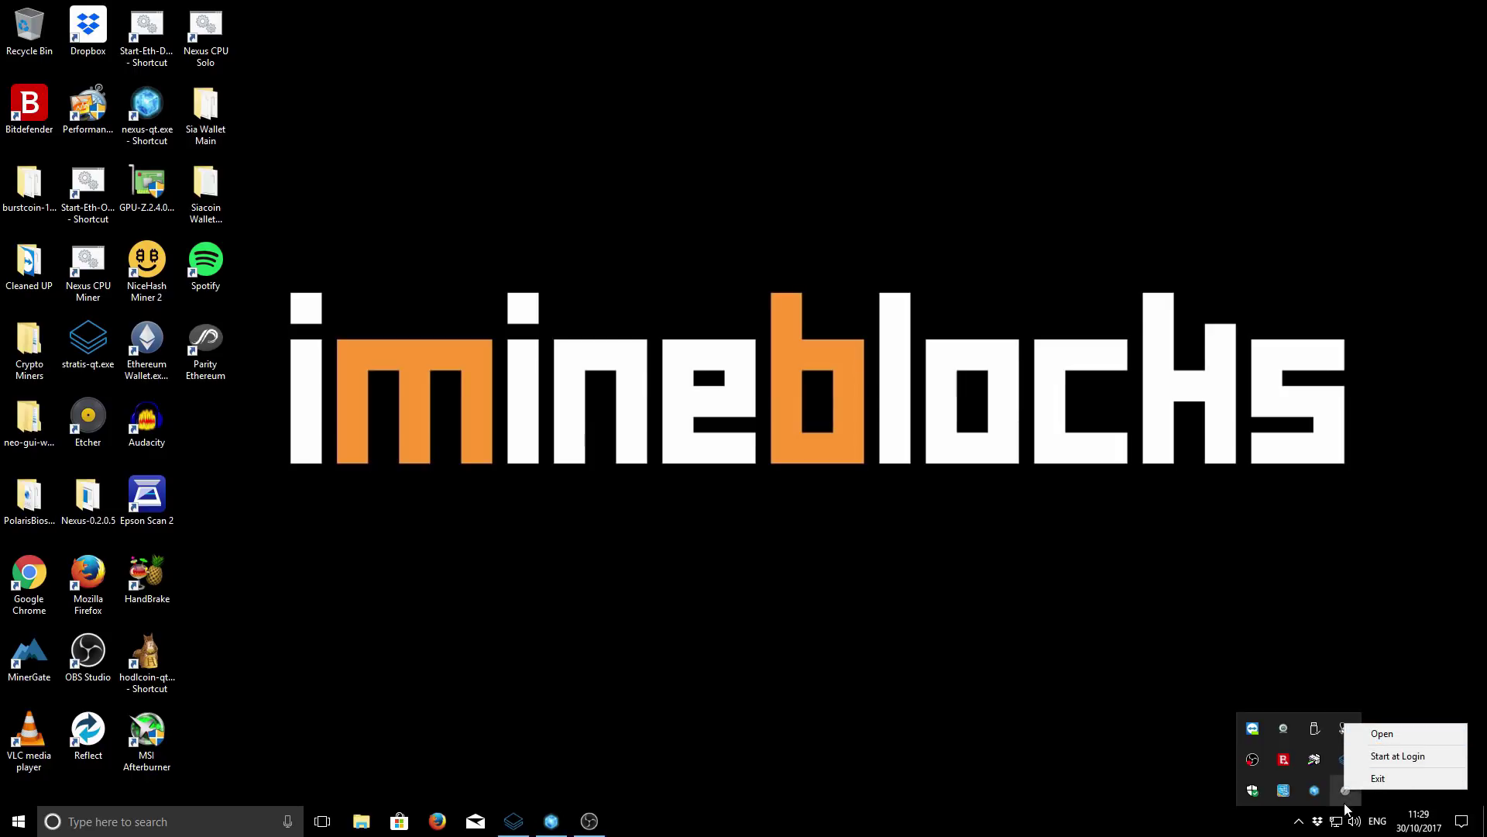
click(1016, 697)
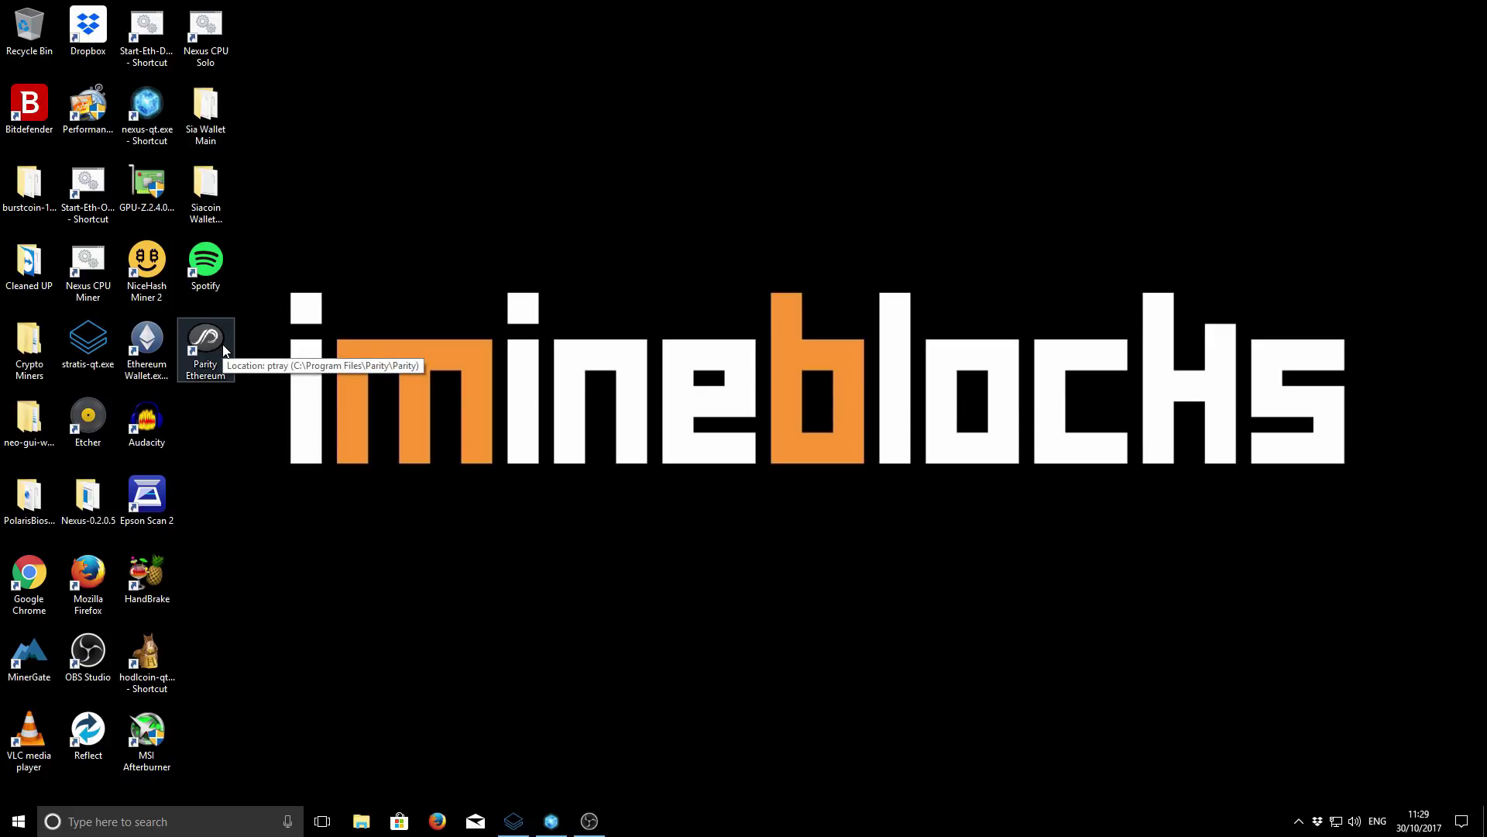
click(1299, 822)
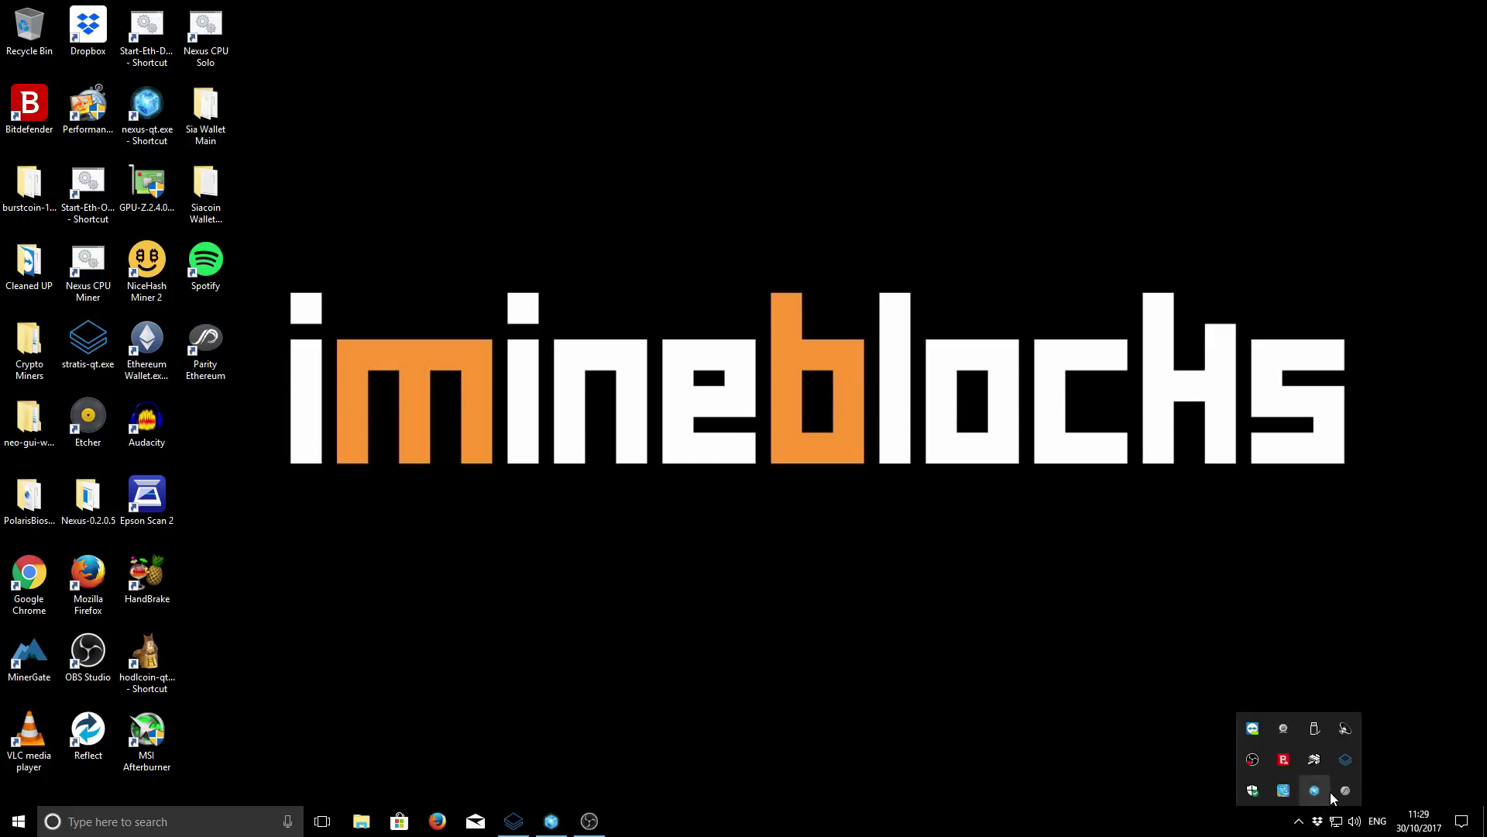
right_click(1345, 790)
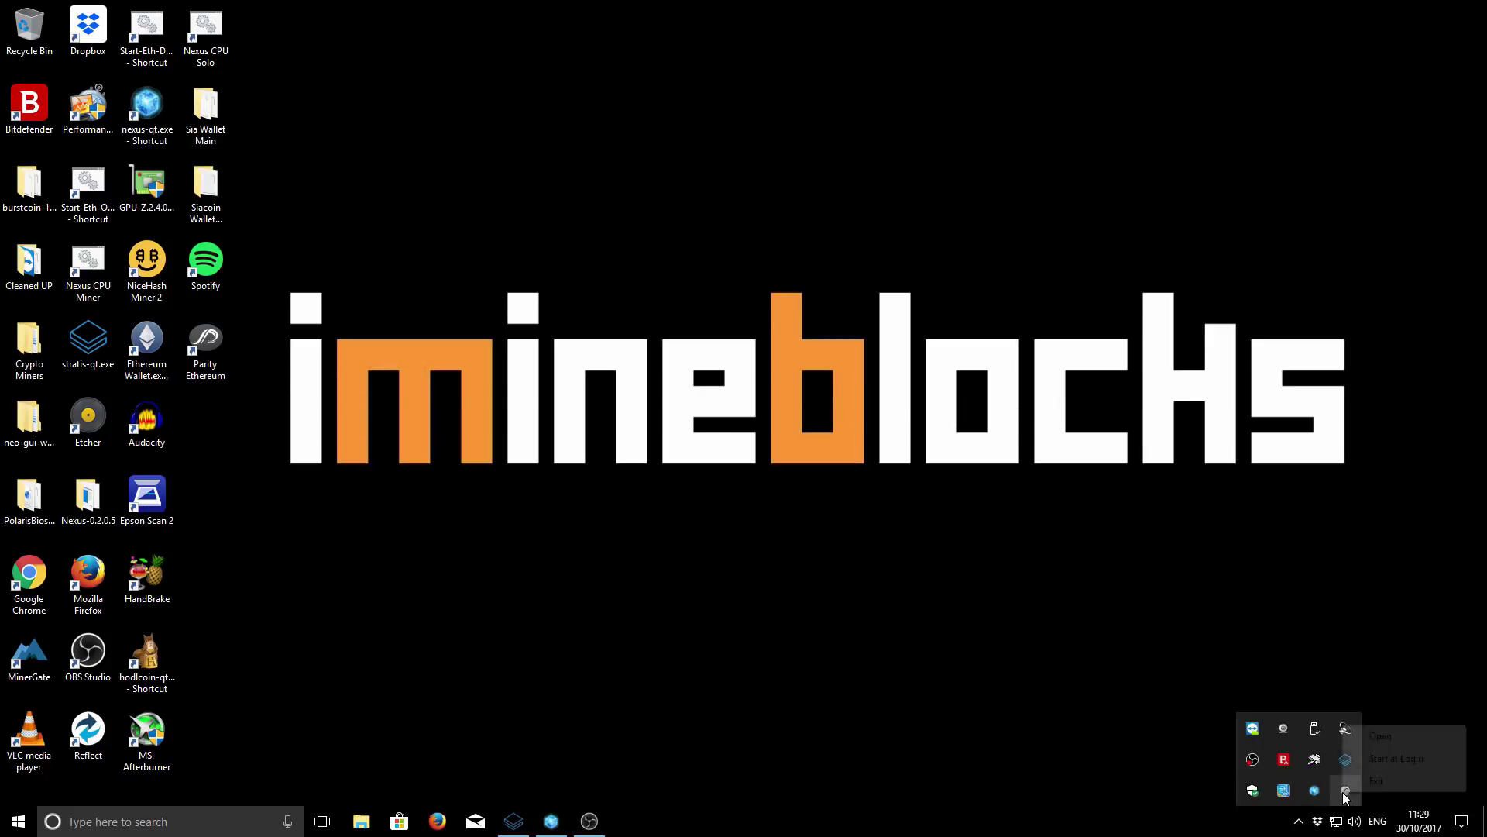
click(1368, 740)
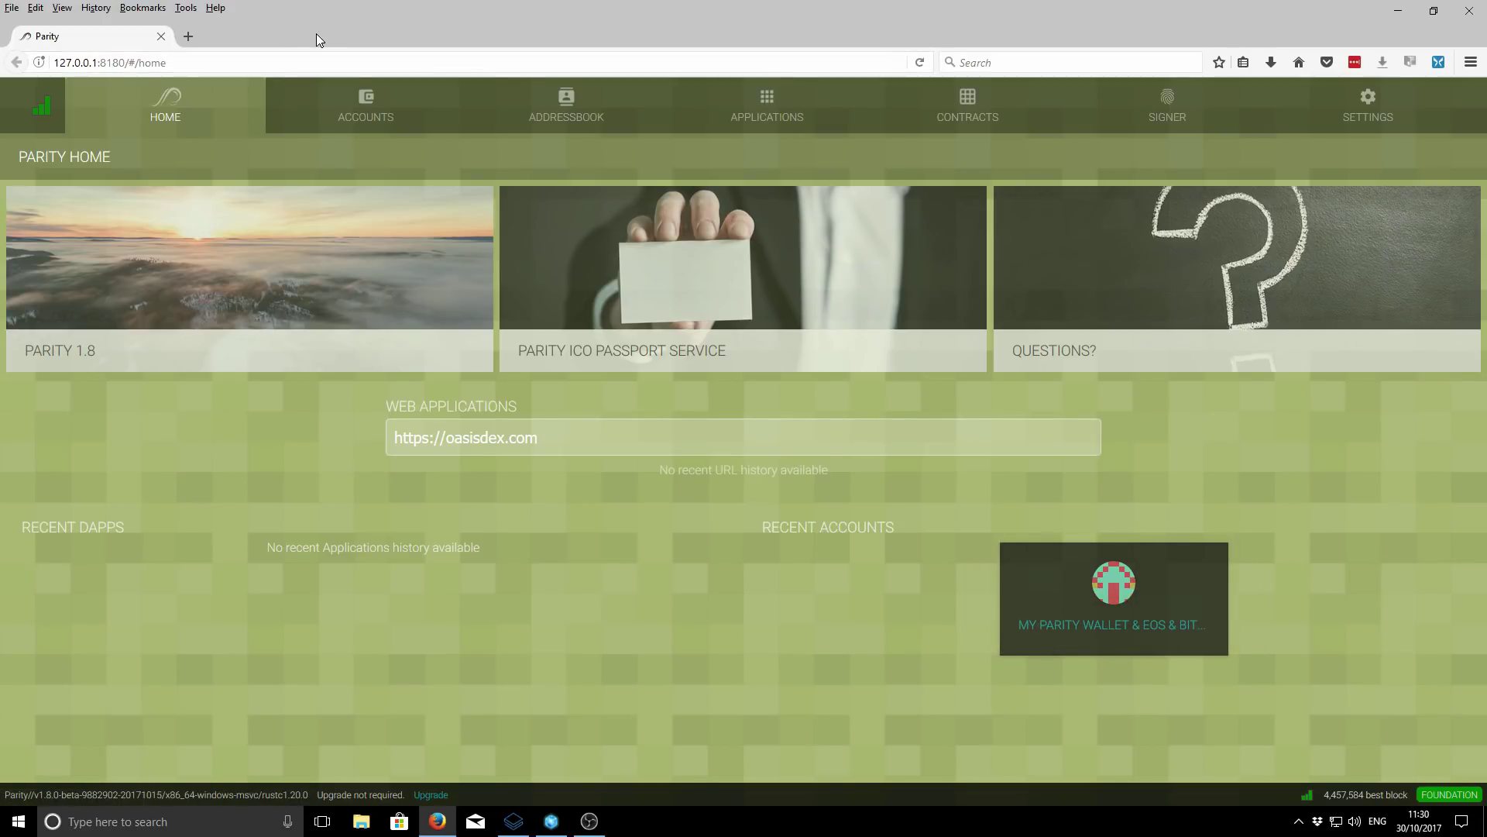
- From Accounts, copy the wallet's address and open the wallet account's details page
click(346, 111)
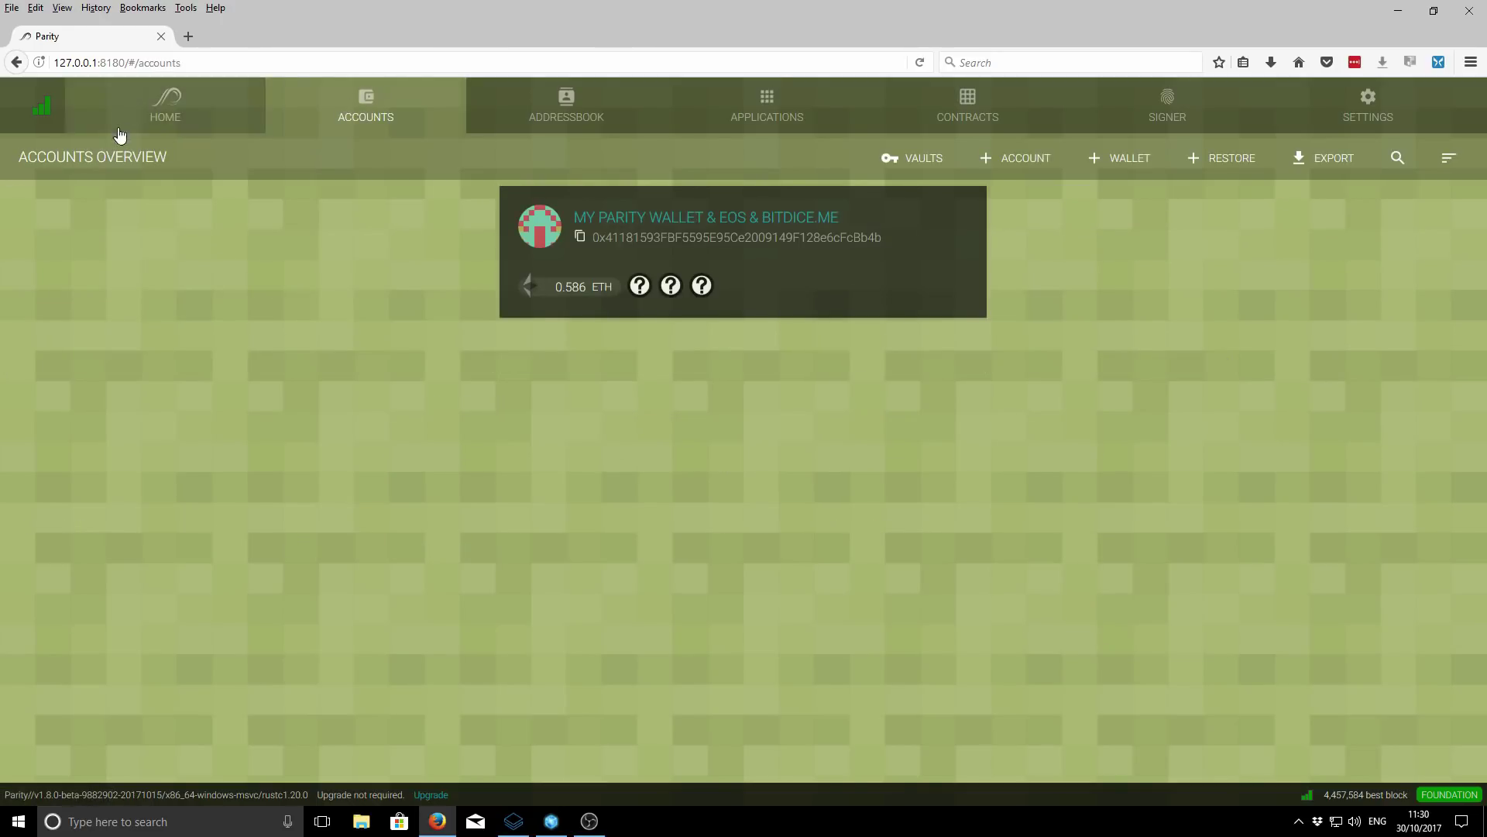
mouse_move(773, 243)
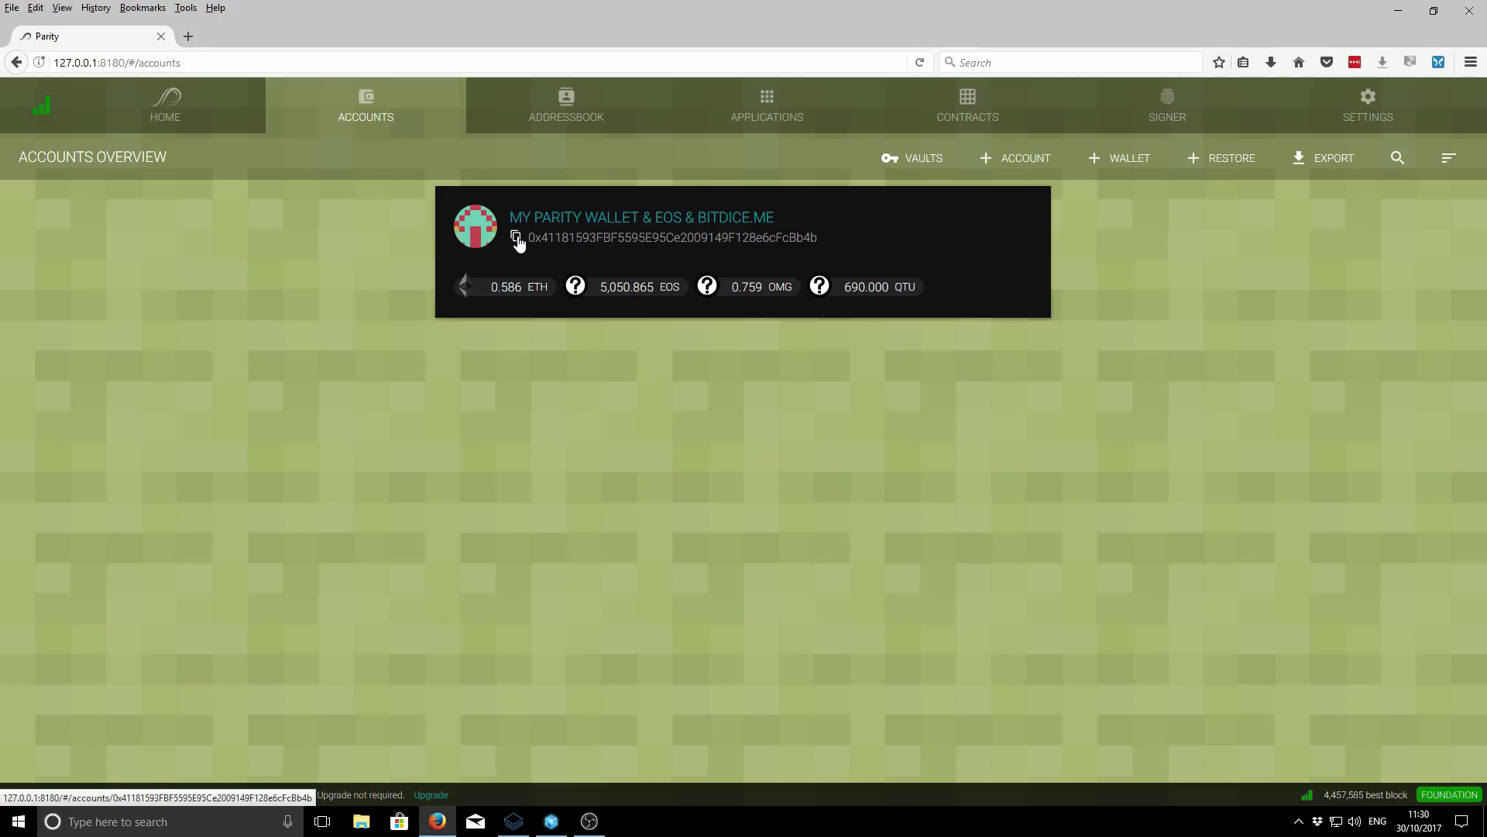
click(517, 239)
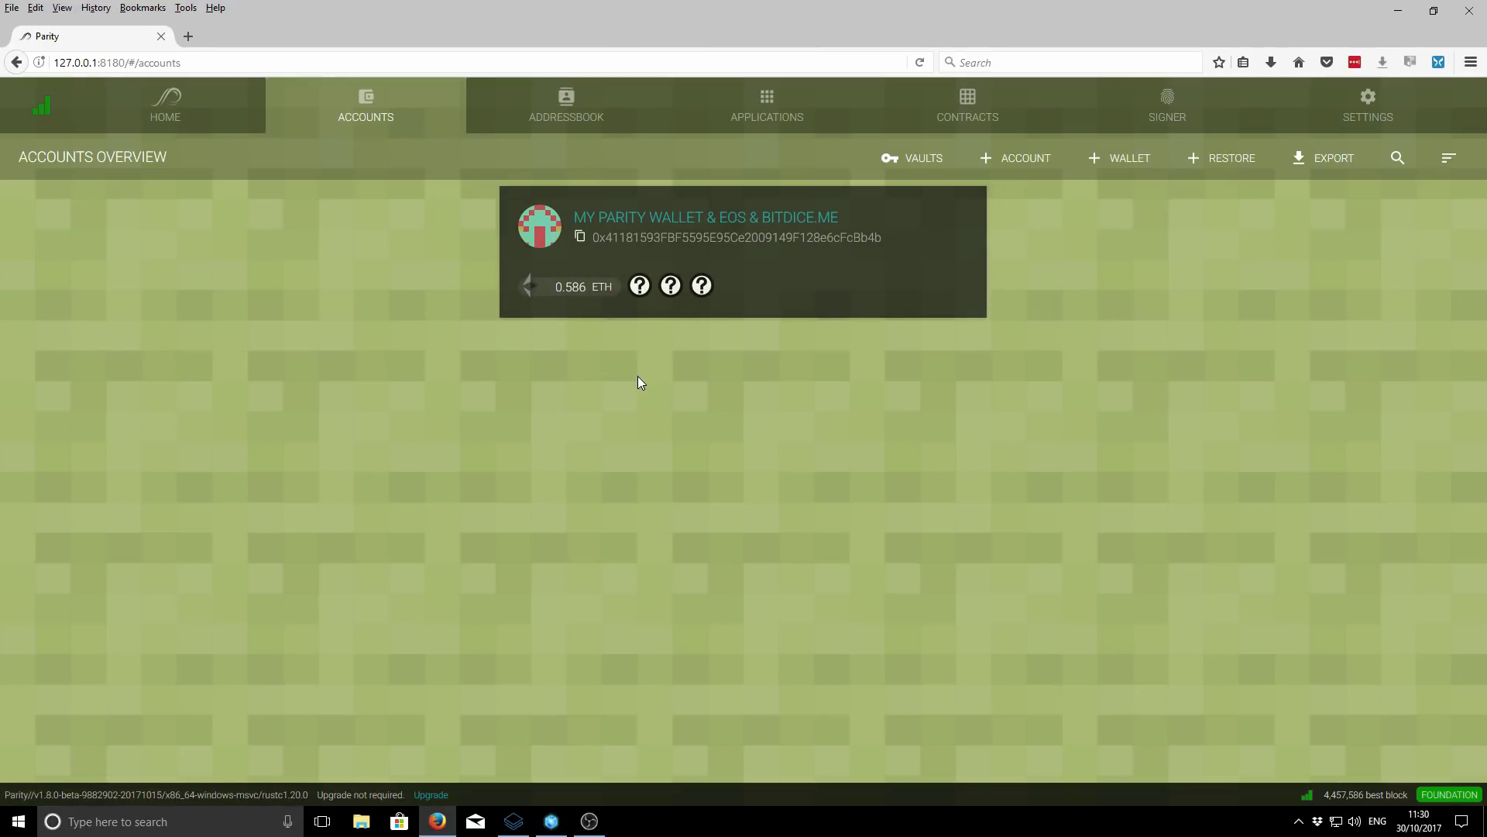
mouse_move(664, 259)
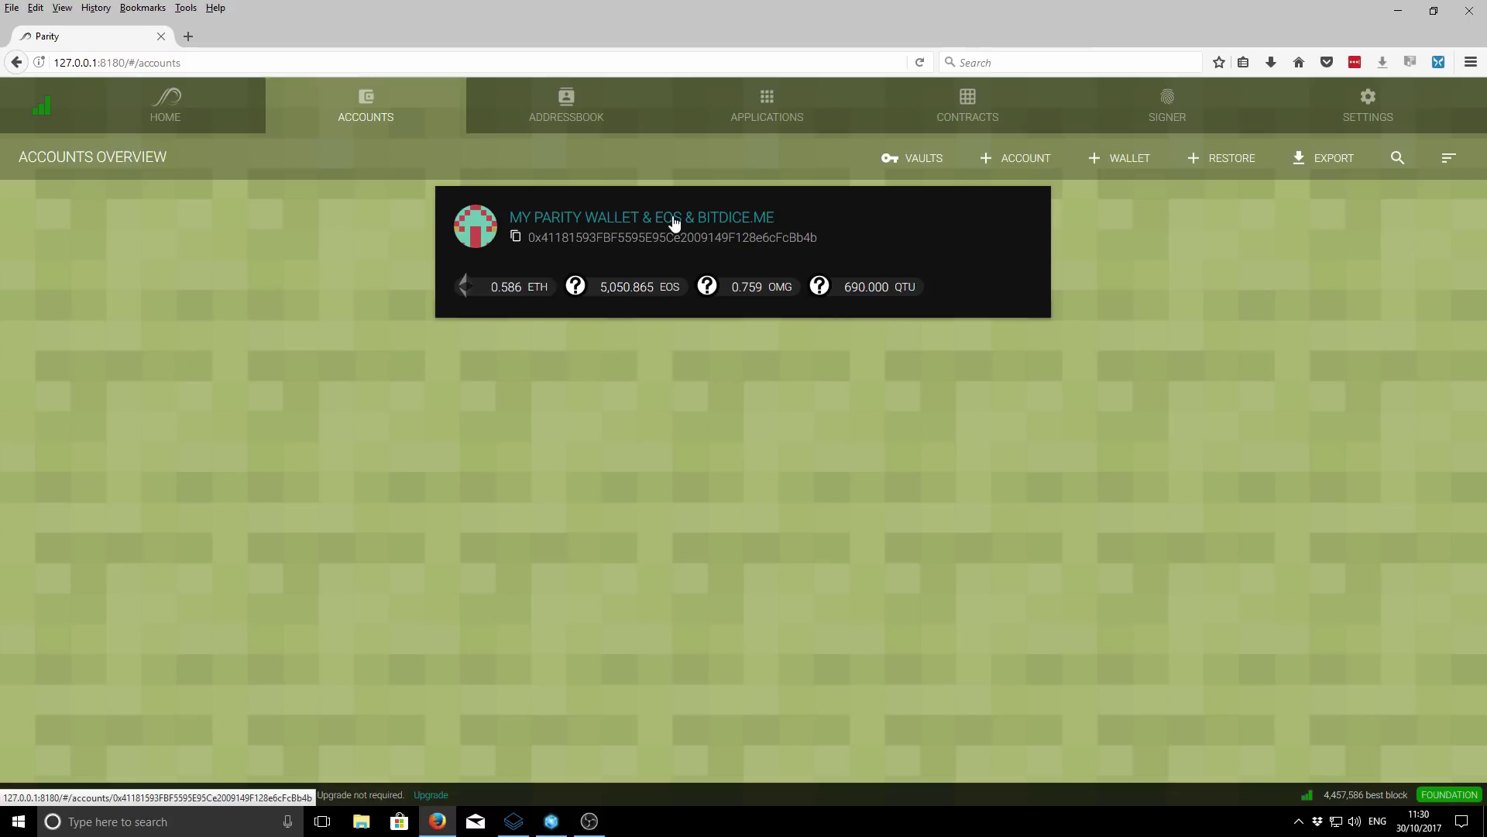
click(674, 223)
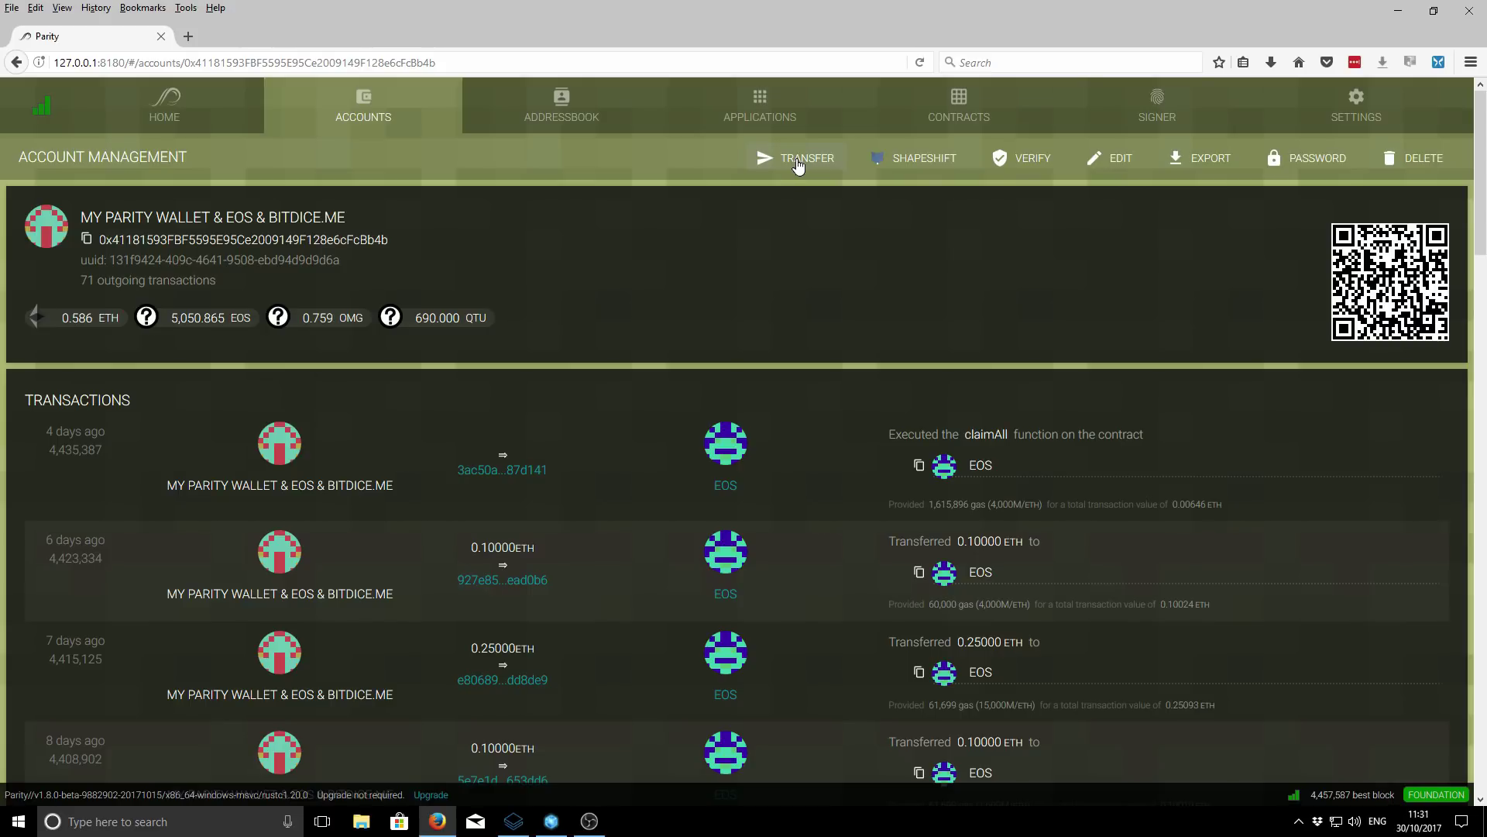
- Send a transfer of 0.10 ETH from the wallet to the EOS contract for signing
click(798, 165)
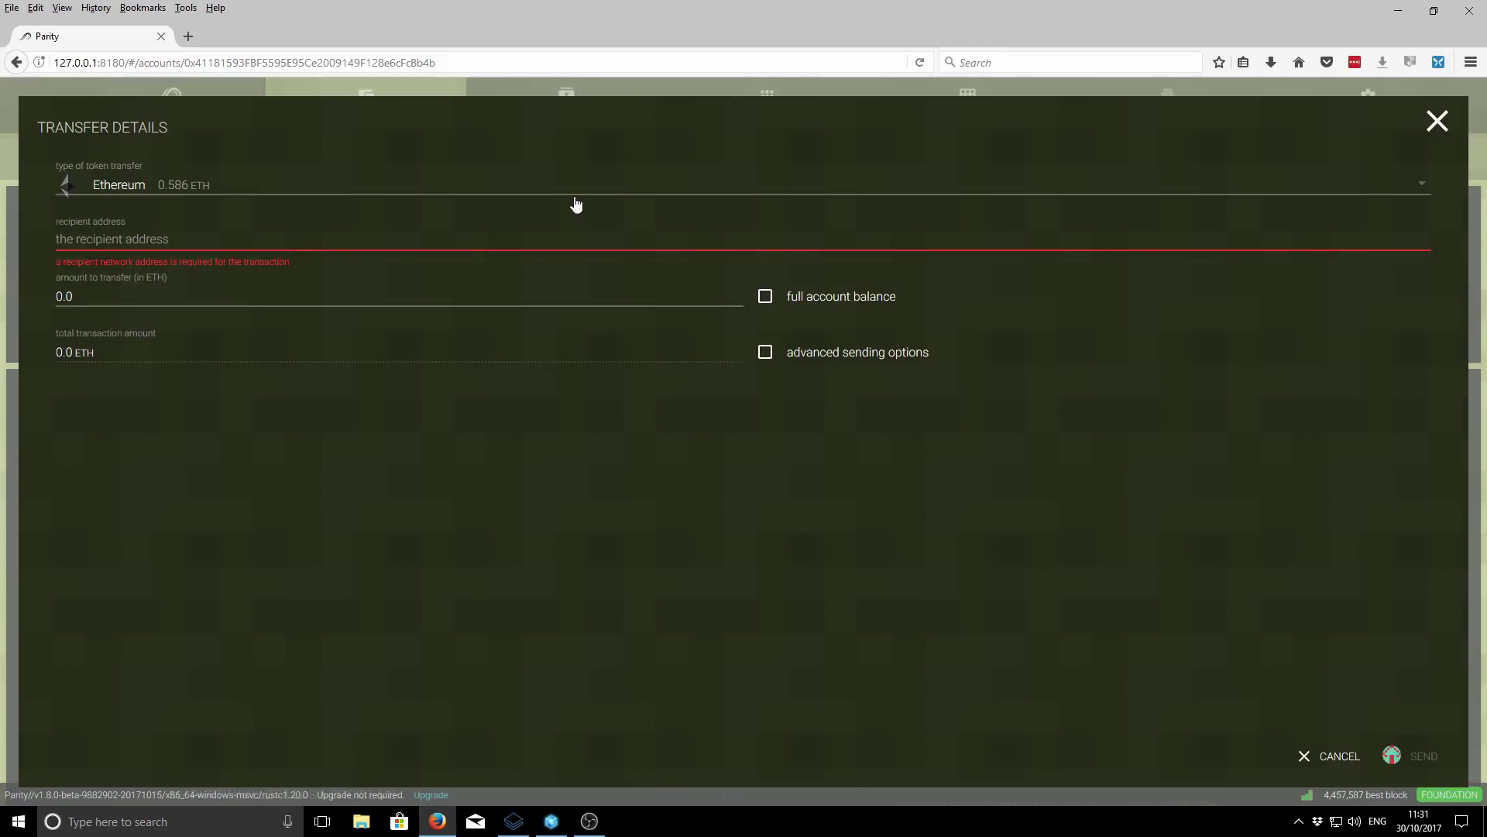
click(221, 241)
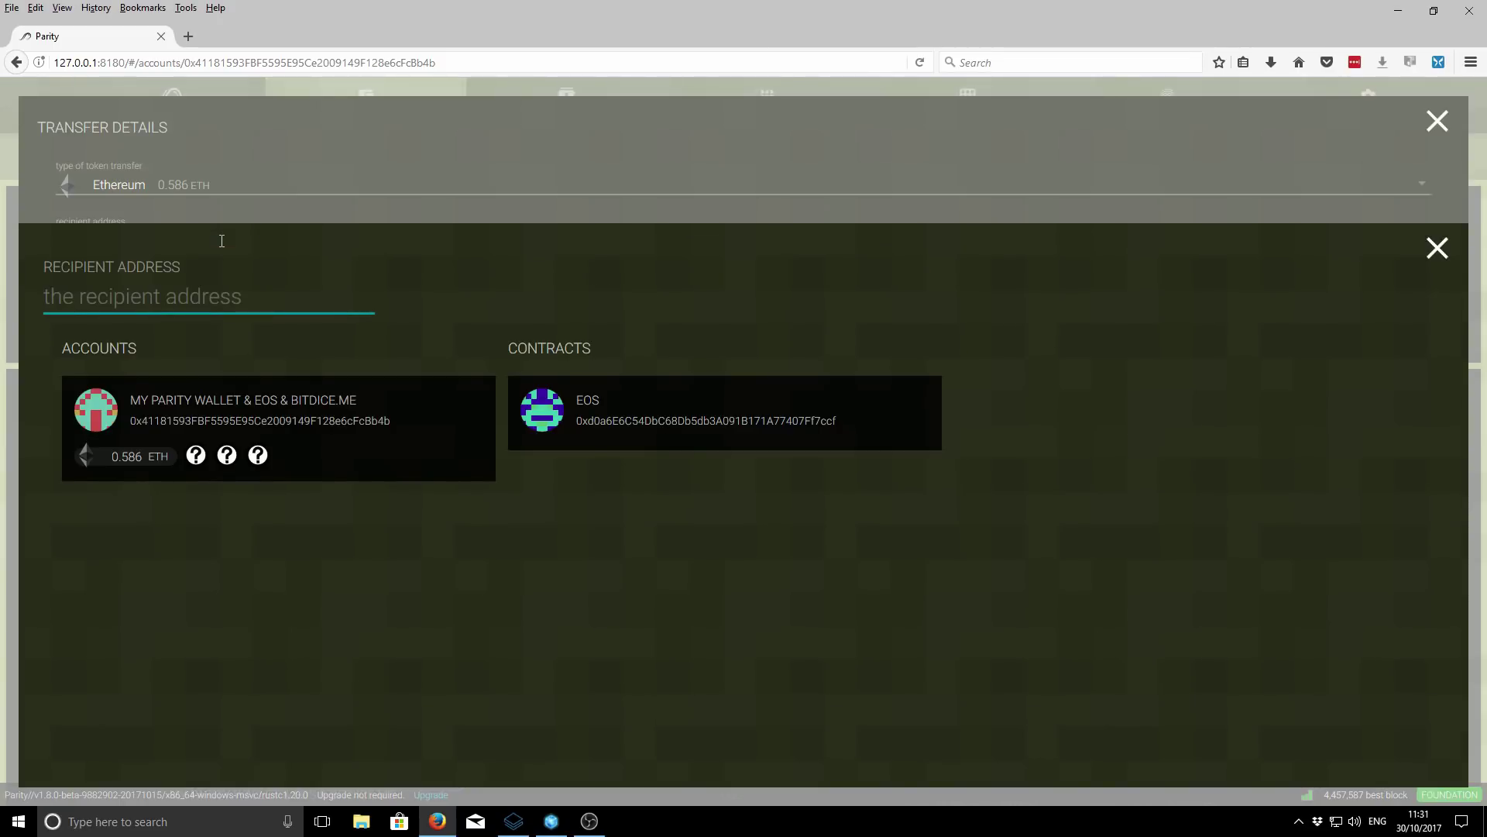
click(619, 399)
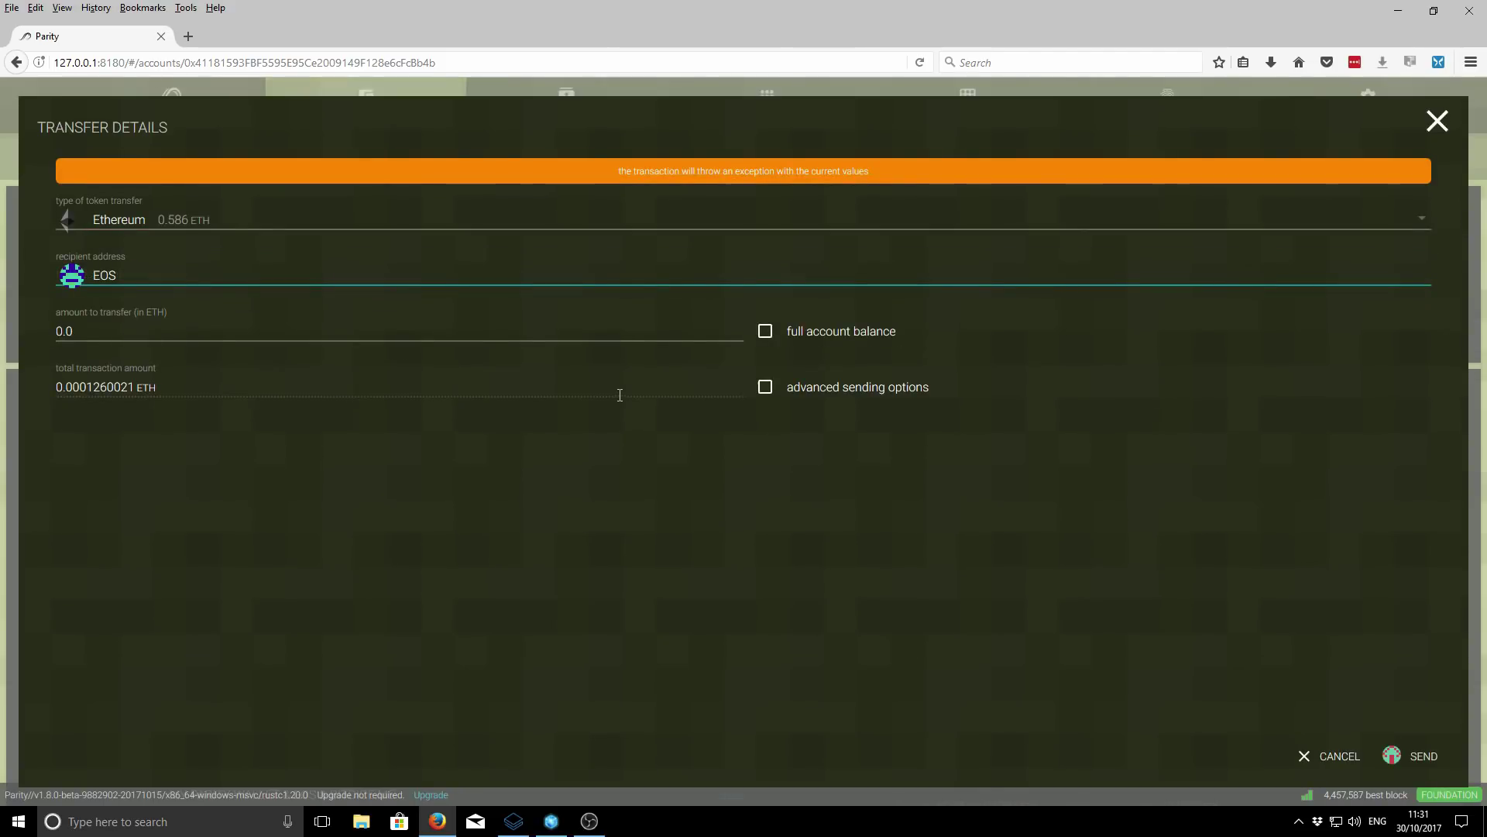
click(144, 332)
key(BackSpace)
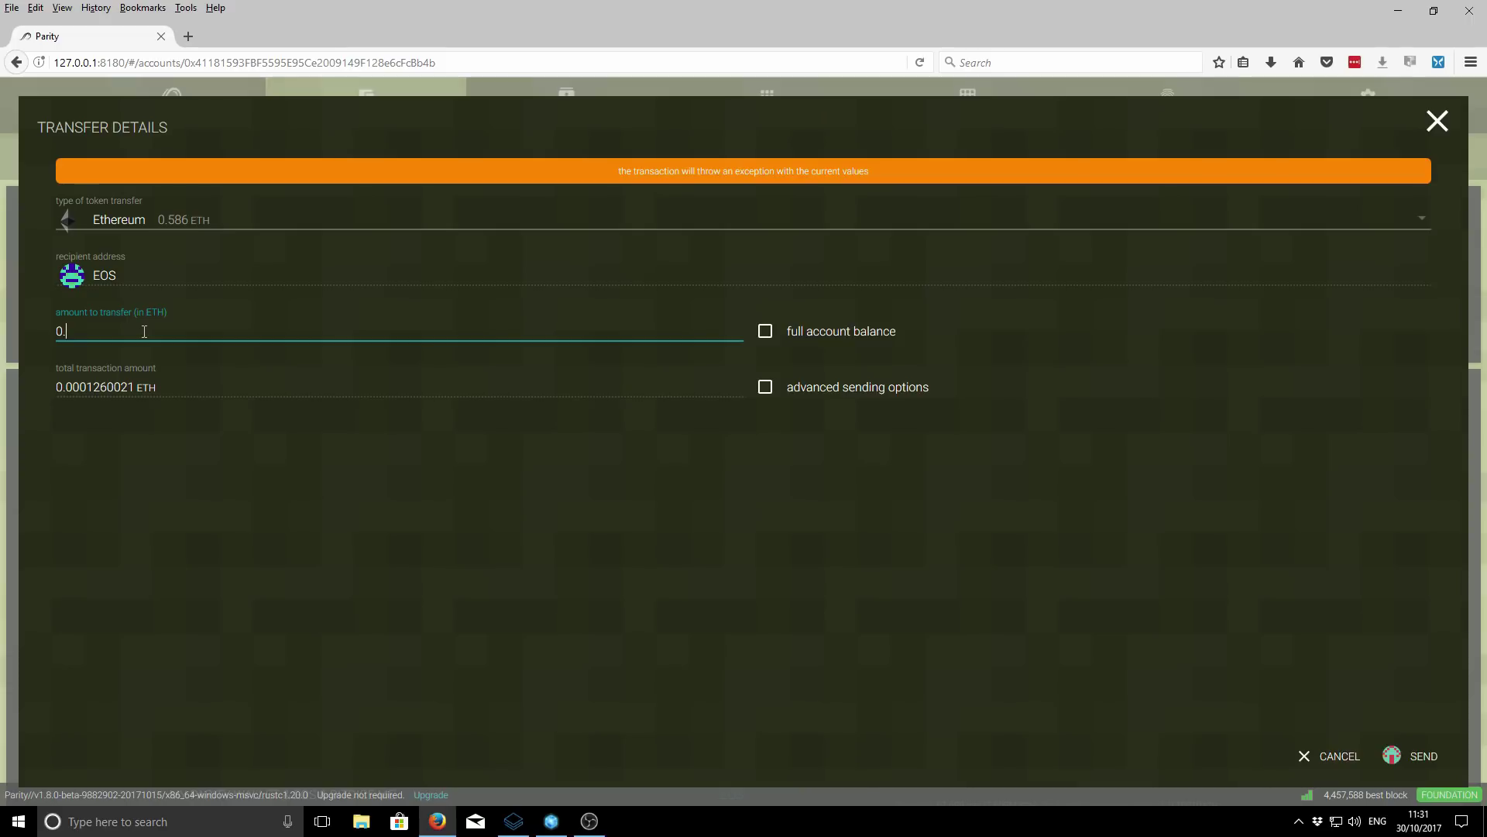
text(10)
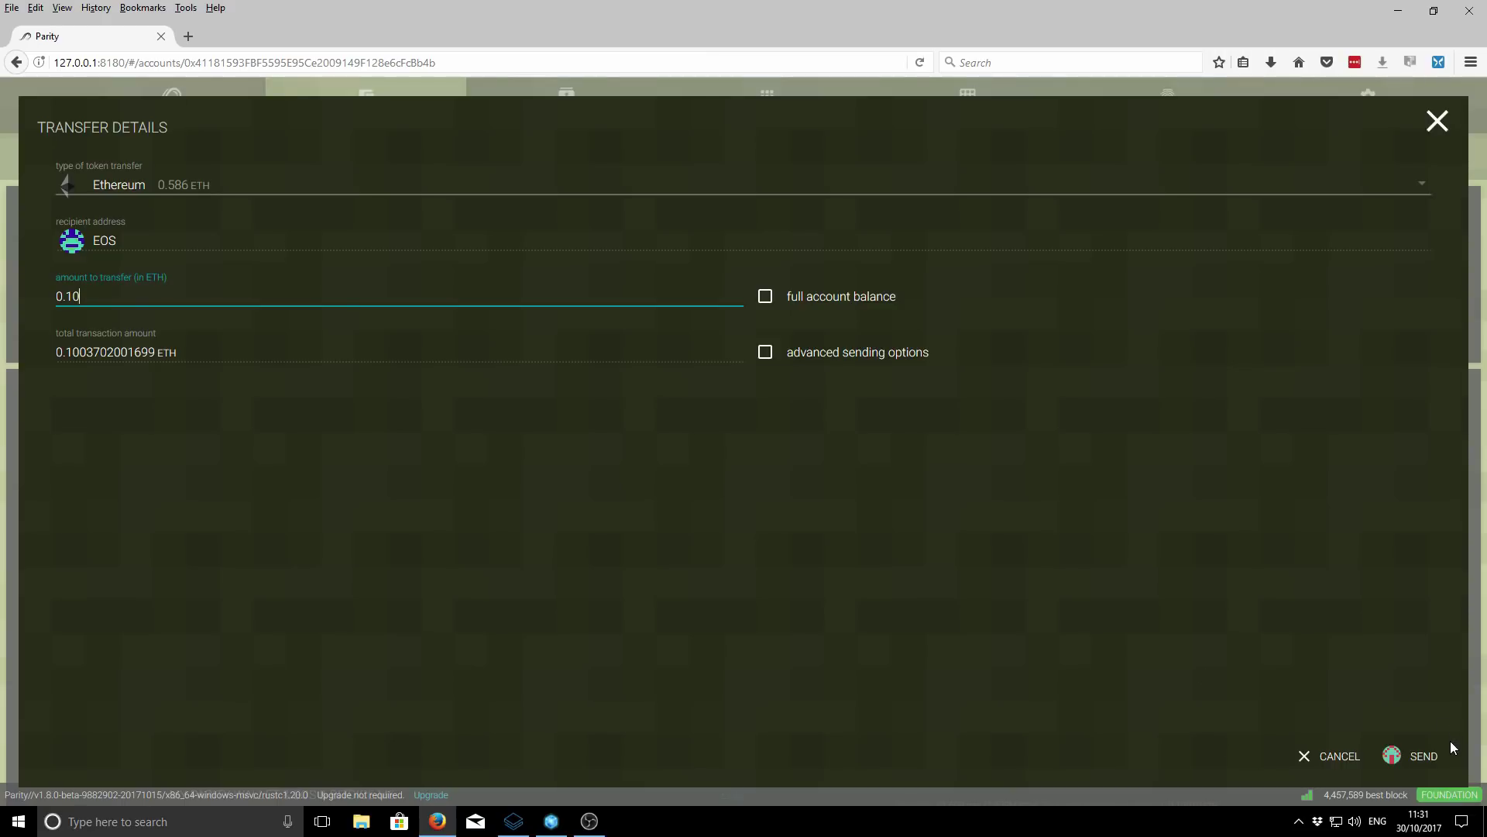
click(1401, 763)
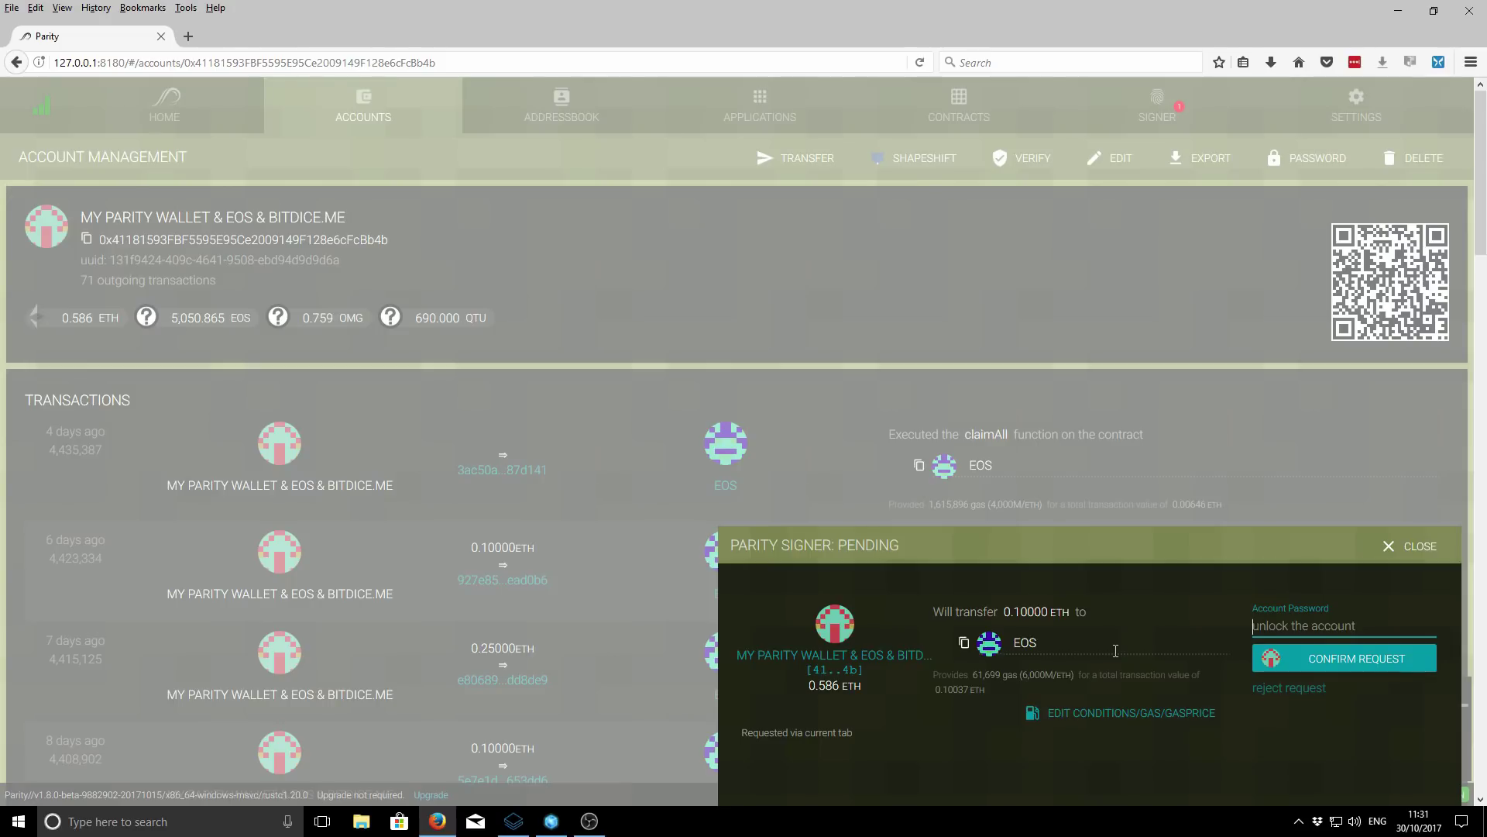
- Replace the gas value 61699 with 62000 and return to the transaction summary
click(1095, 716)
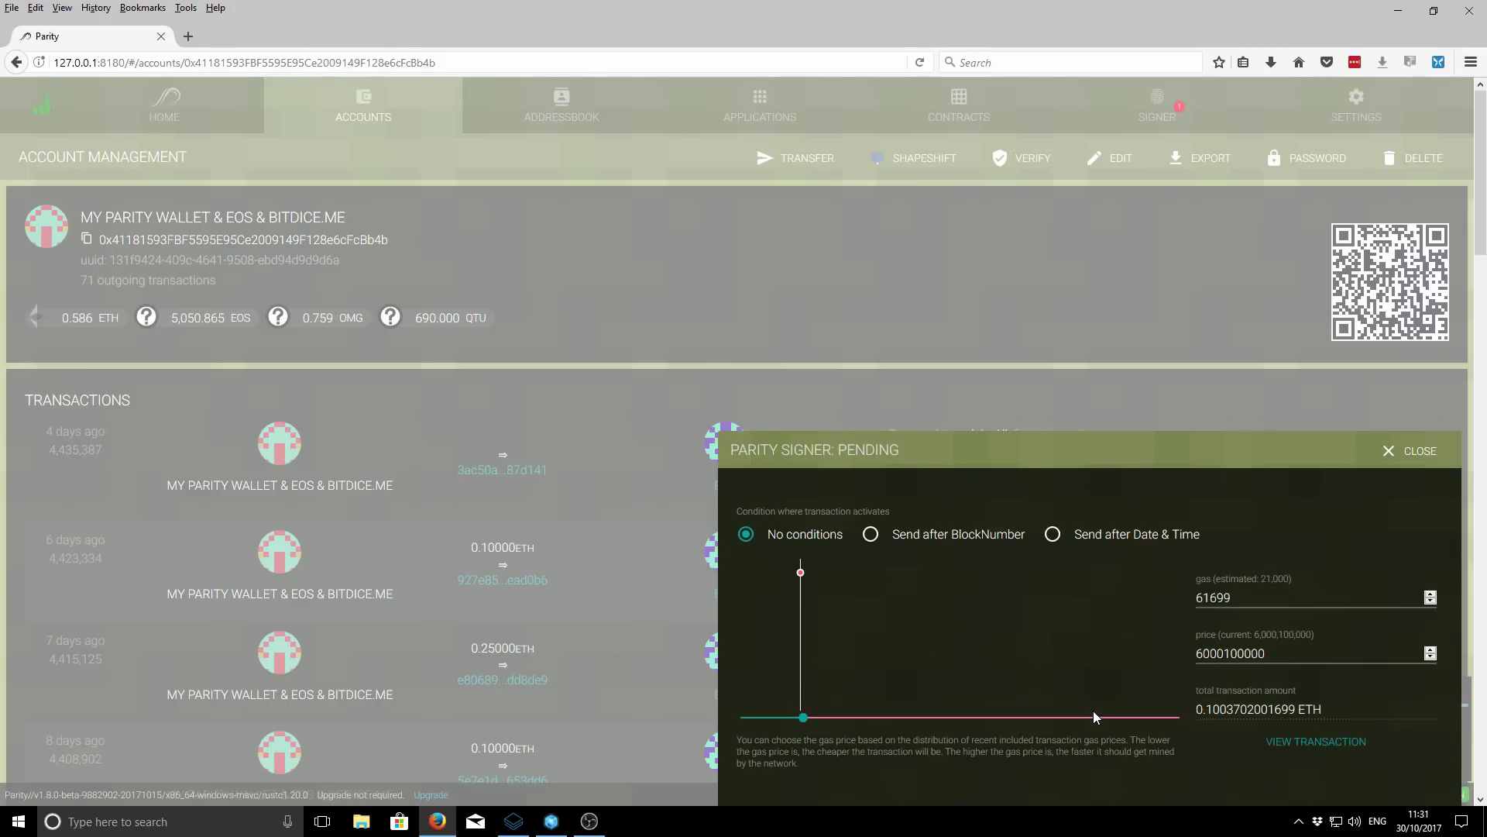
double_click(1237, 597)
key(BackSpace)
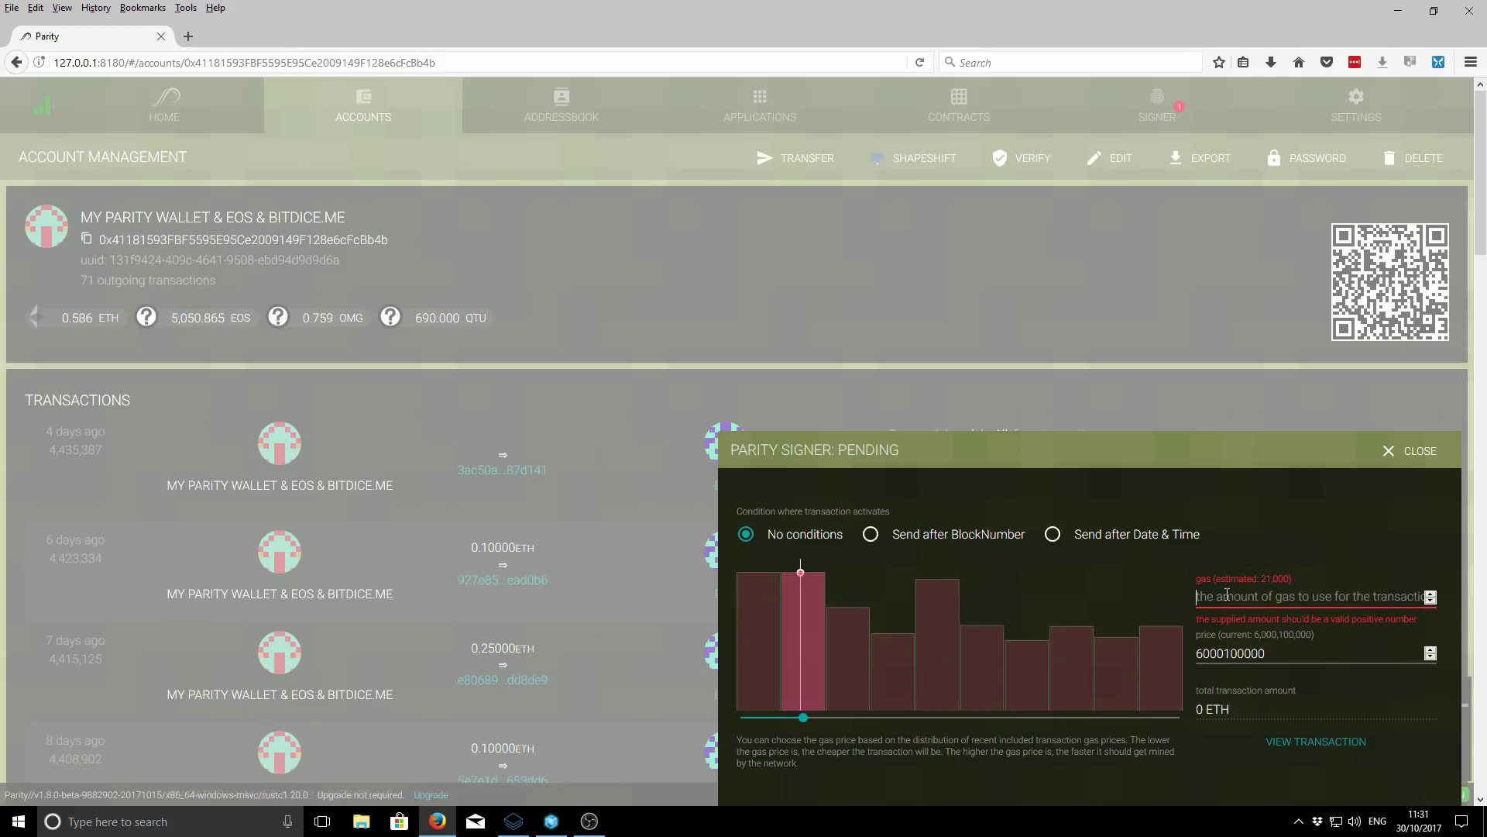
text(50000)
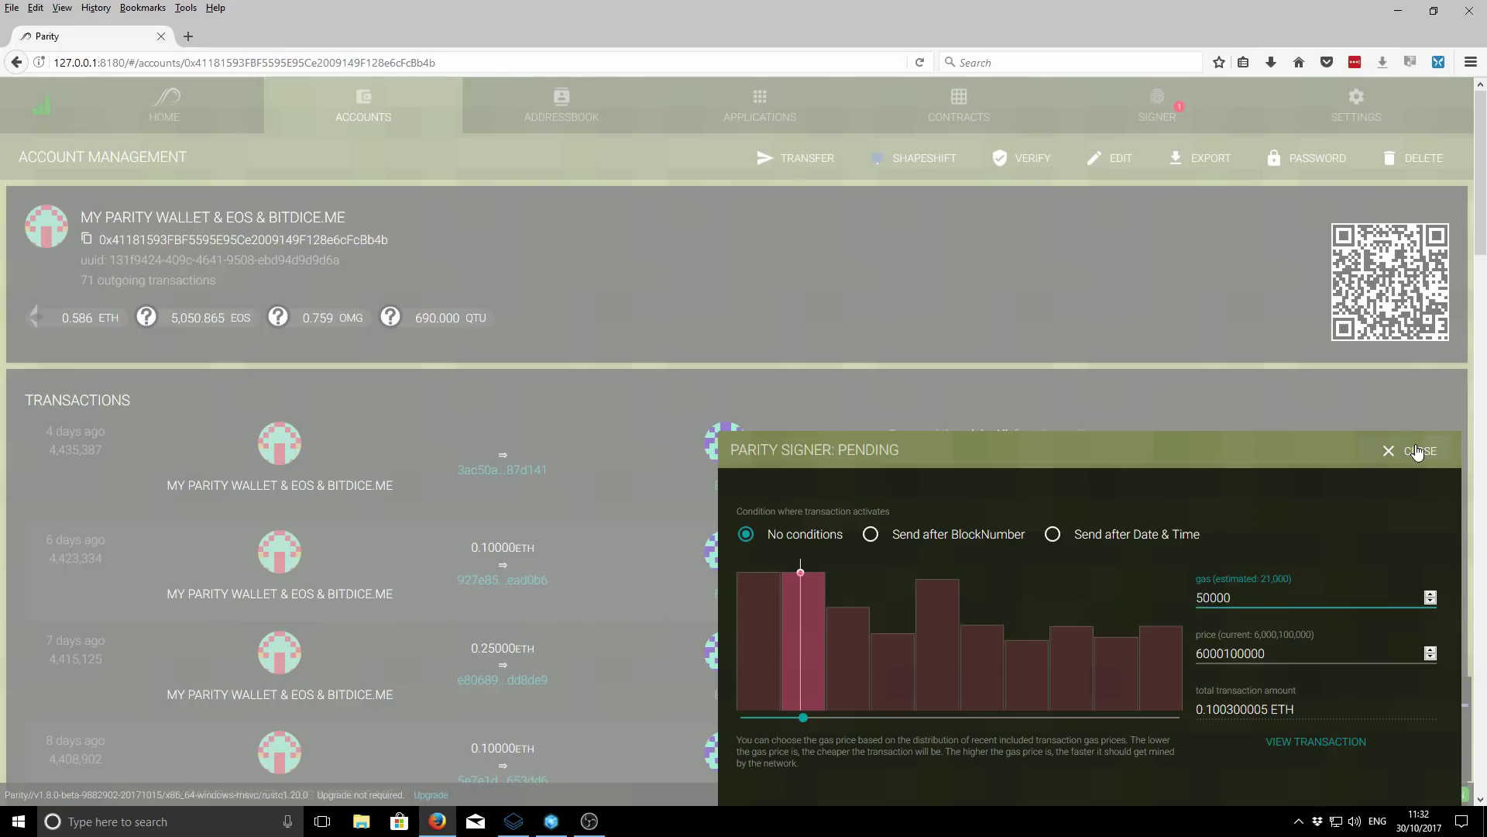
key(ctrl+a)
text(62000)
click(1307, 744)
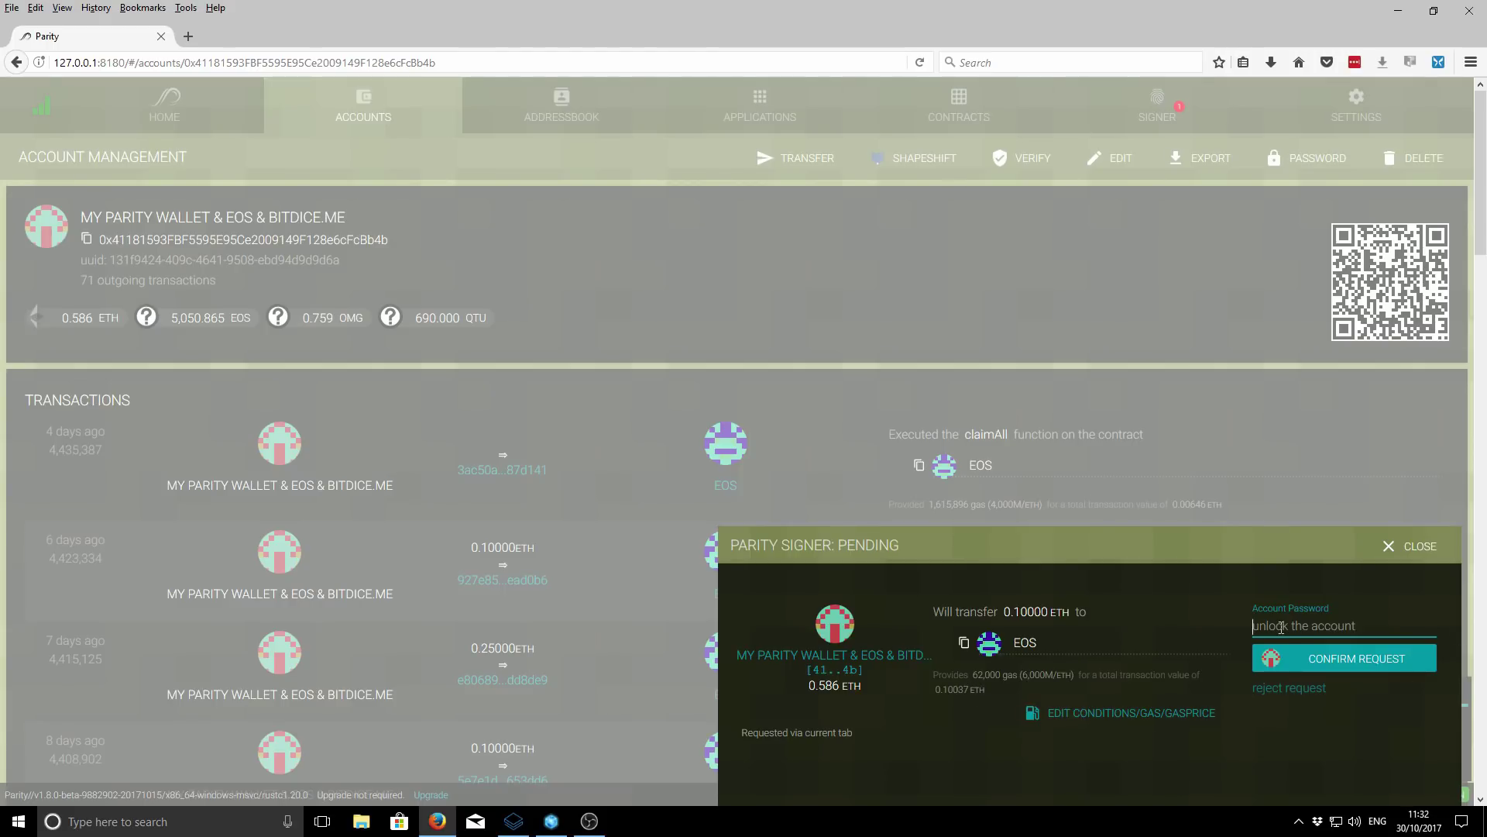
- Try confirming without a password, then reject the 0.10 ETH transfer to EOS
click(1326, 663)
click(1301, 690)
click(1334, 684)
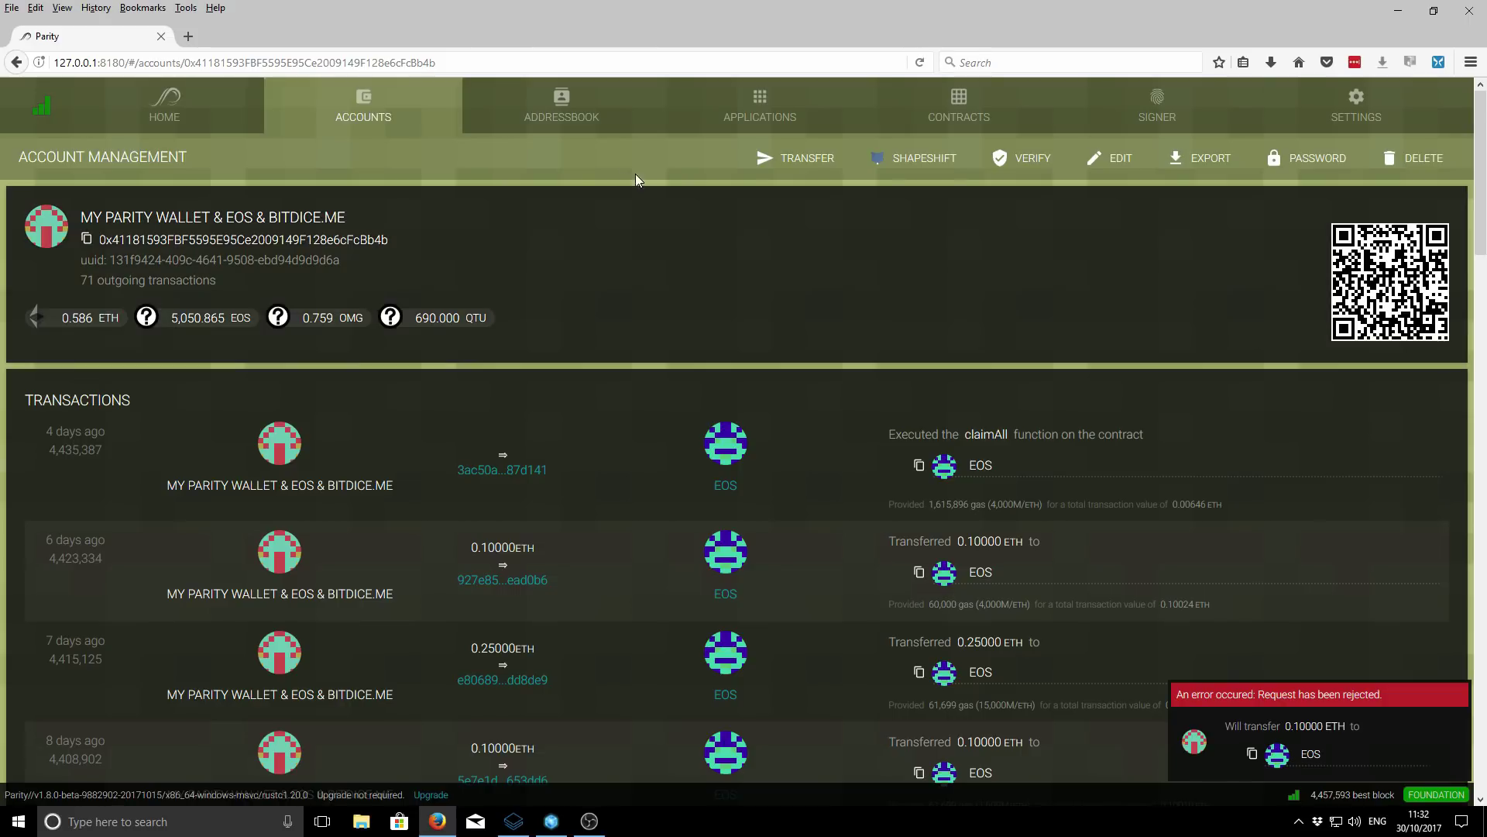
- Open the empty address book and start a new address entry, then cancel it unsaved
click(560, 108)
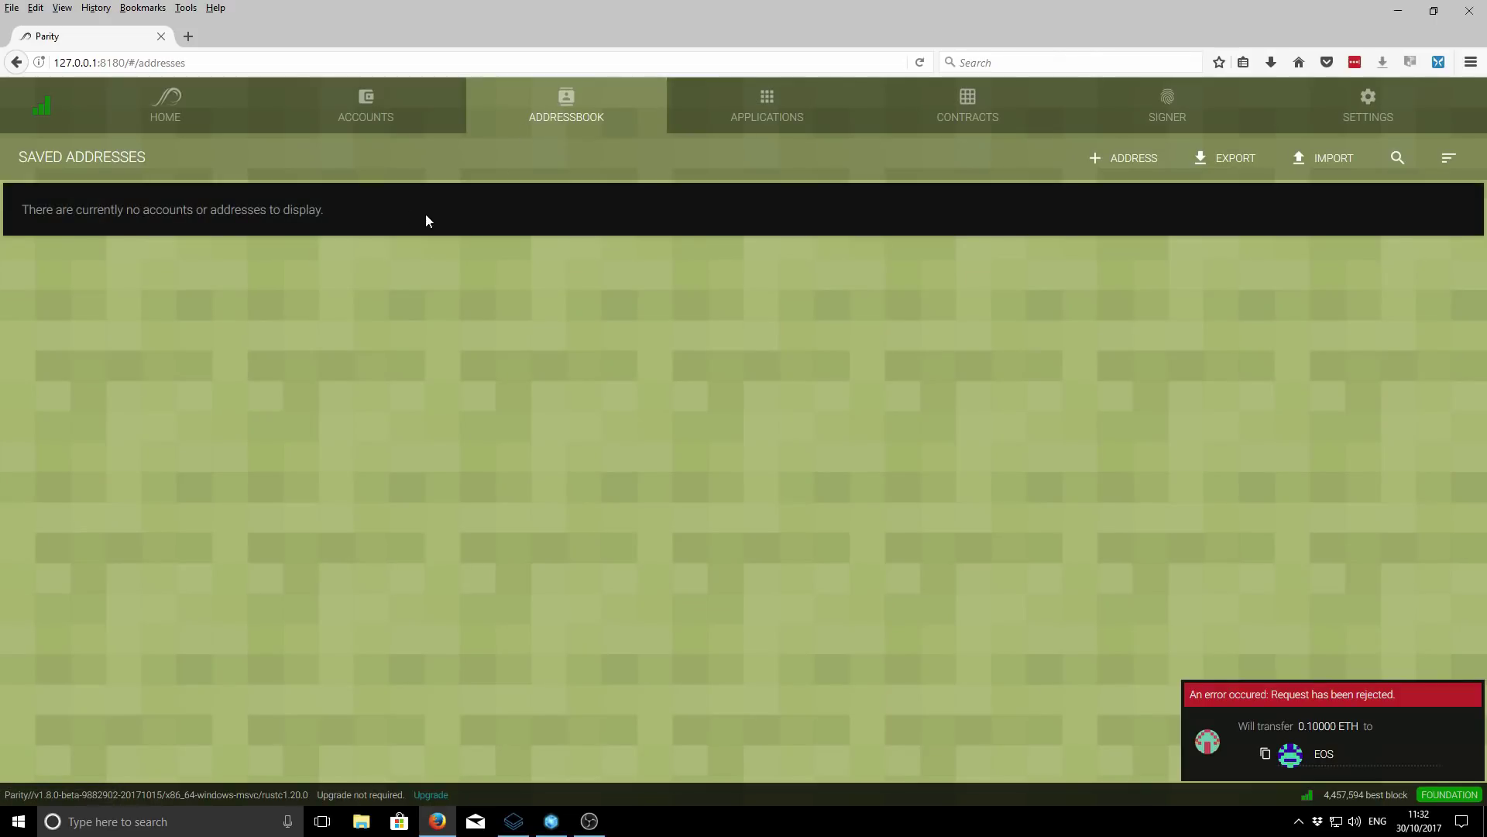
click(1151, 160)
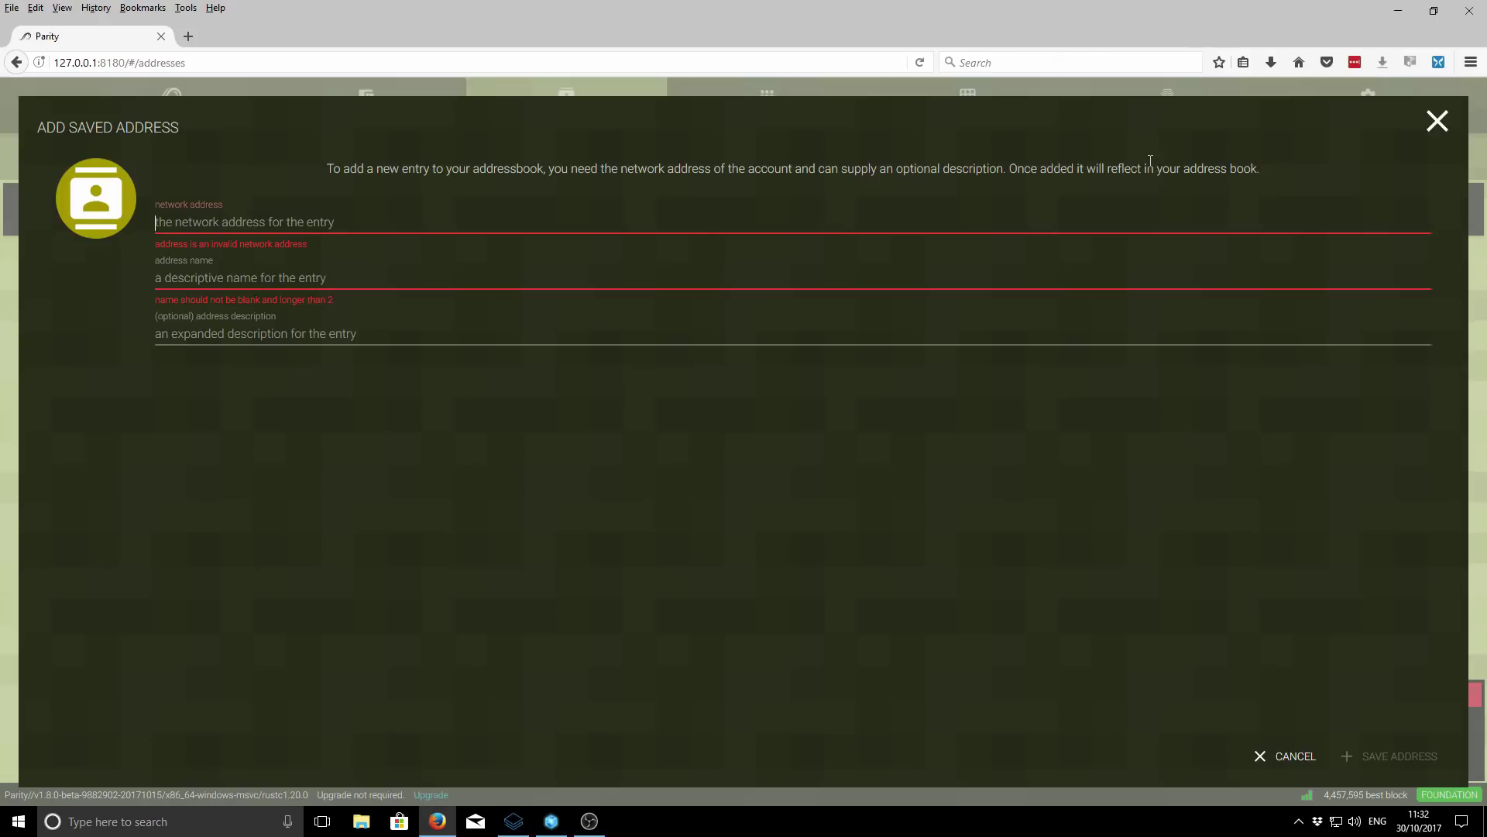
click(509, 216)
click(1439, 122)
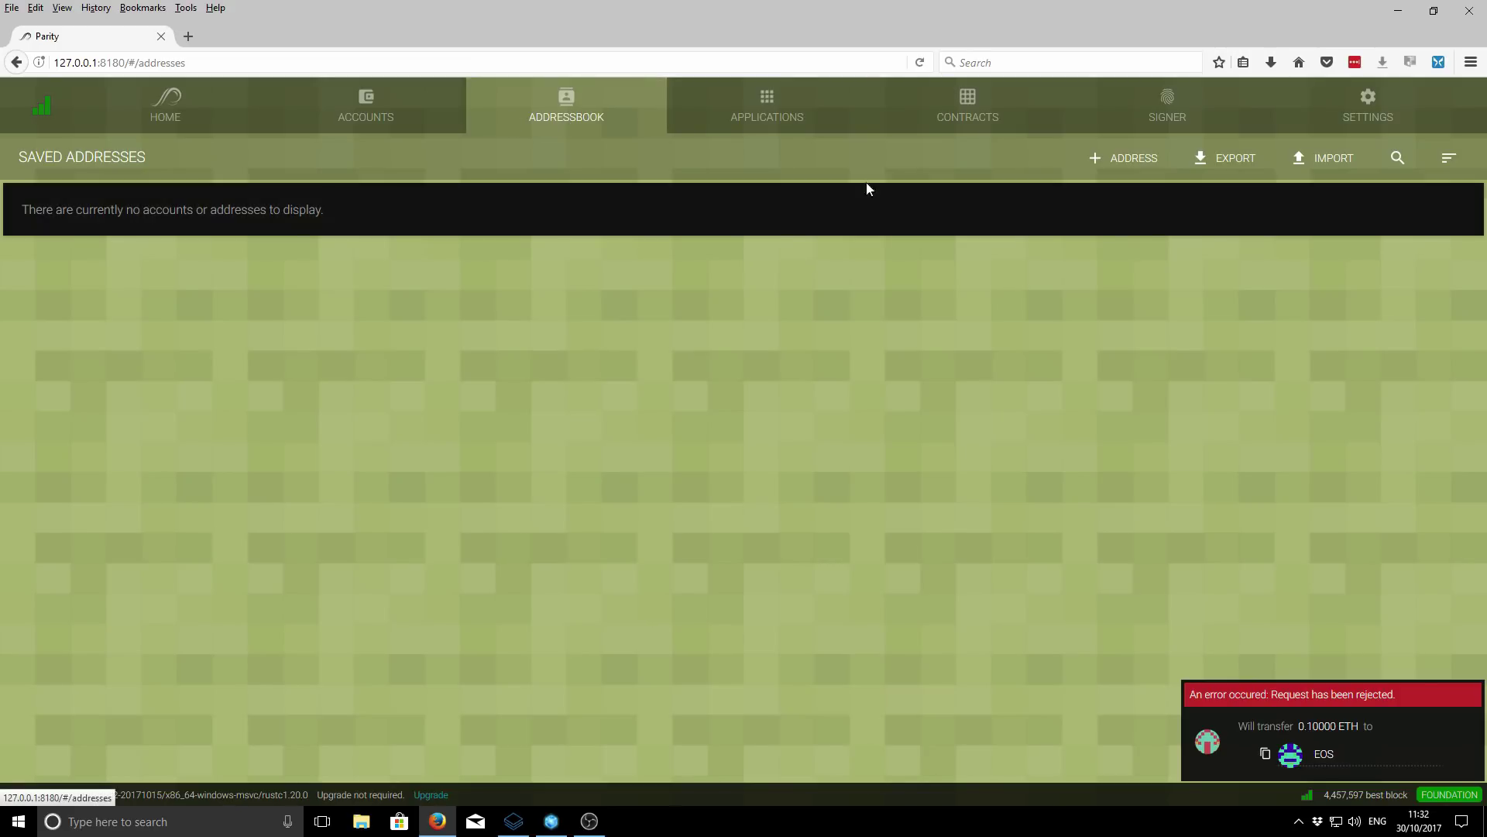
- Browse the Applications page, then show the Contracts list with the EOS contract
click(785, 107)
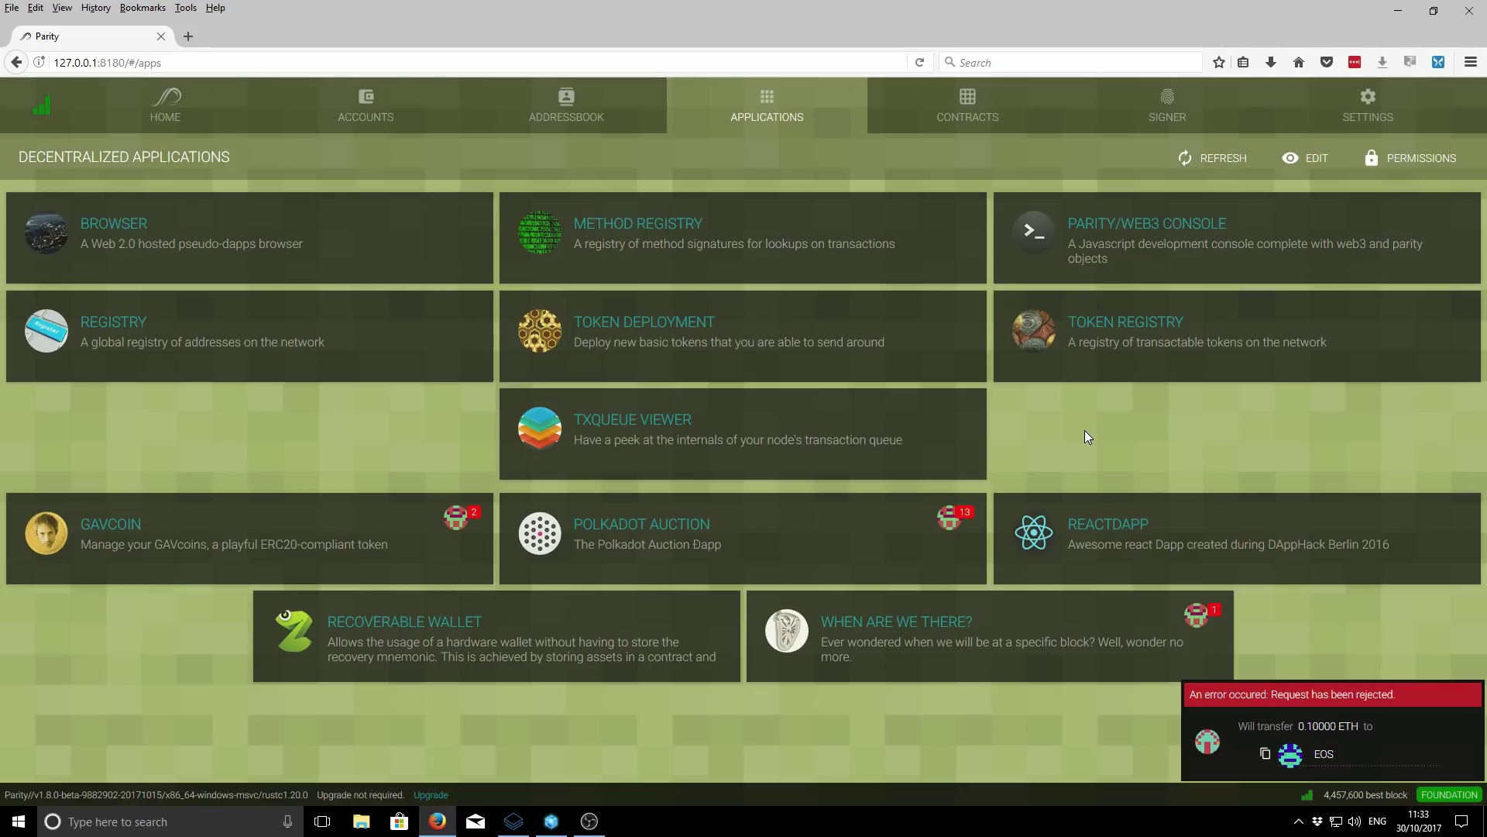
click(971, 108)
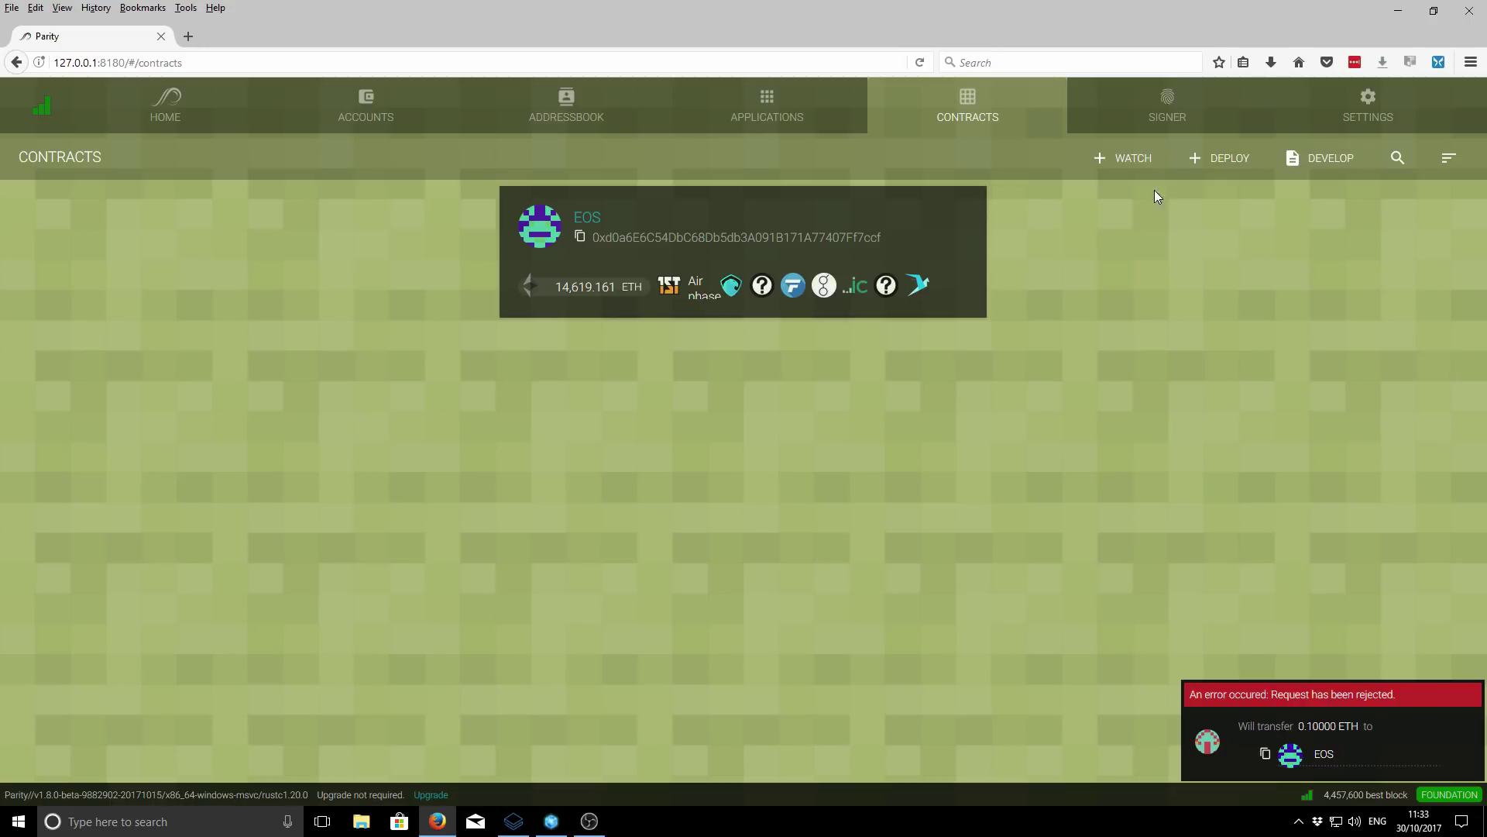
mouse_move(549, 230)
click(1118, 159)
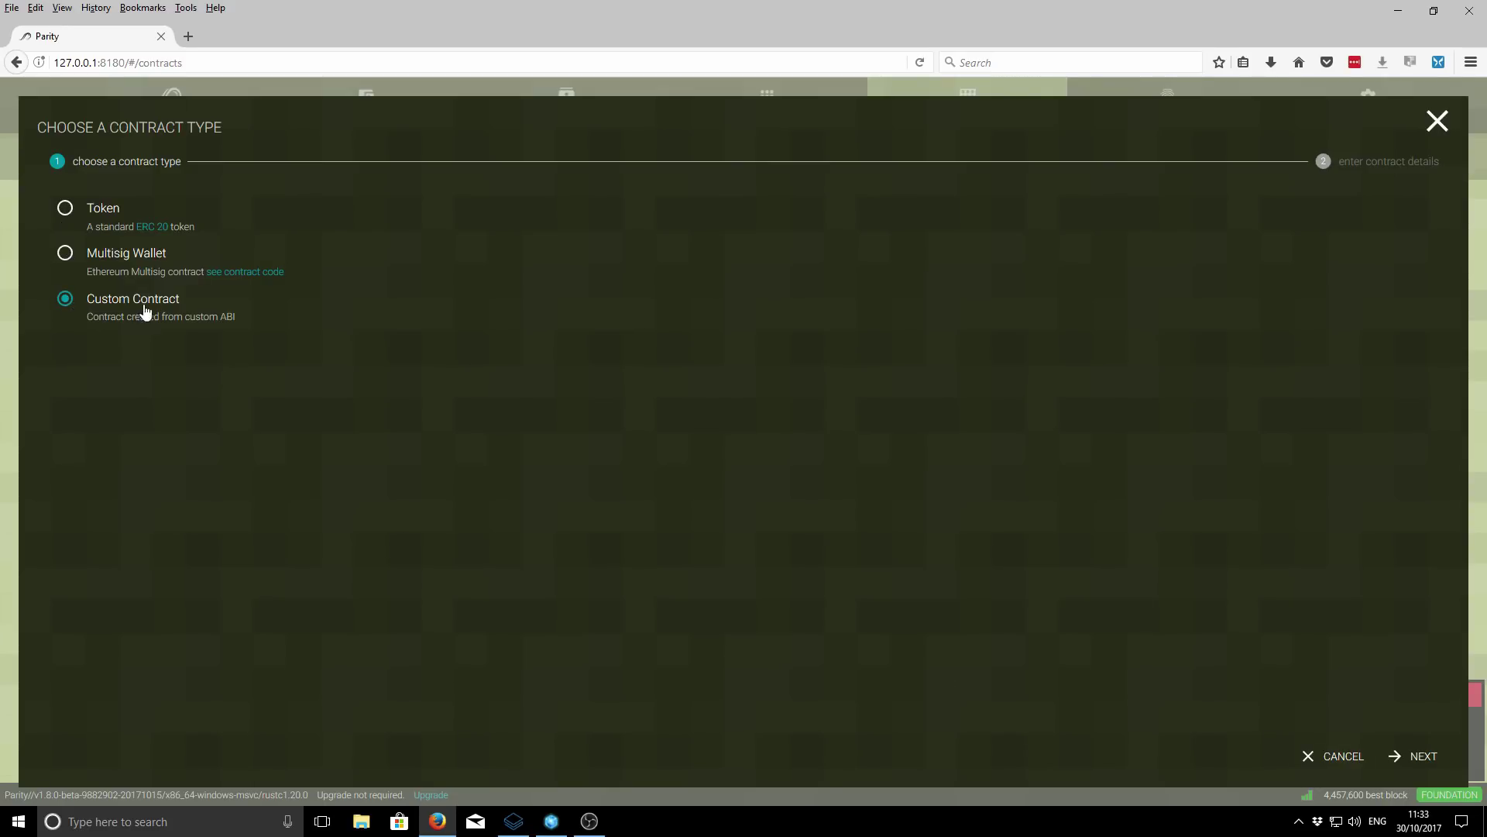
click(1405, 758)
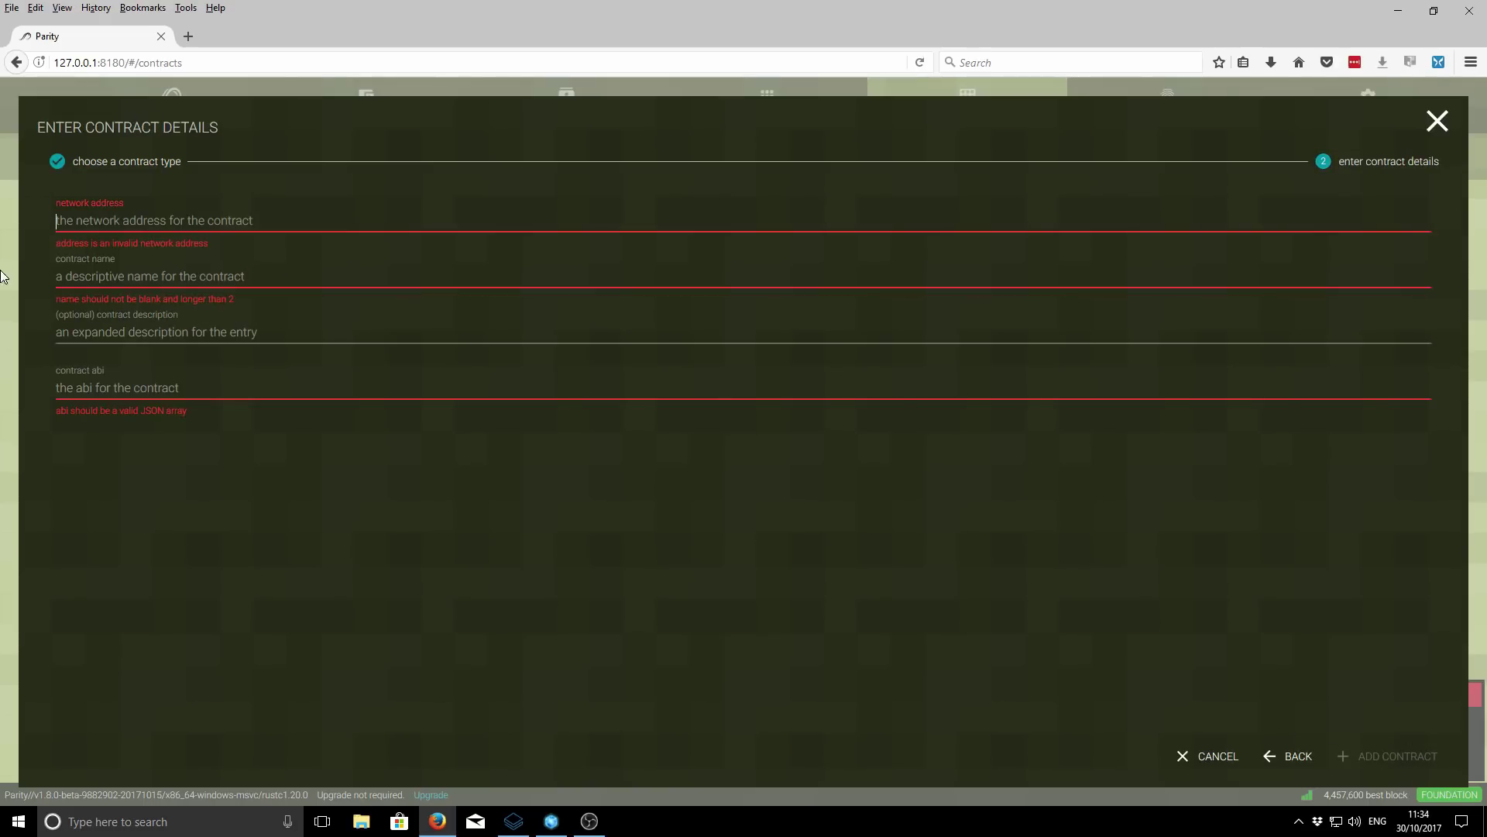
click(144, 218)
click(92, 385)
click(1437, 121)
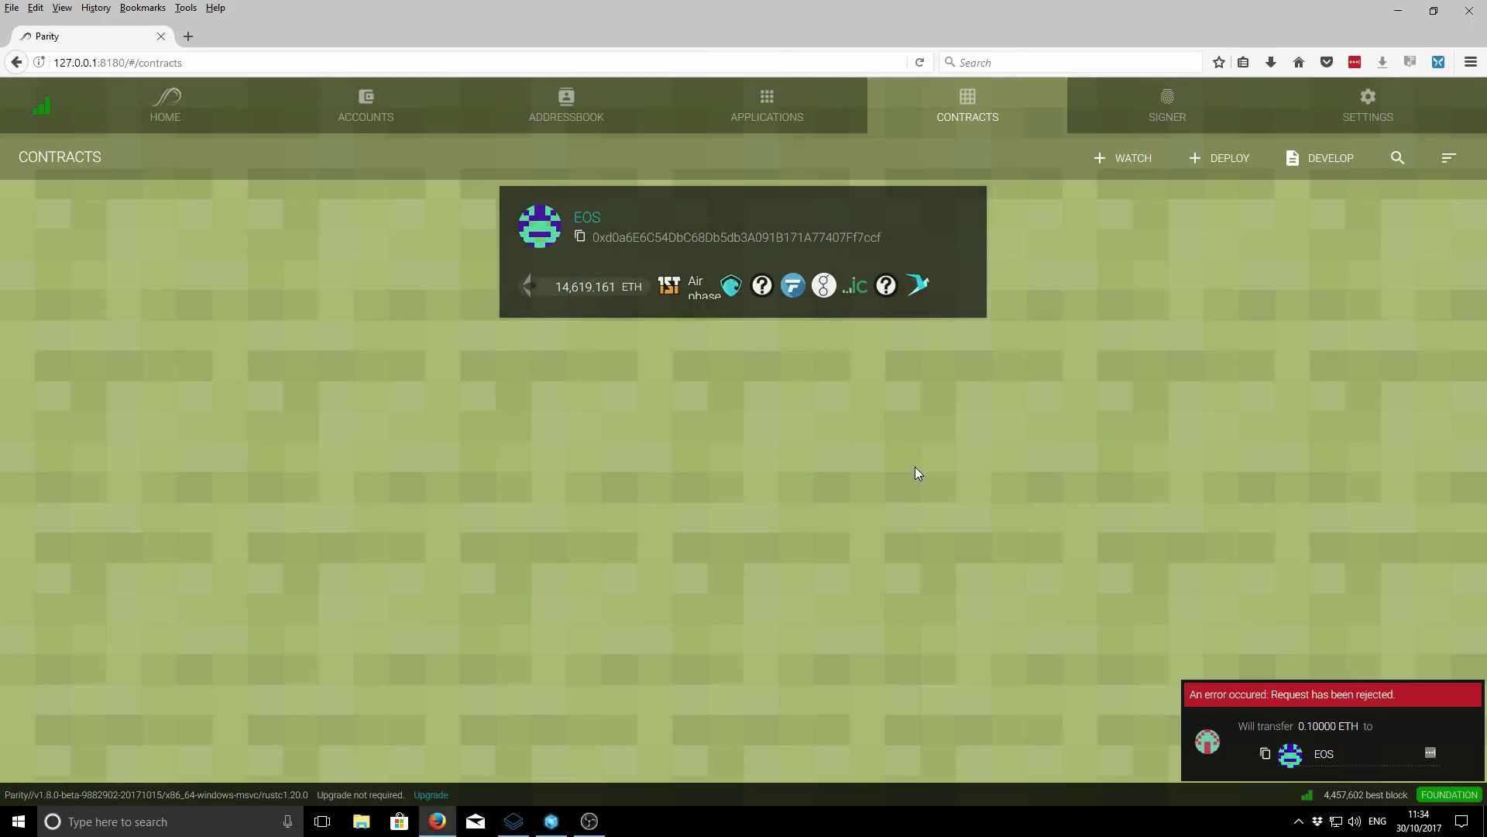
- Visit the empty Signer queue, Settings and Home pages, then return to Accounts Overview
click(1170, 105)
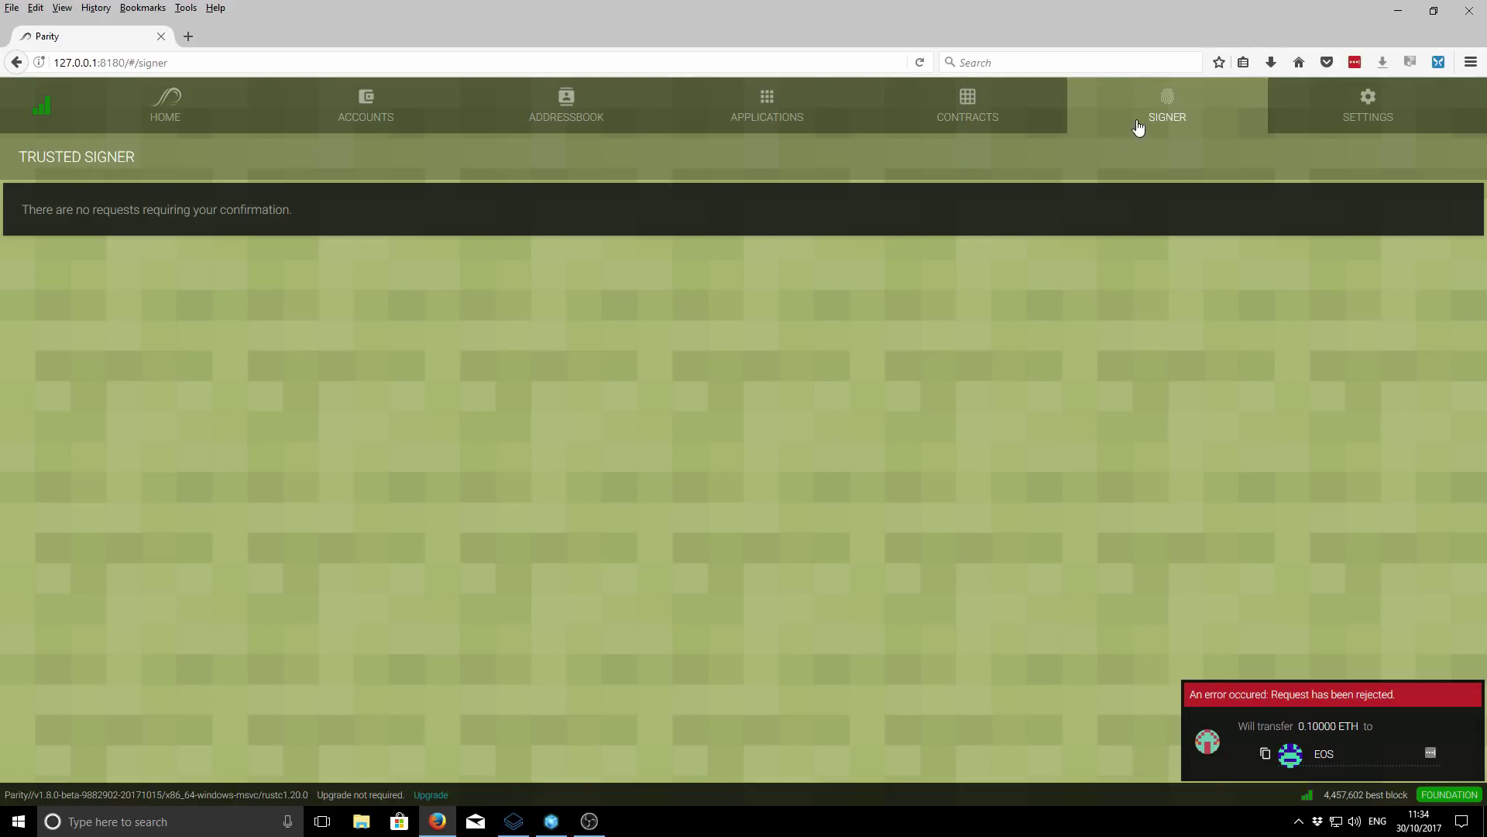
click(1365, 102)
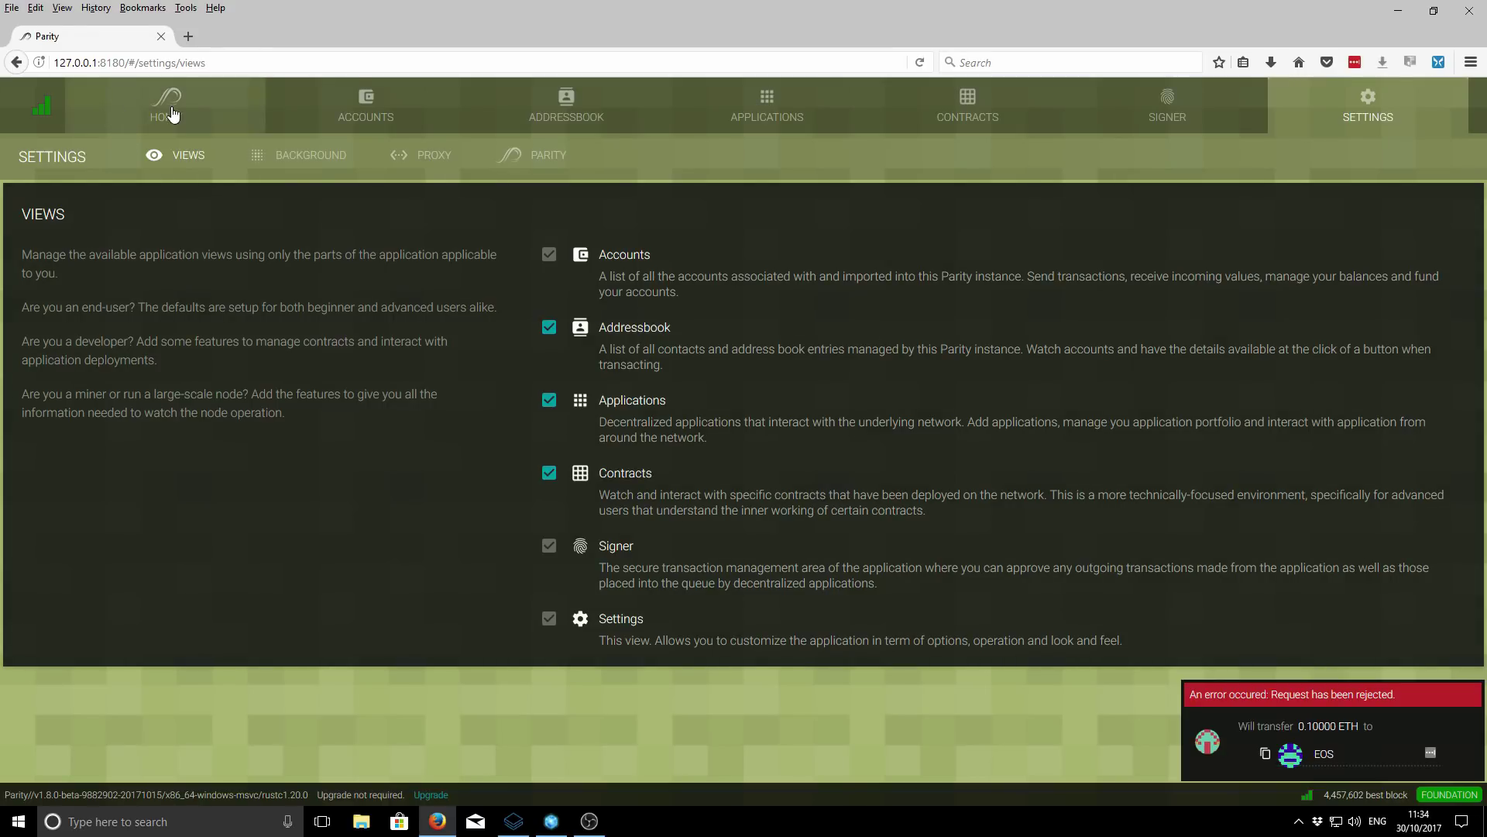
click(172, 114)
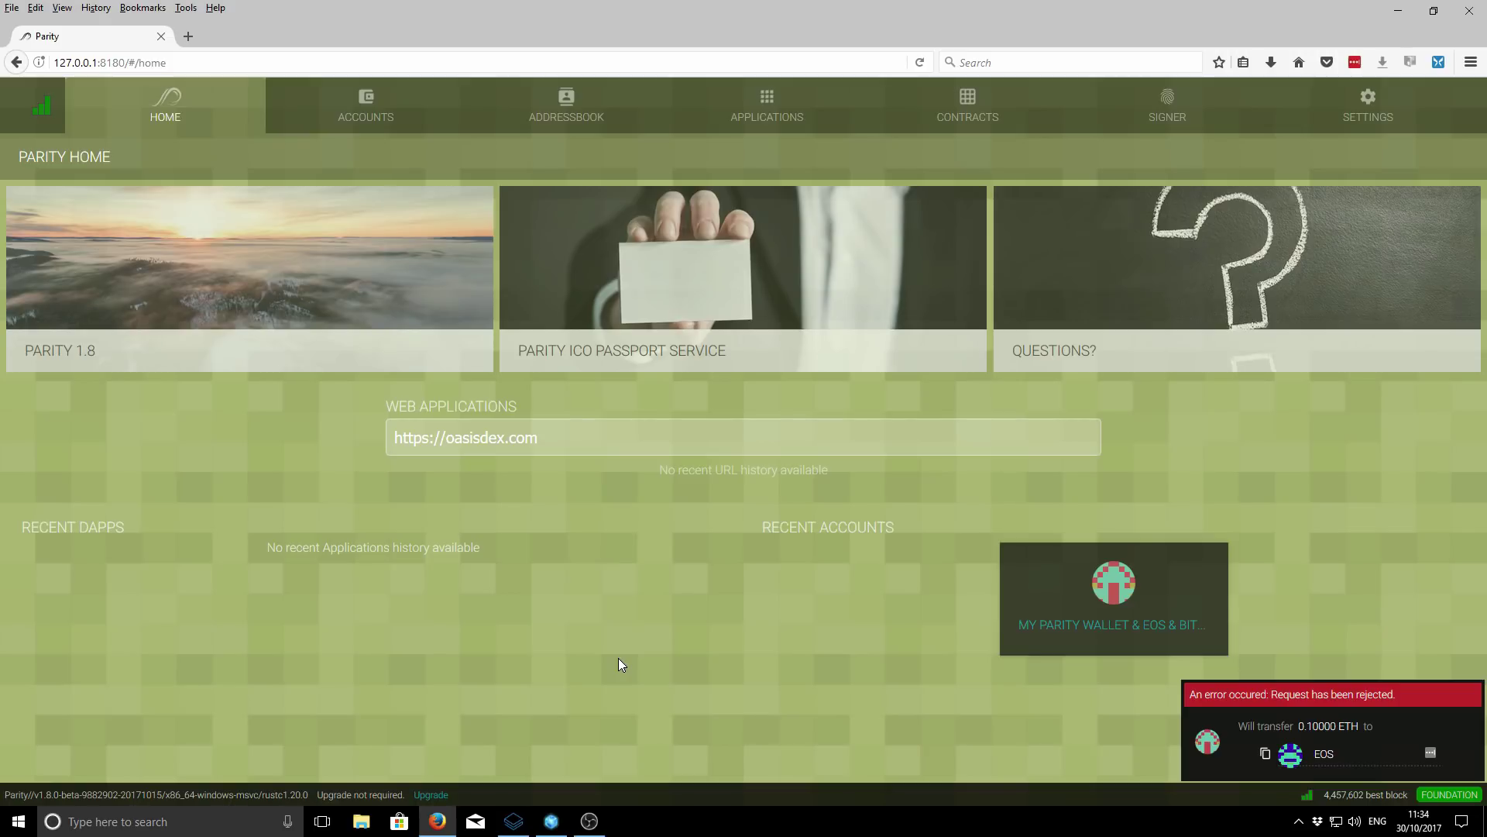
click(359, 105)
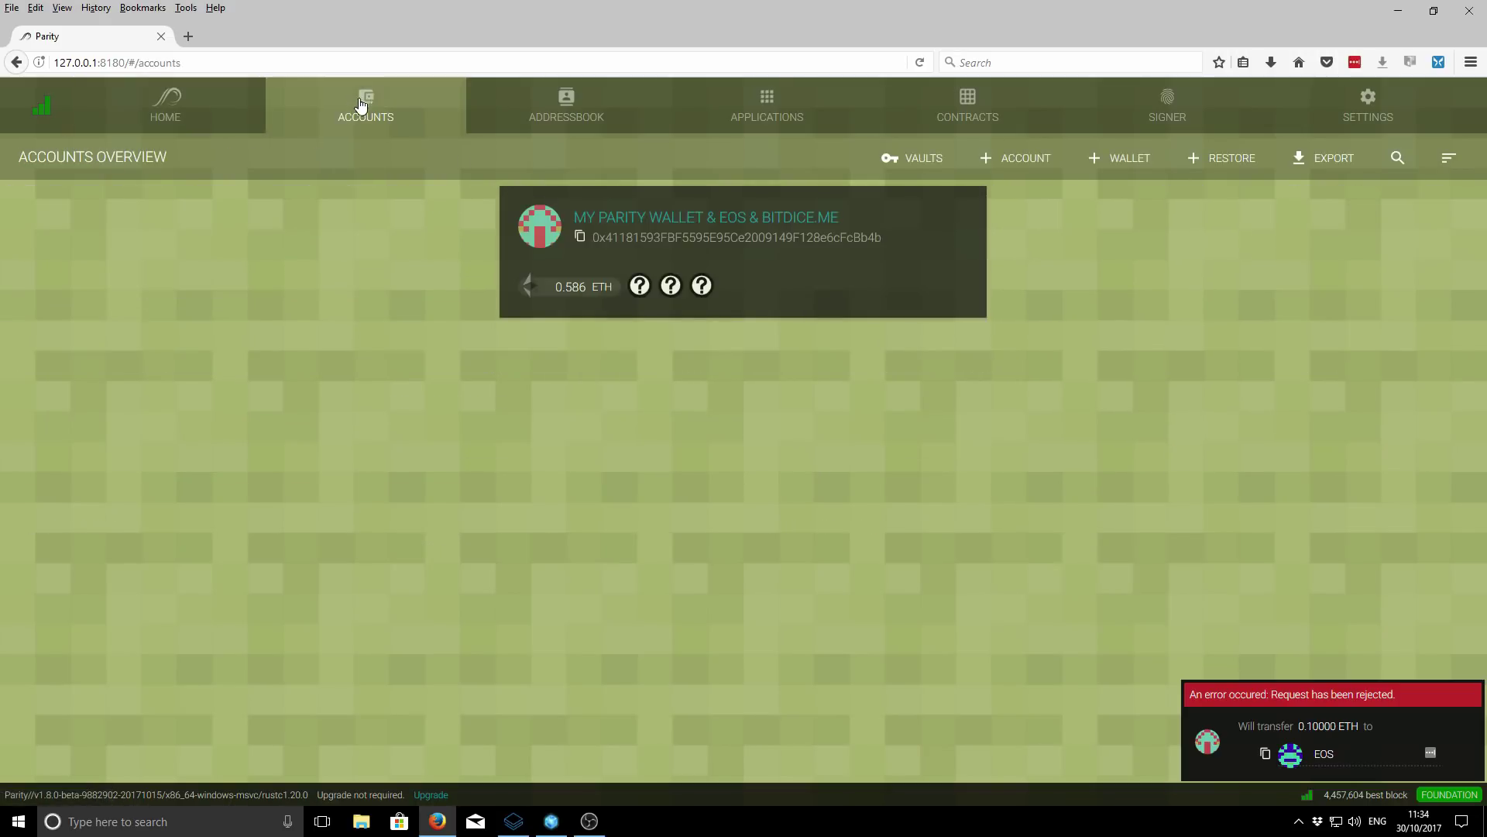